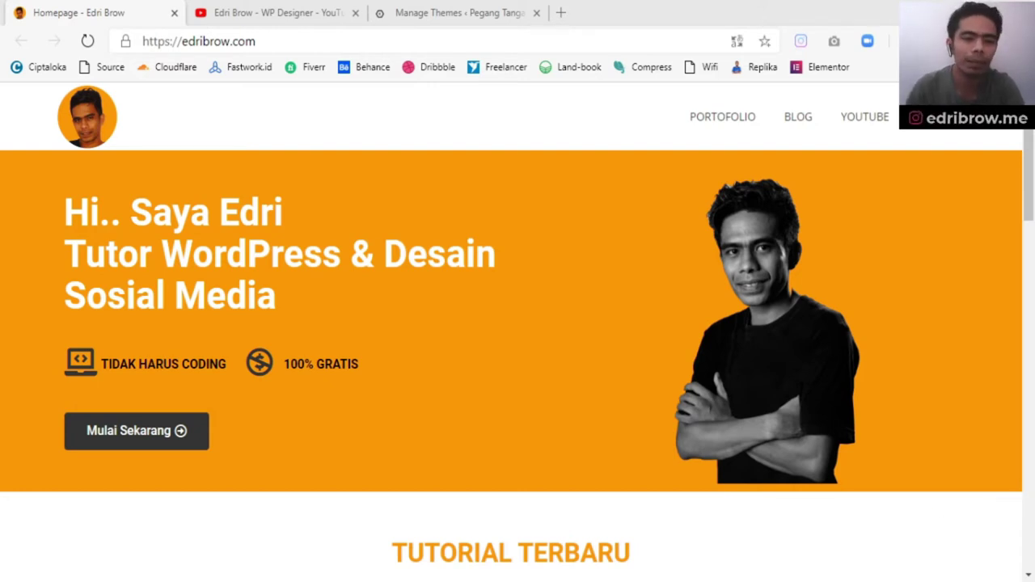
# Step: Reload the Edri Brow site and open ConvertKit from the blog's email marketing sidebar banner
pyautogui.press('F5')
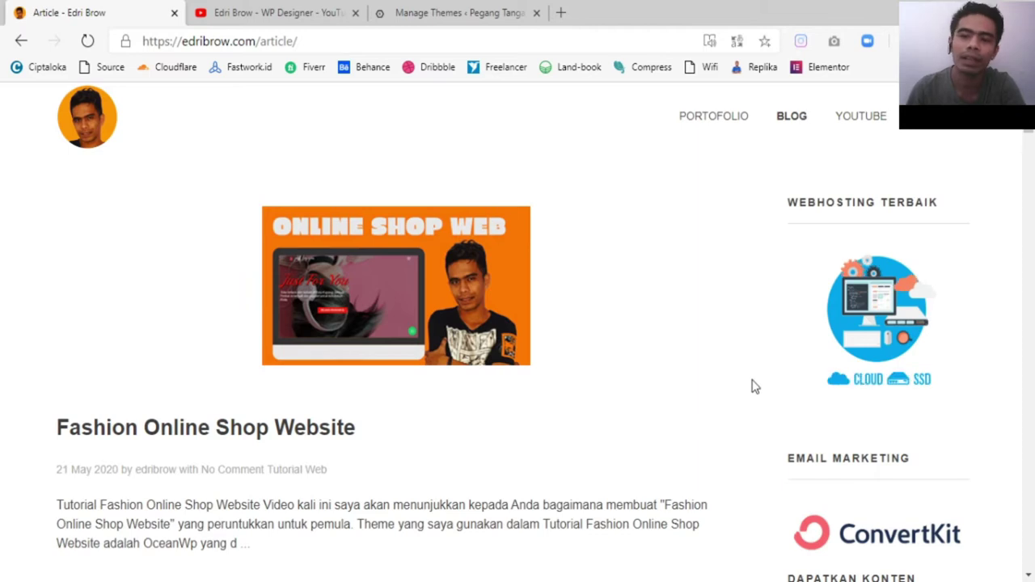
pyautogui.scroll(-2, 752, 386)
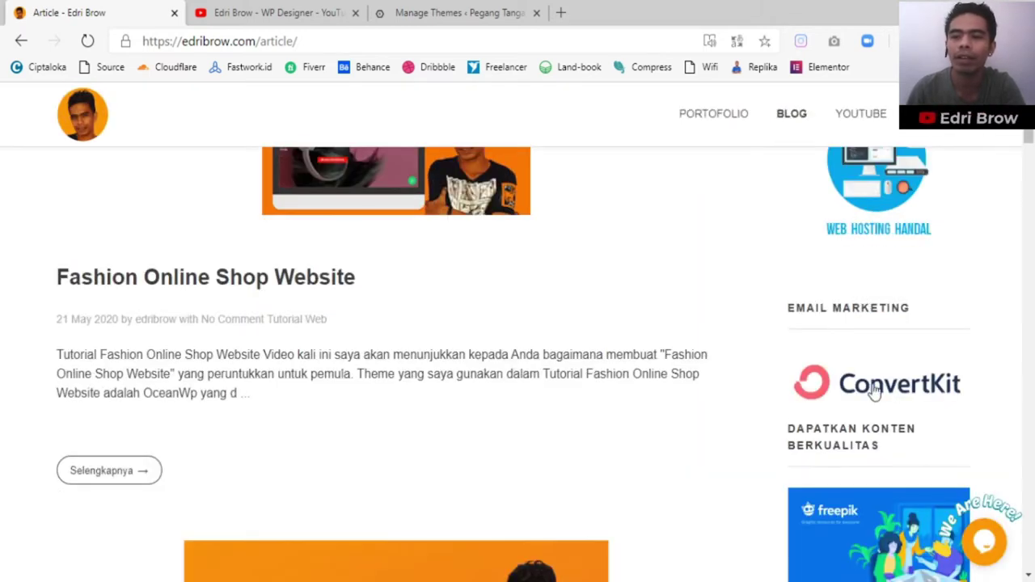
pyautogui.scroll(2, 779, 377)
pyautogui.scroll(-3, 778, 379)
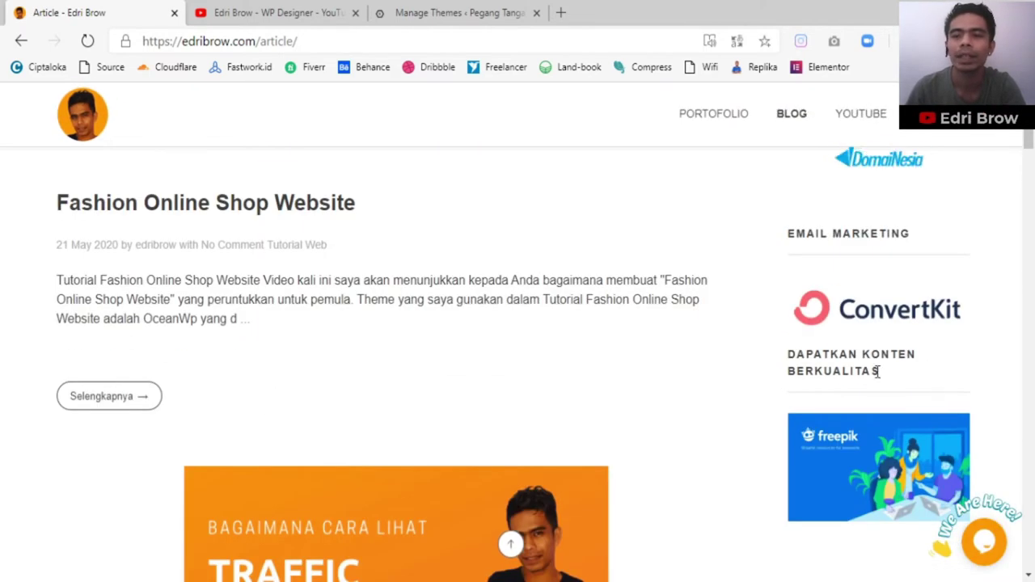
pyautogui.click(890, 319)
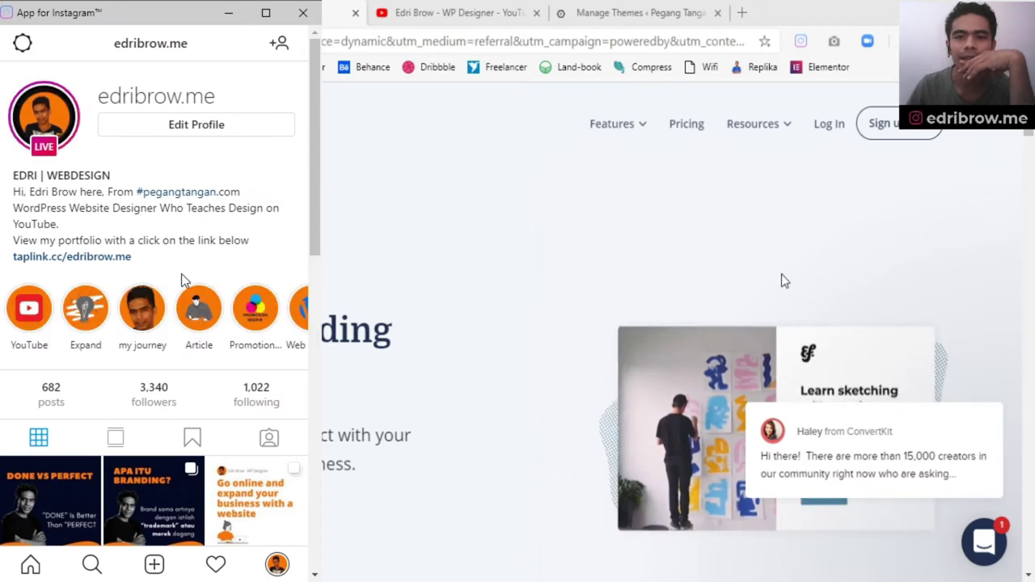
# Step: Open the taplink.cc/edribrow.me bio page and scroll down to its gift offer
pyautogui.click(107, 269)
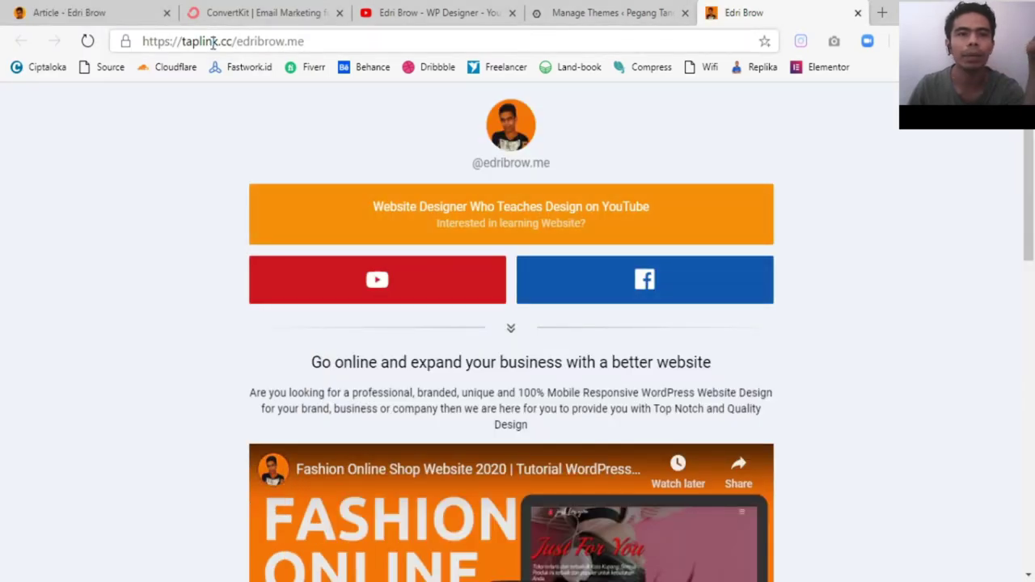
pyautogui.moveTo(185, 40); pyautogui.dragTo(212, 41)
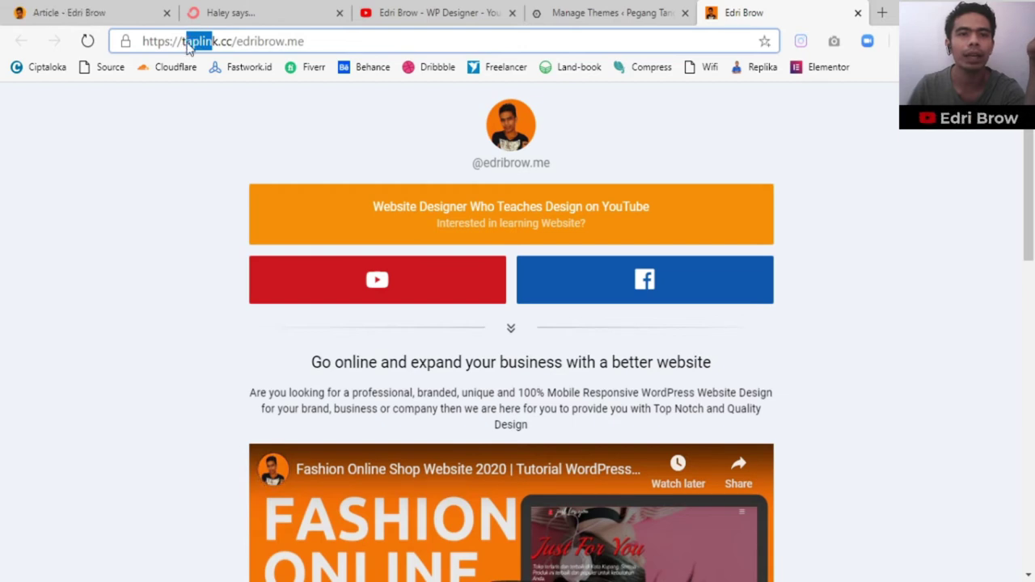
pyautogui.click(168, 133)
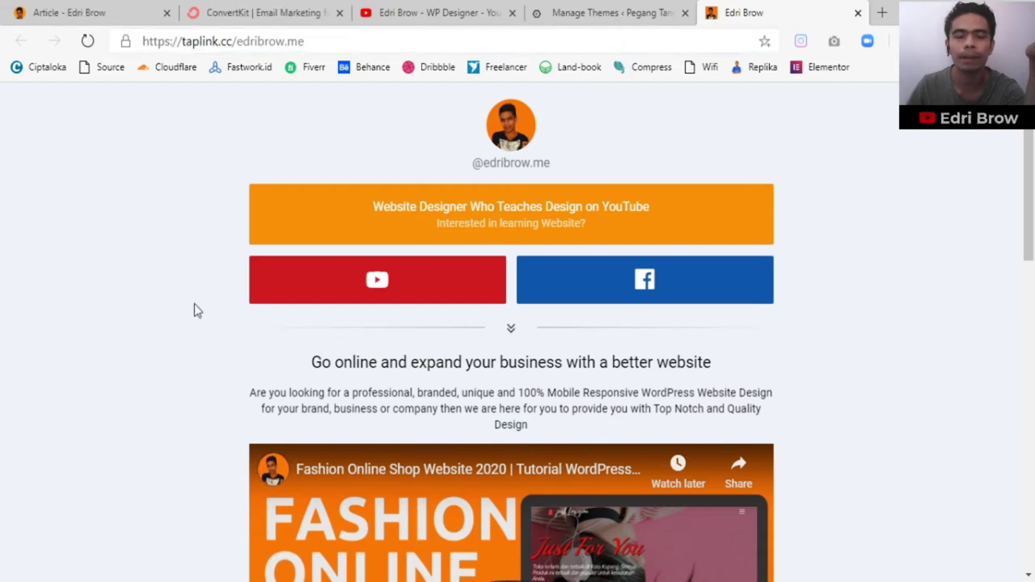
pyautogui.scroll(-6, 194, 311)
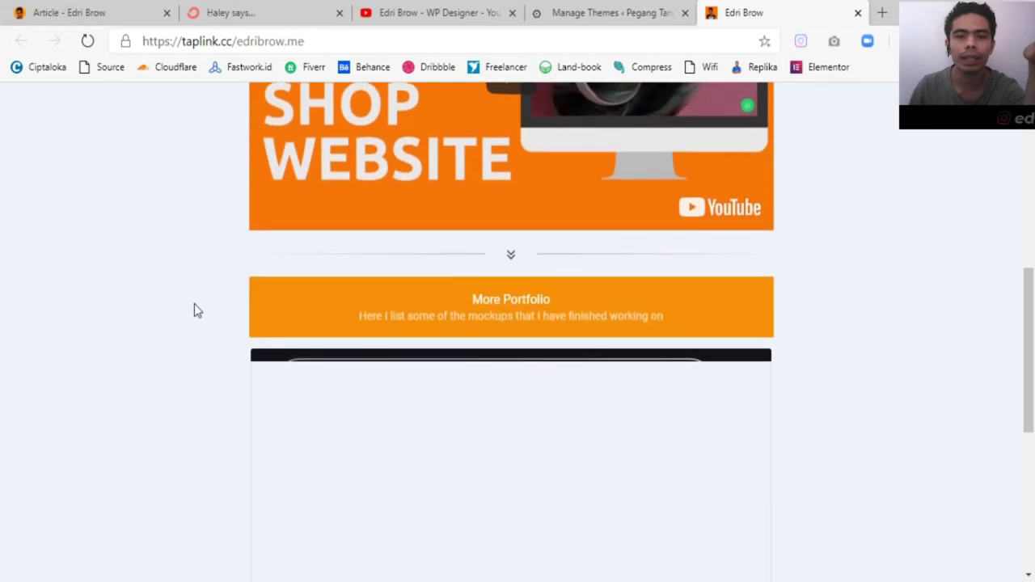
pyautogui.scroll(-3, 194, 311)
pyautogui.scroll(-2, 194, 310)
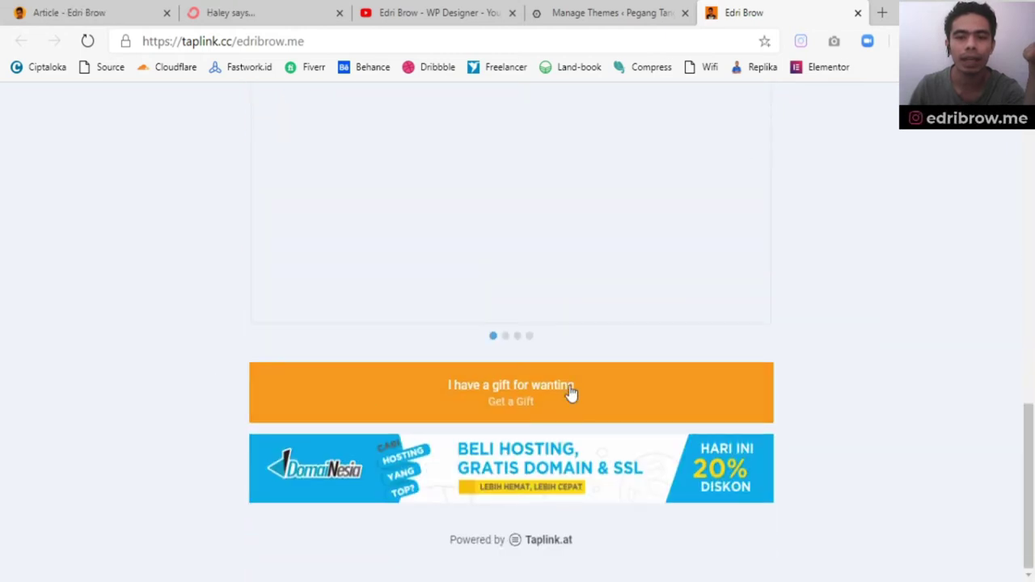
# Step: Open the 'Get Free Premium Theme' landing page, try its email field, then return to the article tab
pyautogui.click(521, 395)
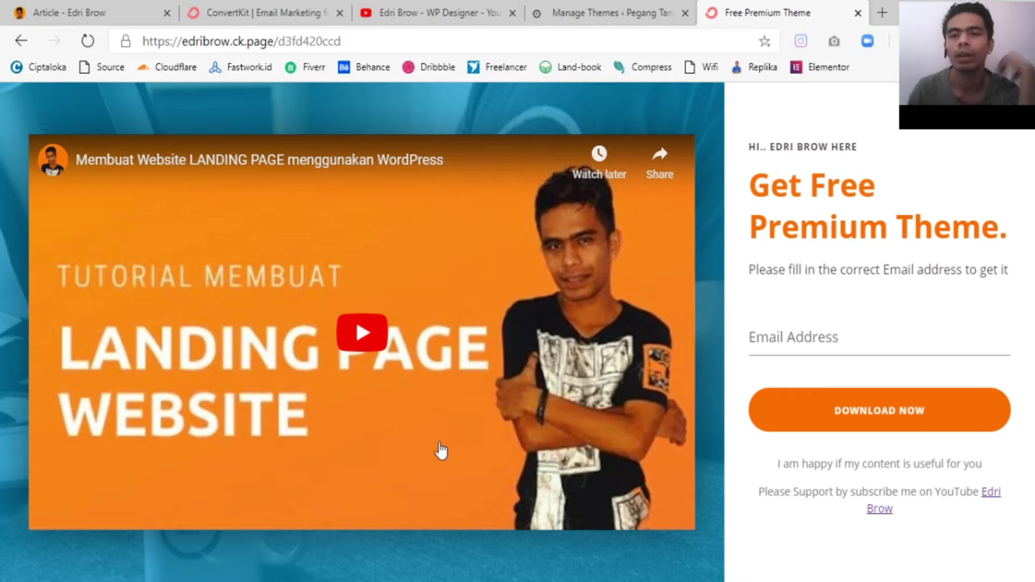
pyautogui.click(806, 335)
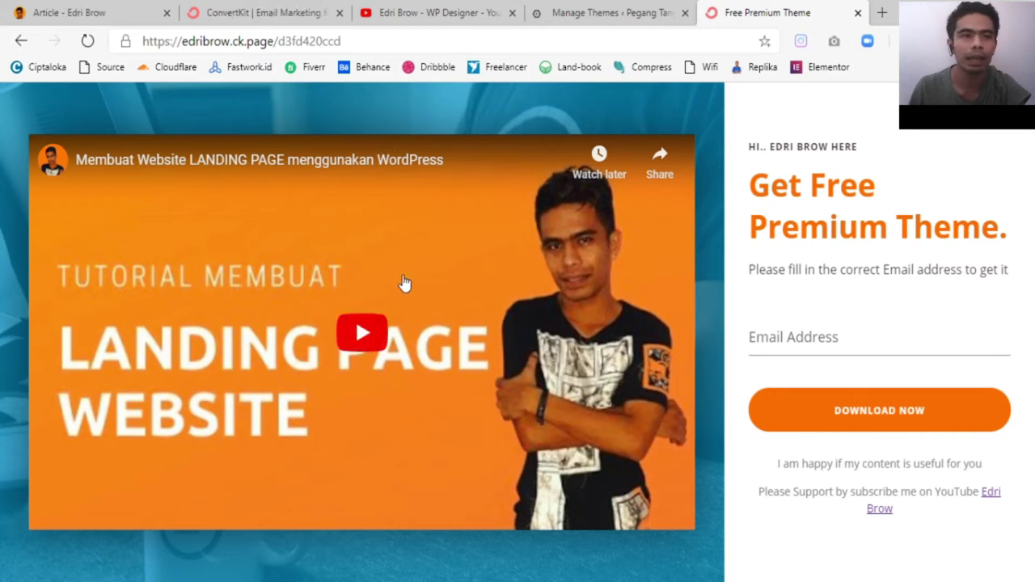
pyautogui.click(97, 6)
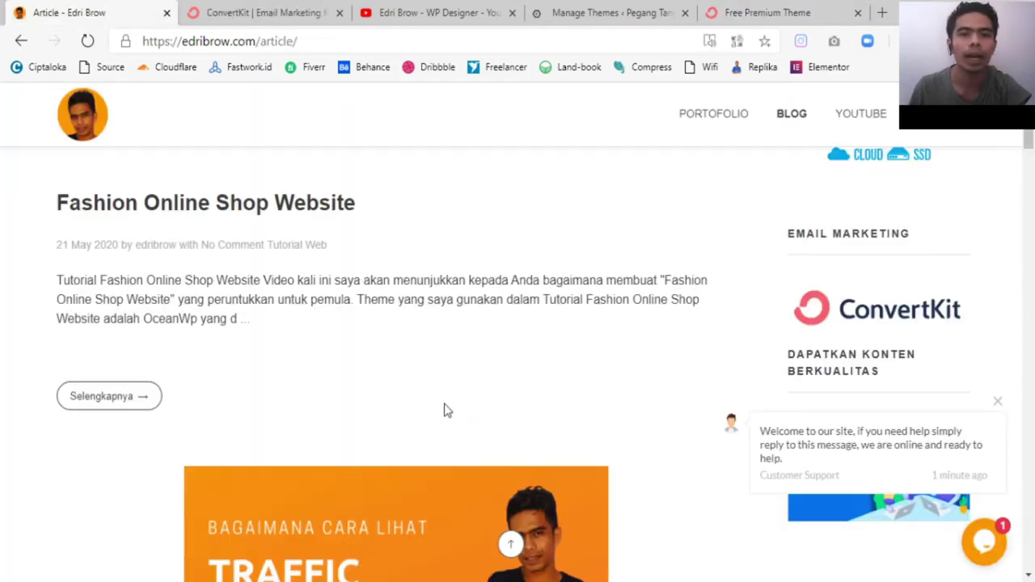
# Step: Go to the Edri Brow homepage and inspect the footer newsletter signup widget
pyautogui.click(73, 109)
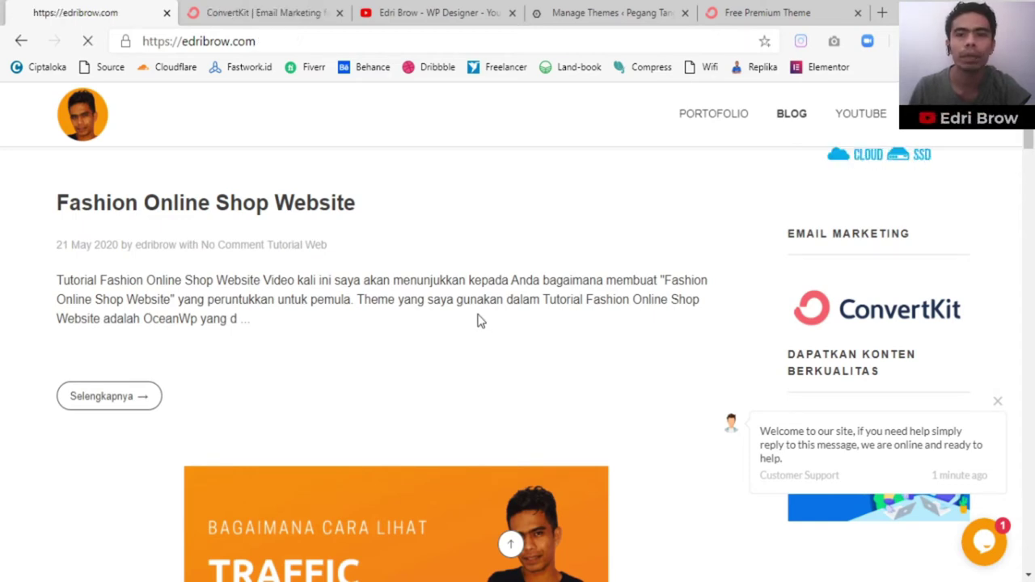
pyautogui.scroll(-3, 477, 320)
pyautogui.scroll(-5, 477, 321)
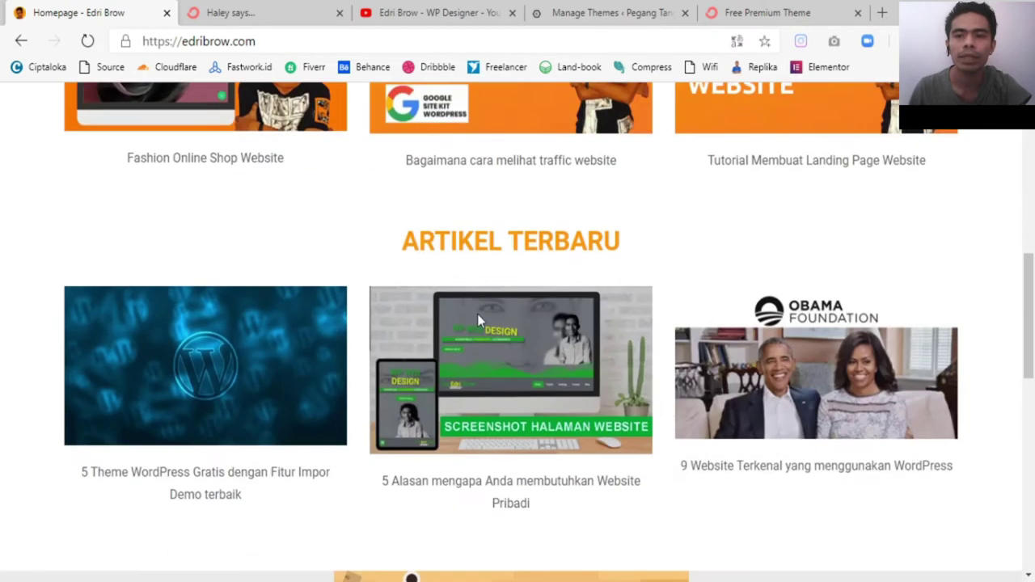
pyautogui.scroll(-4, 477, 320)
pyautogui.scroll(-4, 477, 320)
pyautogui.scroll(-4, 477, 320)
pyautogui.scroll(2, 477, 321)
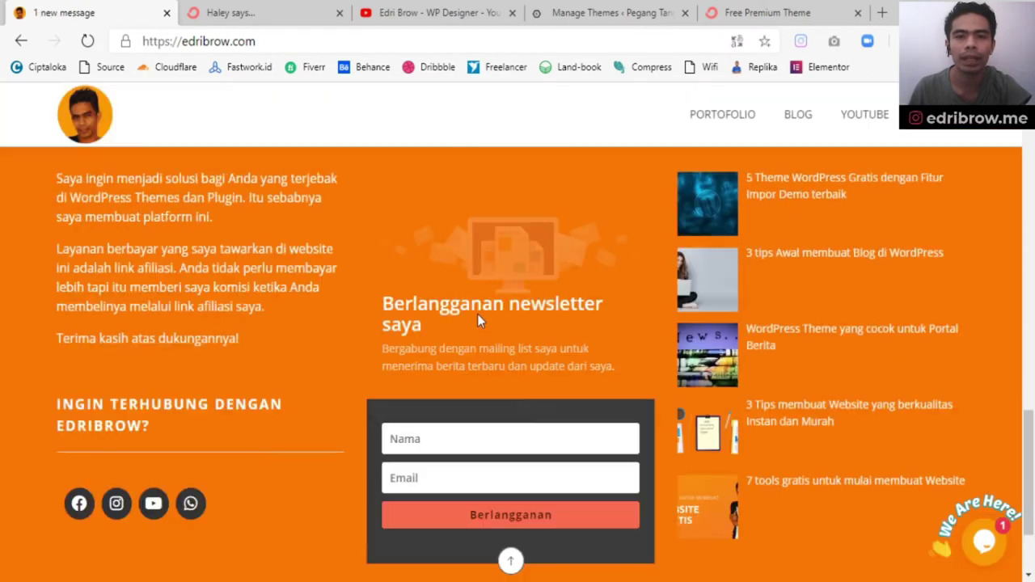
pyautogui.scroll(1, 604, 413)
pyautogui.scroll(1, 557, 364)
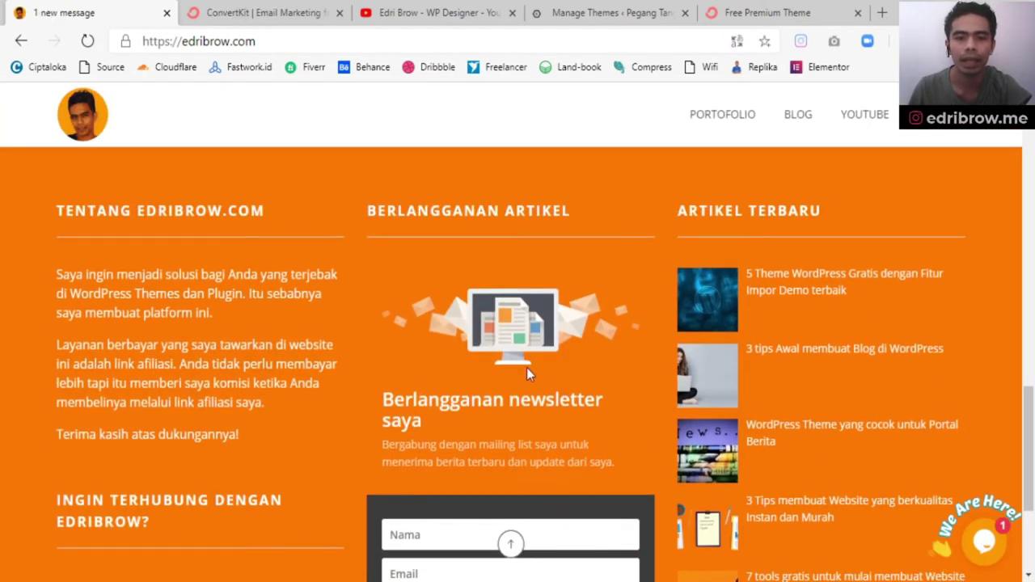
pyautogui.scroll(-1, 1031, 404)
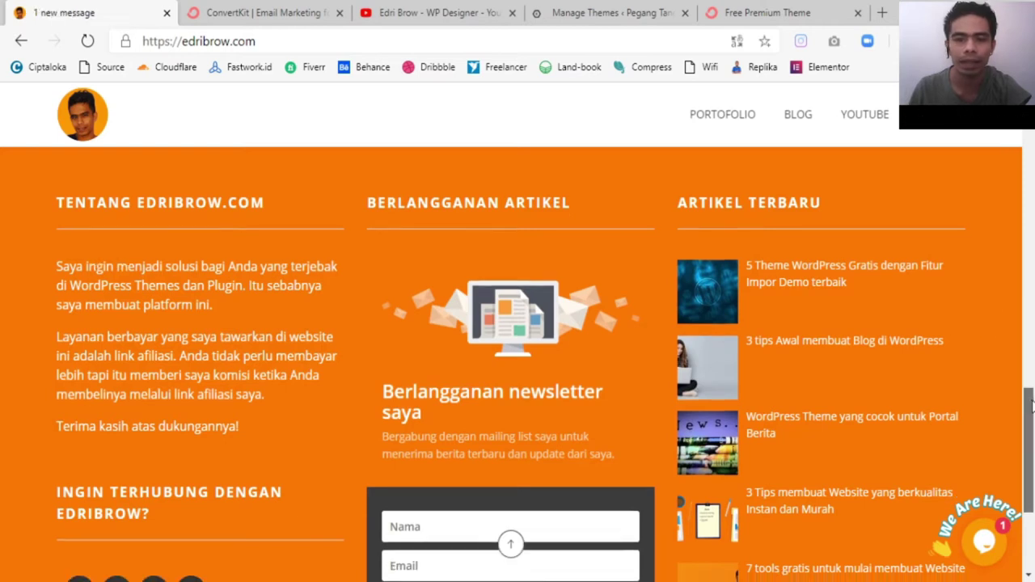
pyautogui.scroll(1, 464, 364)
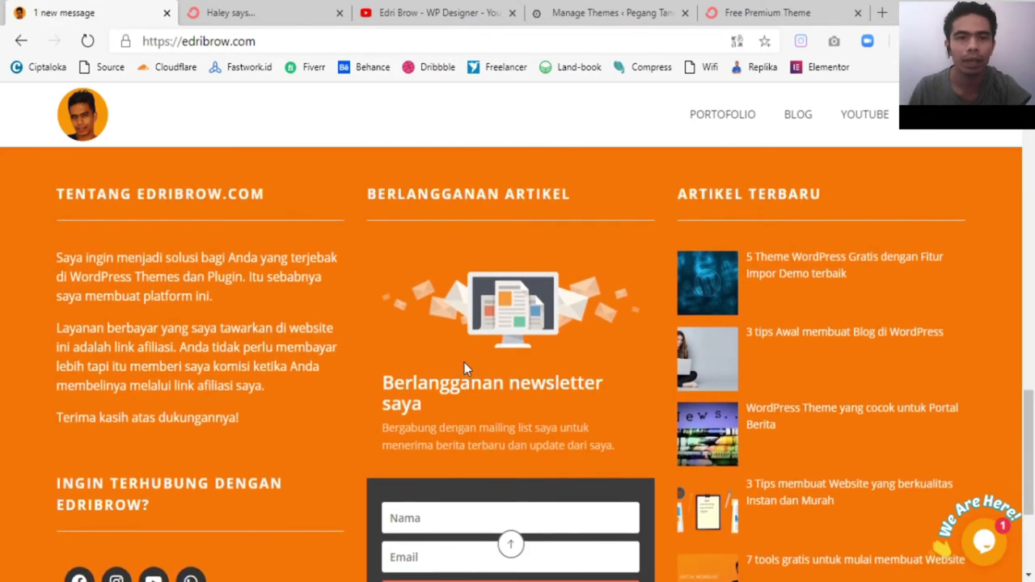
pyautogui.scroll(-1, 465, 368)
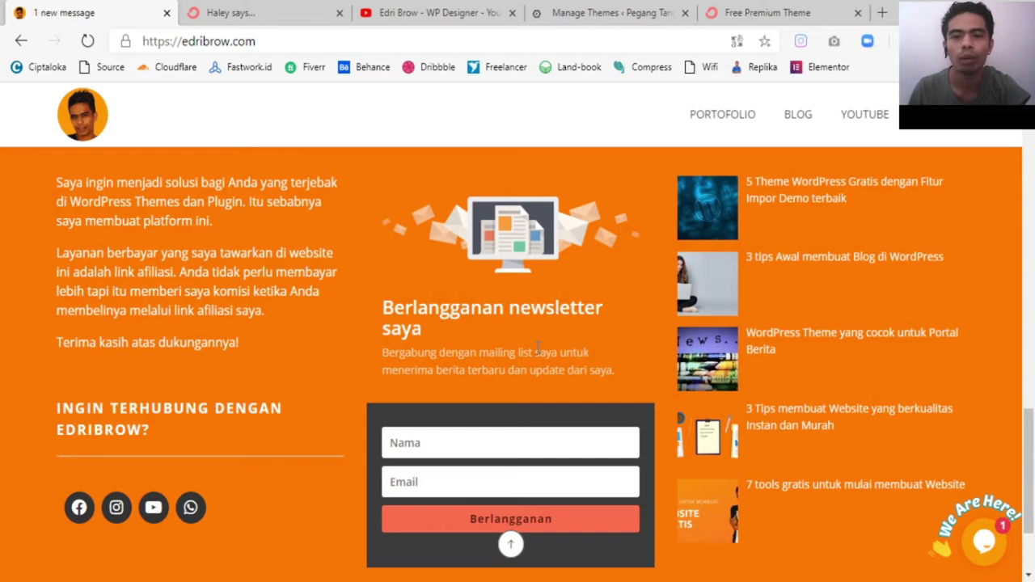
pyautogui.scroll(1, 558, 347)
pyautogui.scroll(-1, 546, 348)
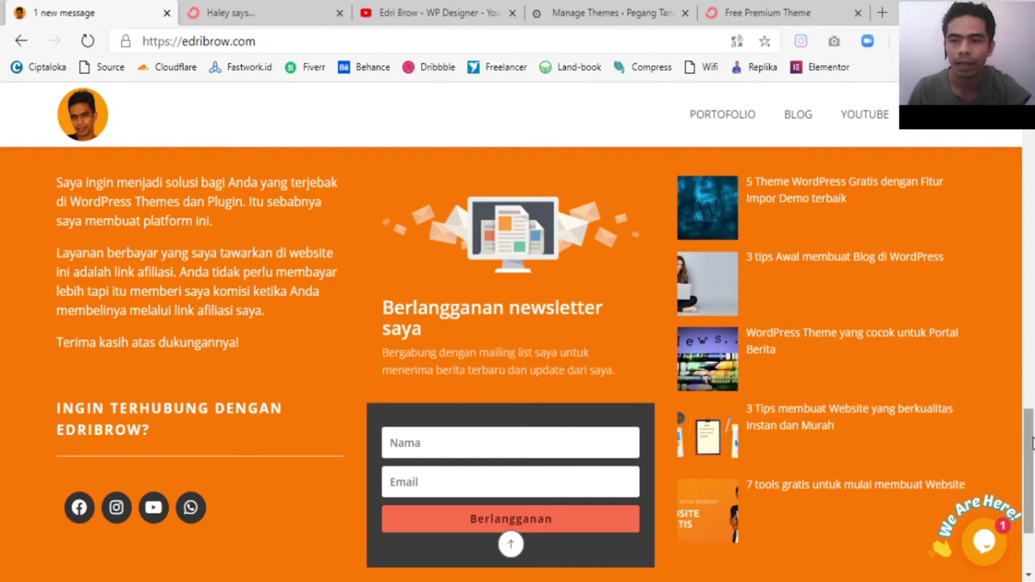
pyautogui.scroll(-1, 1031, 445)
pyautogui.scroll(1, 542, 374)
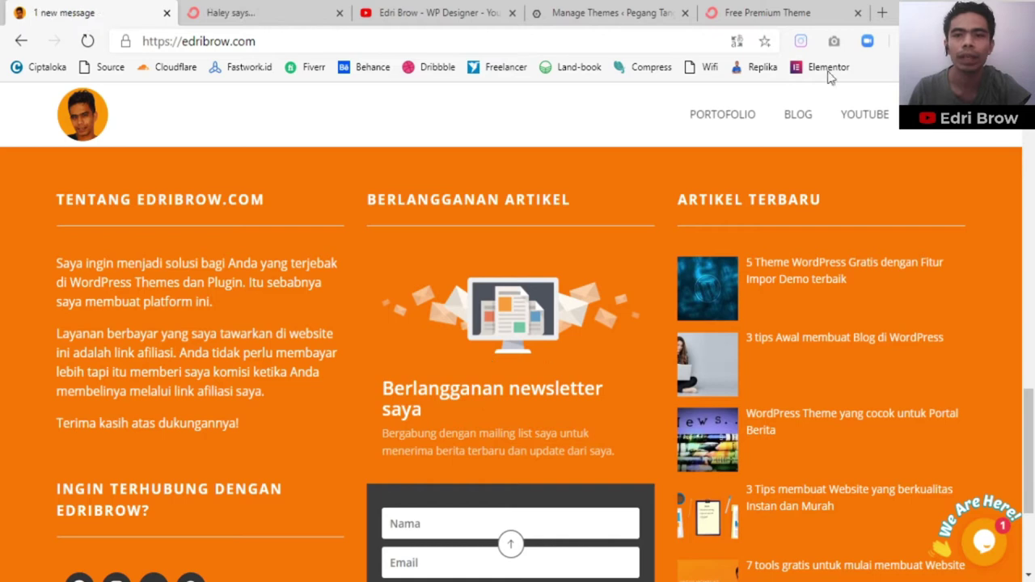
# Step: Close the Free Premium Theme landing page tab and switch to the ConvertKit homepage
pyautogui.click(813, 9)
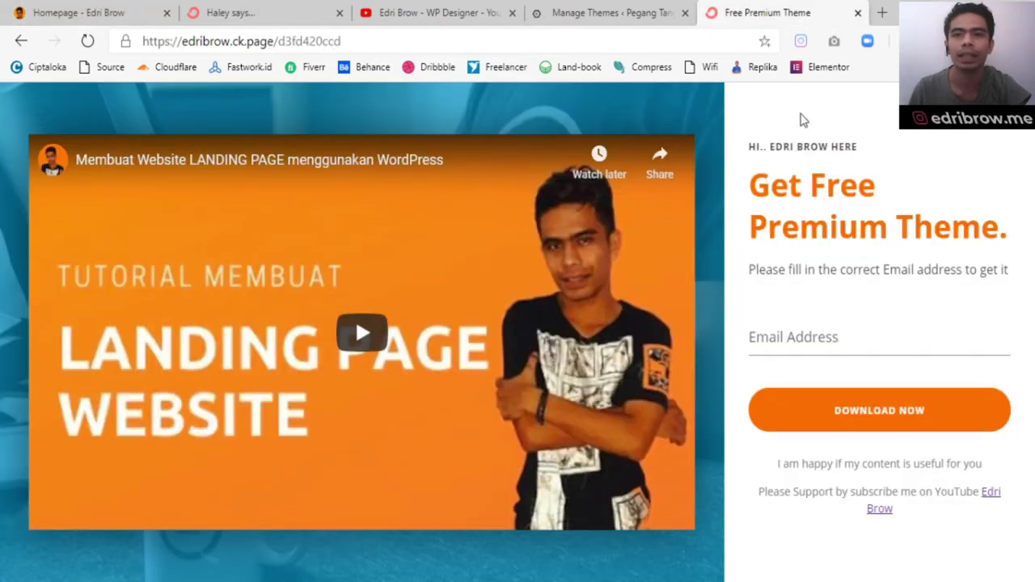
pyautogui.click(858, 13)
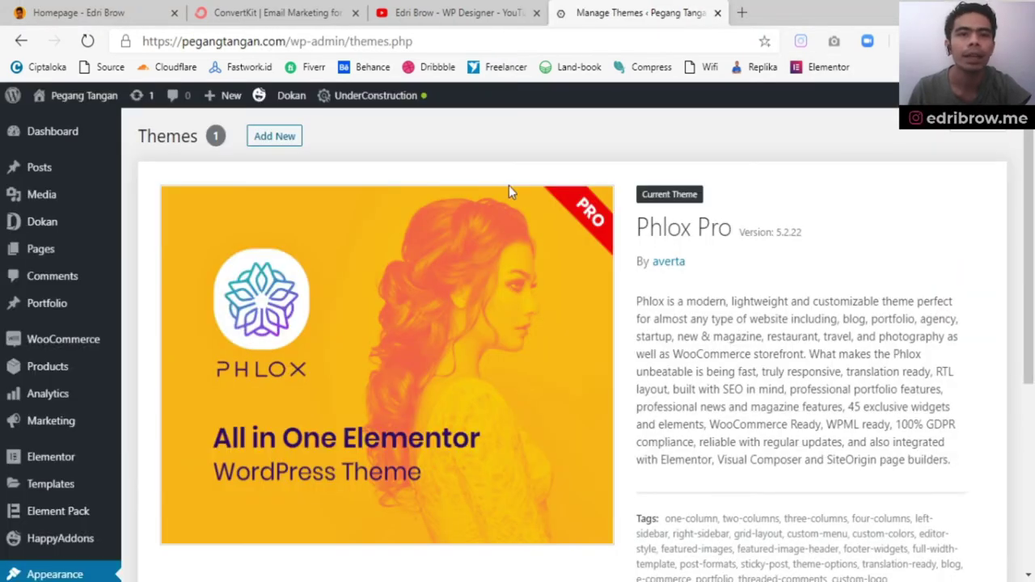
pyautogui.click(247, 6)
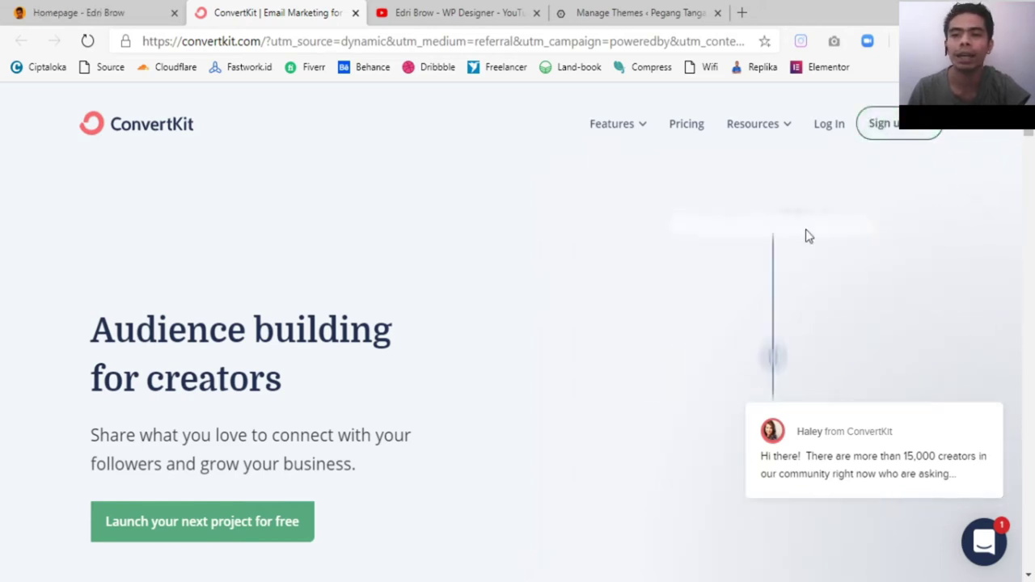
# Step: Log in to ConvertKit from convertkit.com using the browser's saved credentials
pyautogui.click(838, 136)
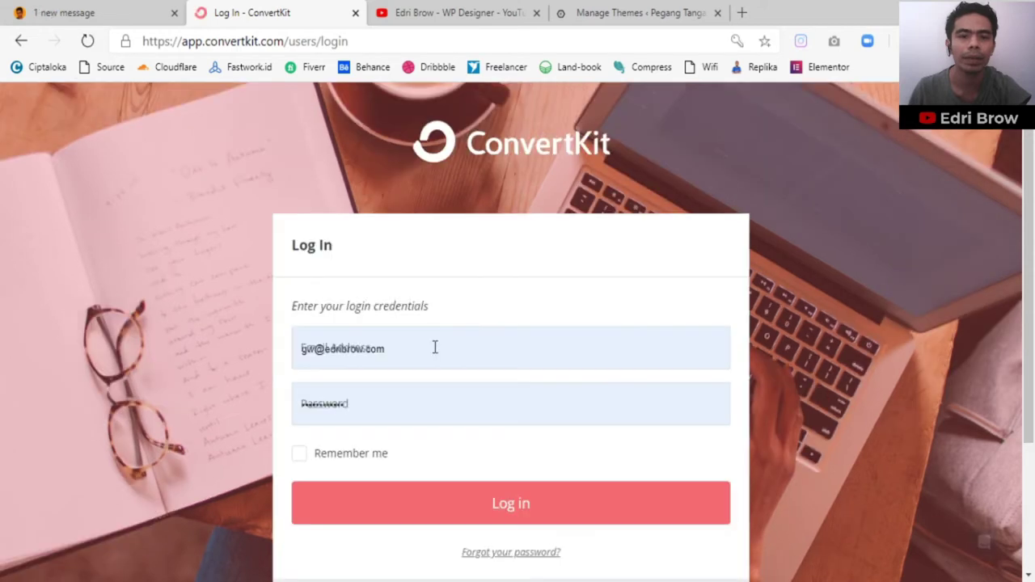
pyautogui.scroll(-2, 434, 348)
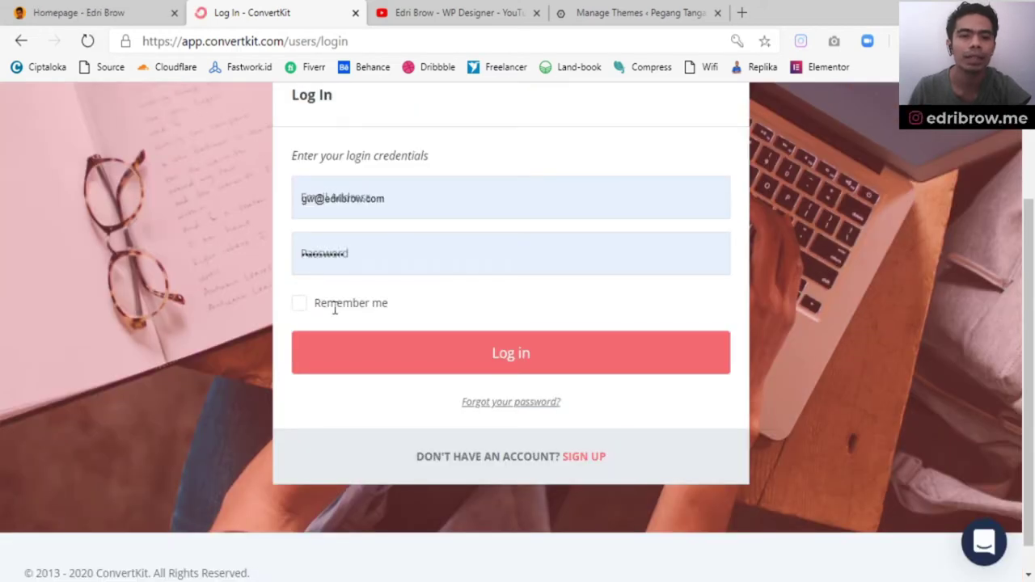
pyautogui.click(485, 354)
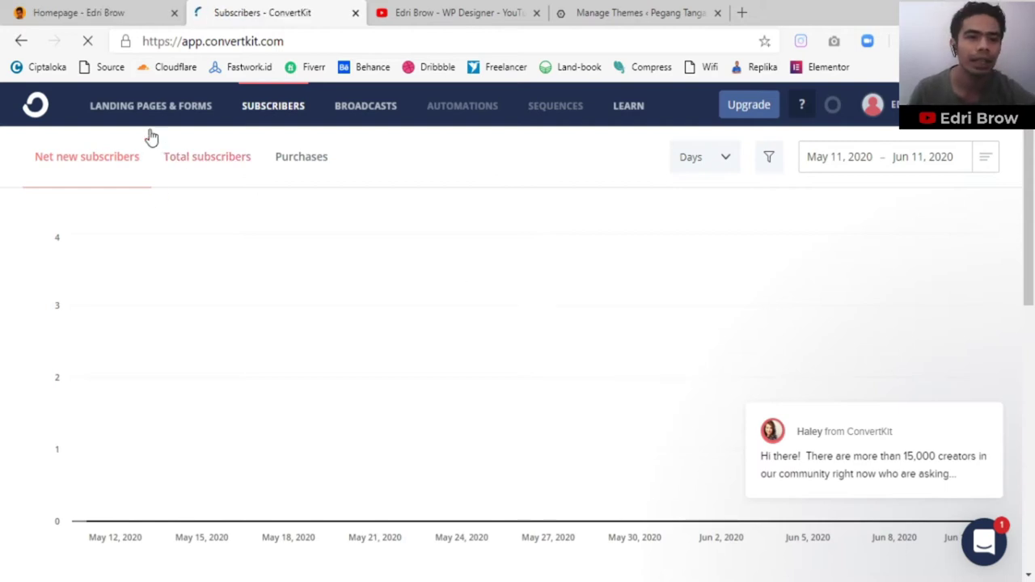
# Step: Open Landing Pages & Forms to view the Pine, Princeton and Regent cards, dismissing the chat popup
pyautogui.scroll(-2, 388, 341)
pyautogui.scroll(-3, 388, 341)
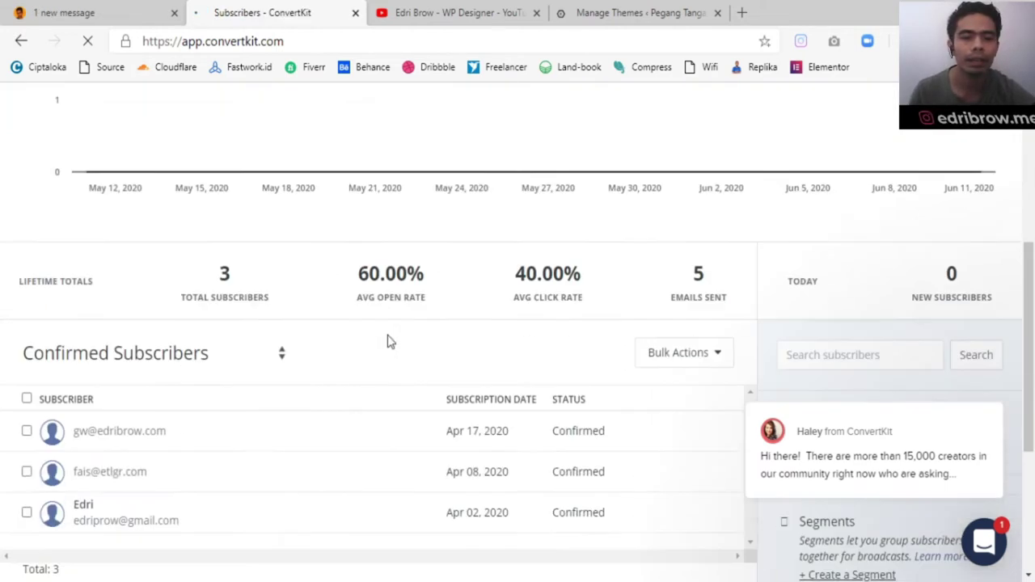
pyautogui.scroll(5, 388, 340)
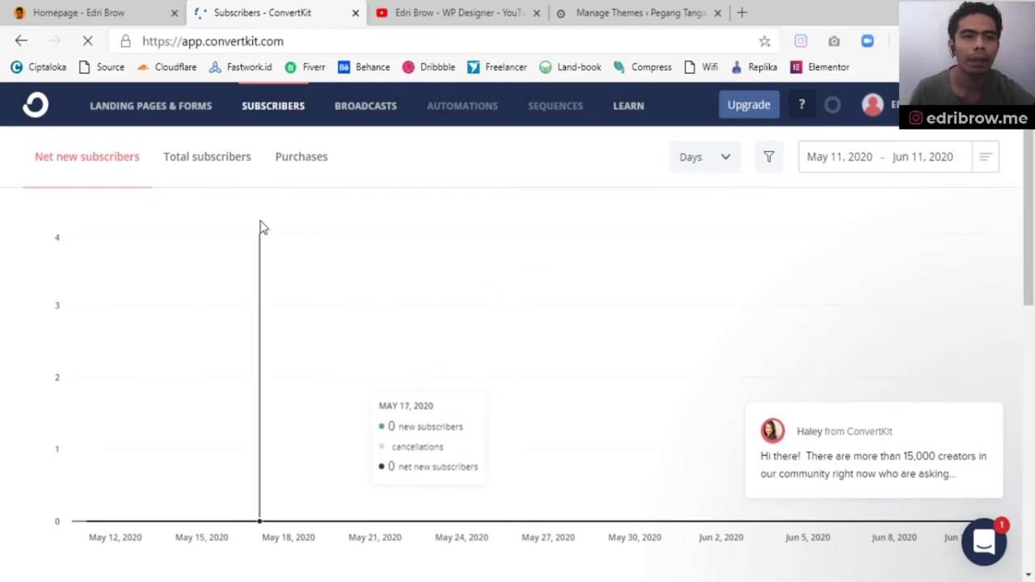
pyautogui.click(173, 114)
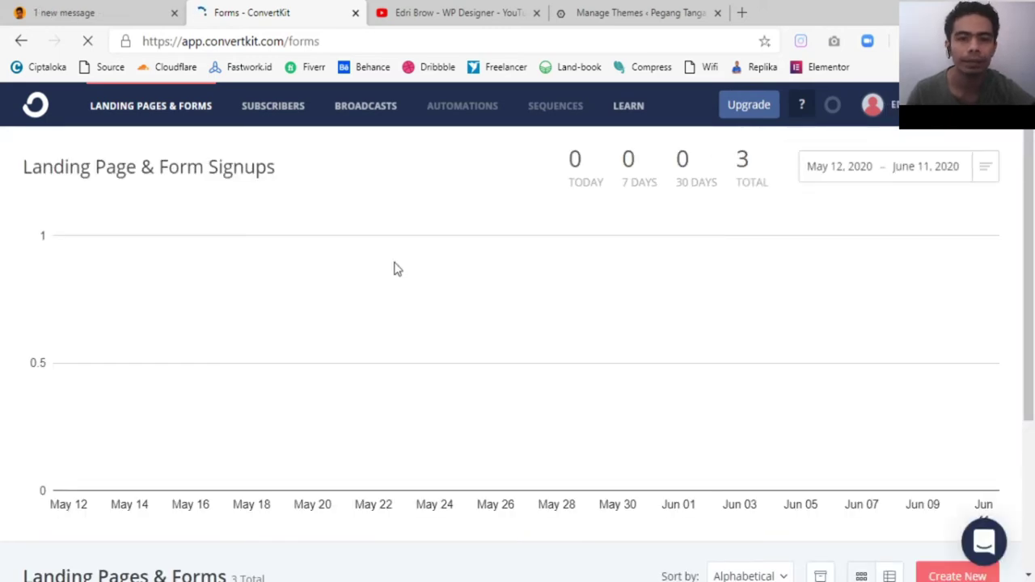
pyautogui.scroll(-3, 397, 269)
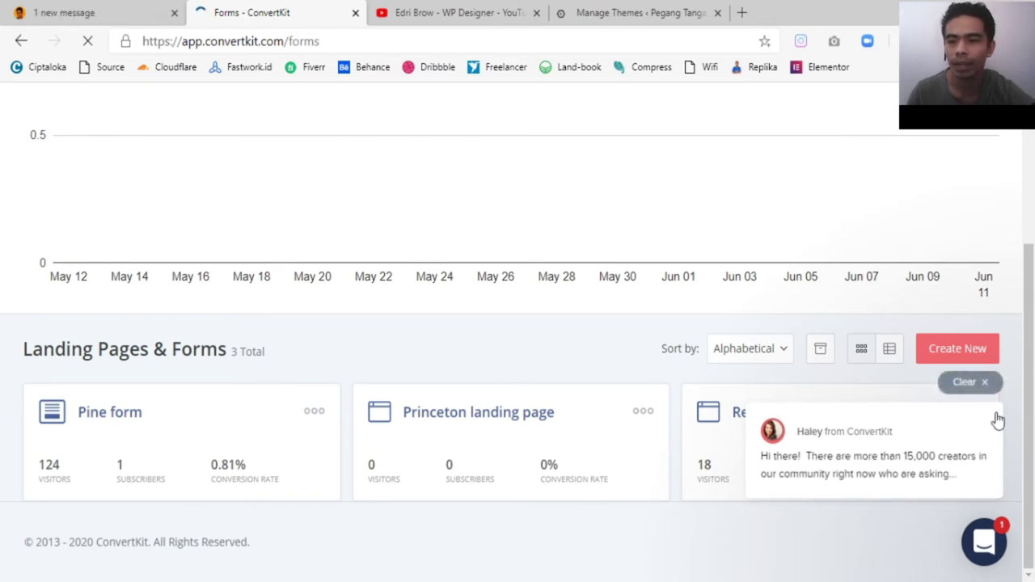
pyautogui.click(990, 387)
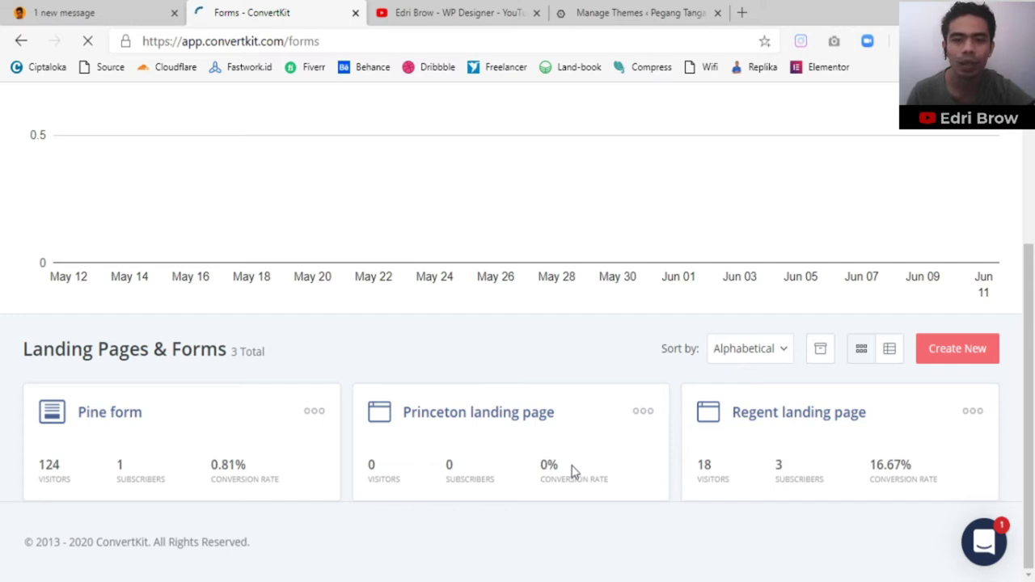
# Step: Delete the Princeton landing page from its card menu and confirm with OK
pyautogui.click(643, 411)
pyautogui.click(589, 508)
pyautogui.click(593, 127)
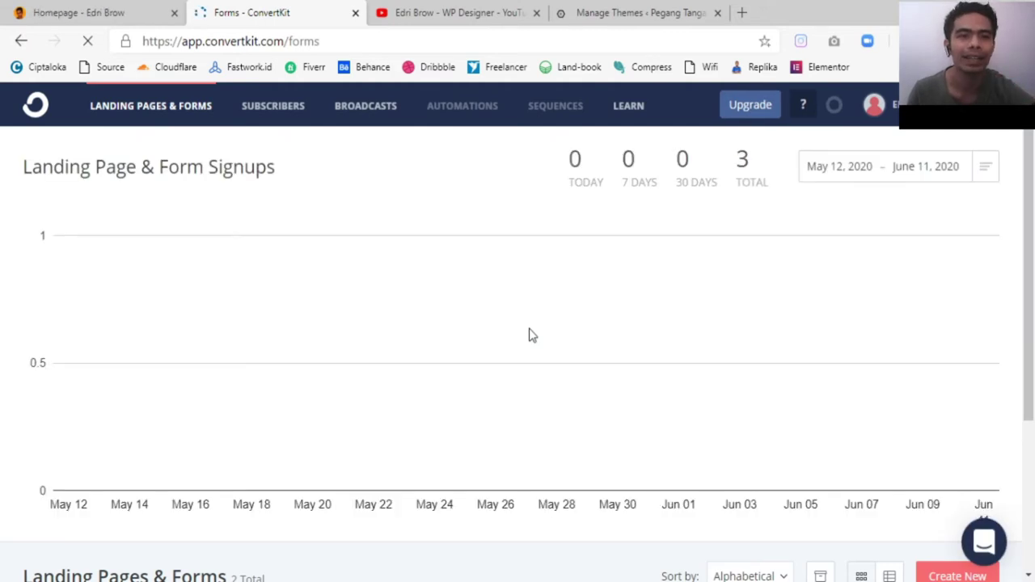
pyautogui.scroll(-3, 530, 330)
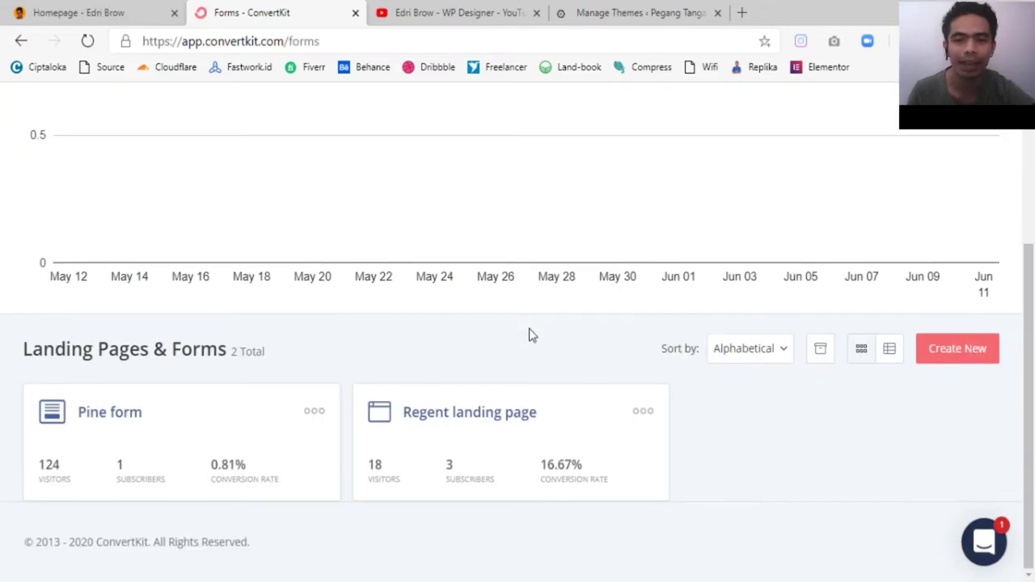
pyautogui.scroll(2, 618, 371)
pyautogui.scroll(-2, 618, 371)
pyautogui.scroll(3, 618, 371)
pyautogui.scroll(-3, 618, 371)
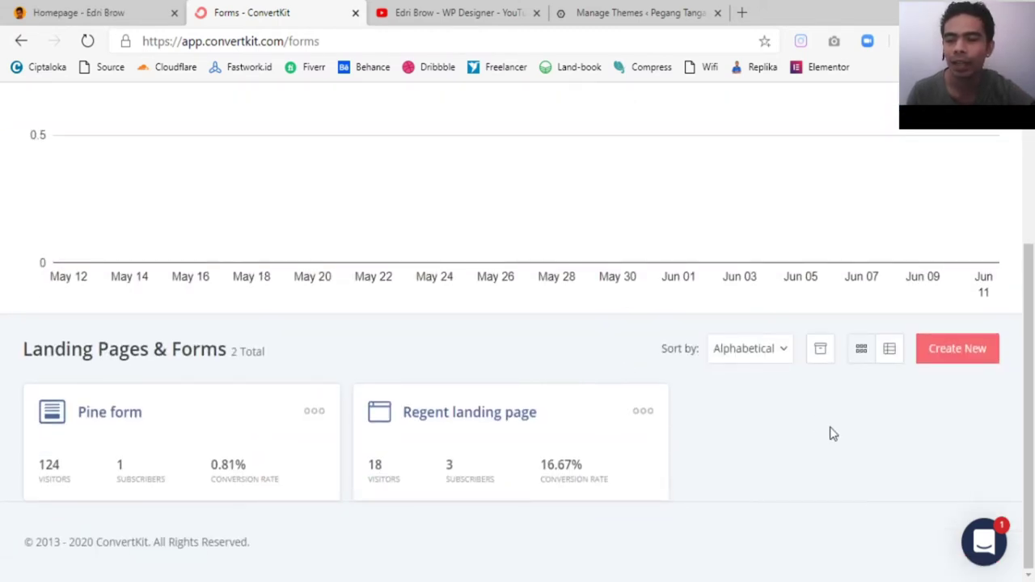
pyautogui.scroll(3, 550, 343)
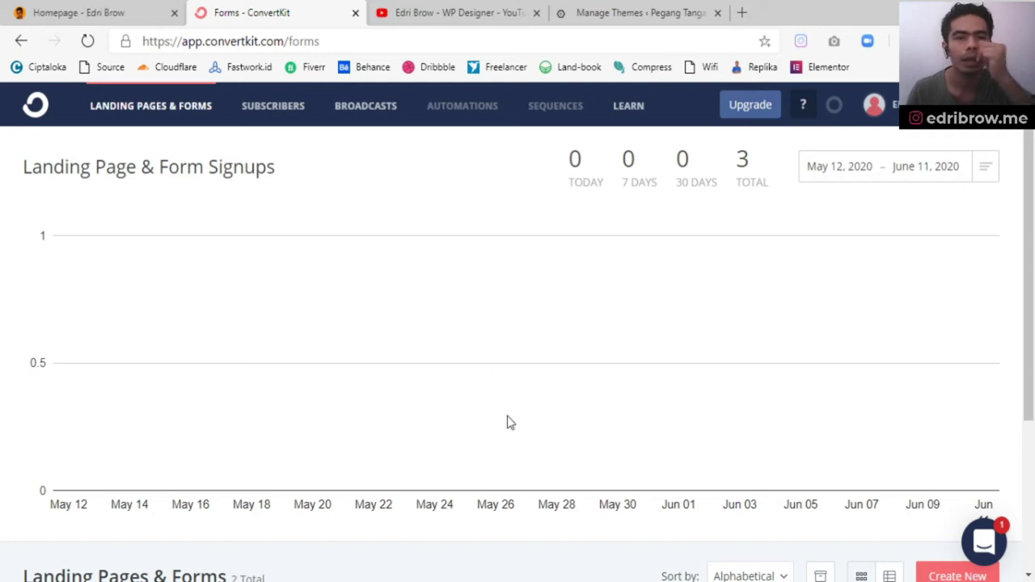
pyautogui.scroll(-3, 509, 422)
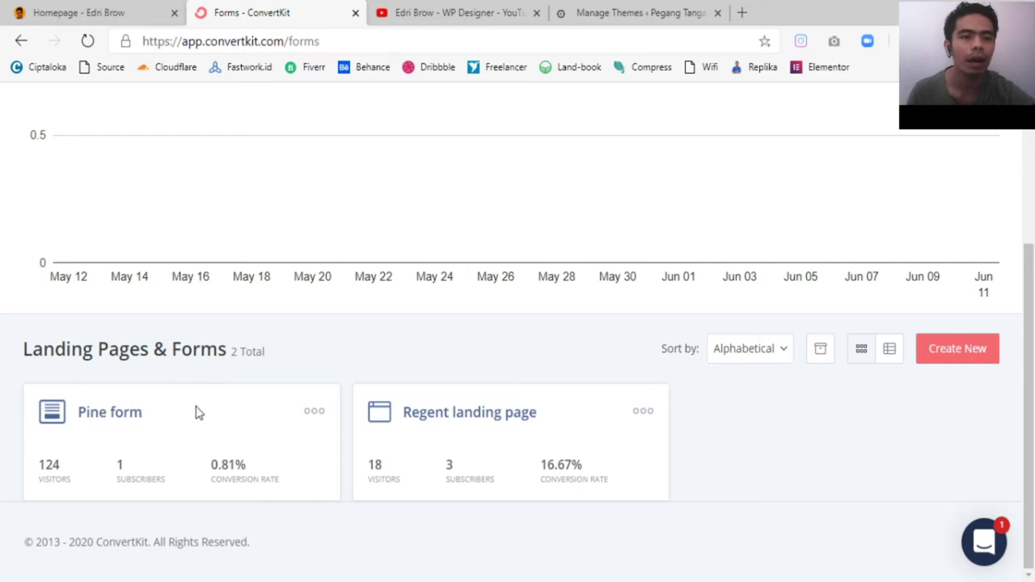
# Step: Glance at the Edri Brow homepage newsletter form, then start a new ConvertKit Landing Page
pyautogui.click(105, 13)
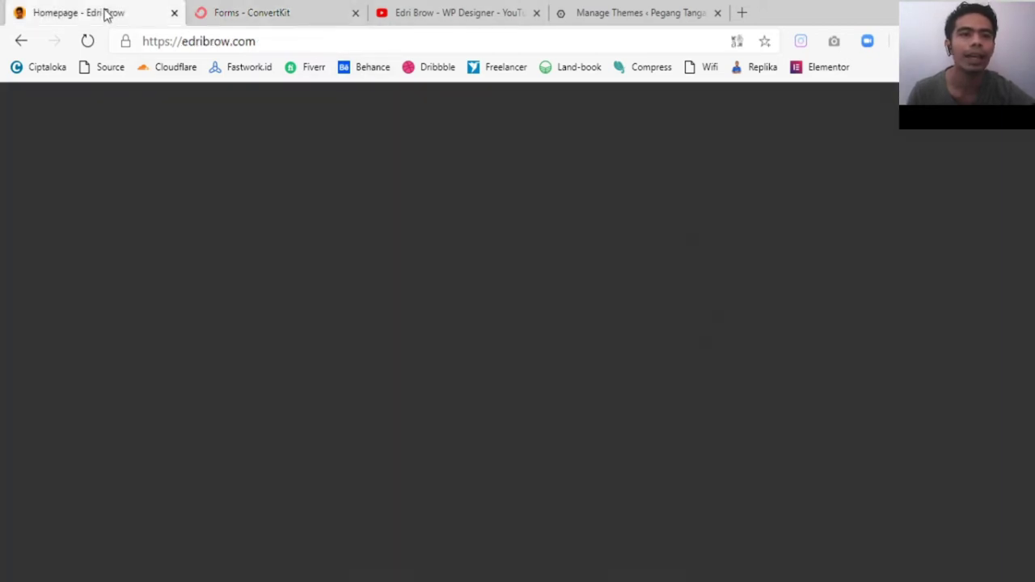
pyautogui.scroll(-2, 596, 314)
pyautogui.scroll(1, 591, 311)
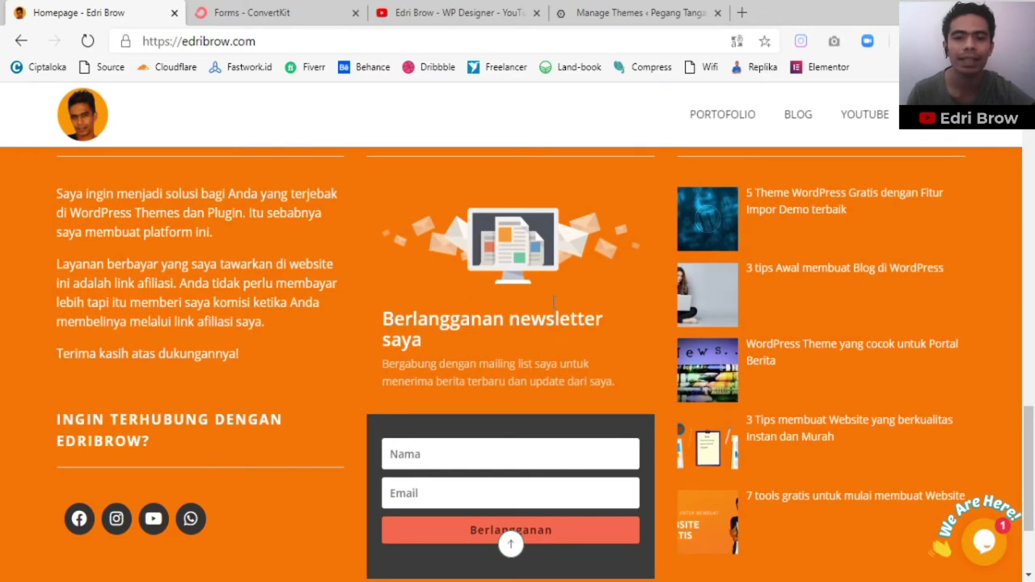
pyautogui.scroll(-1, 522, 315)
pyautogui.scroll(1, 533, 338)
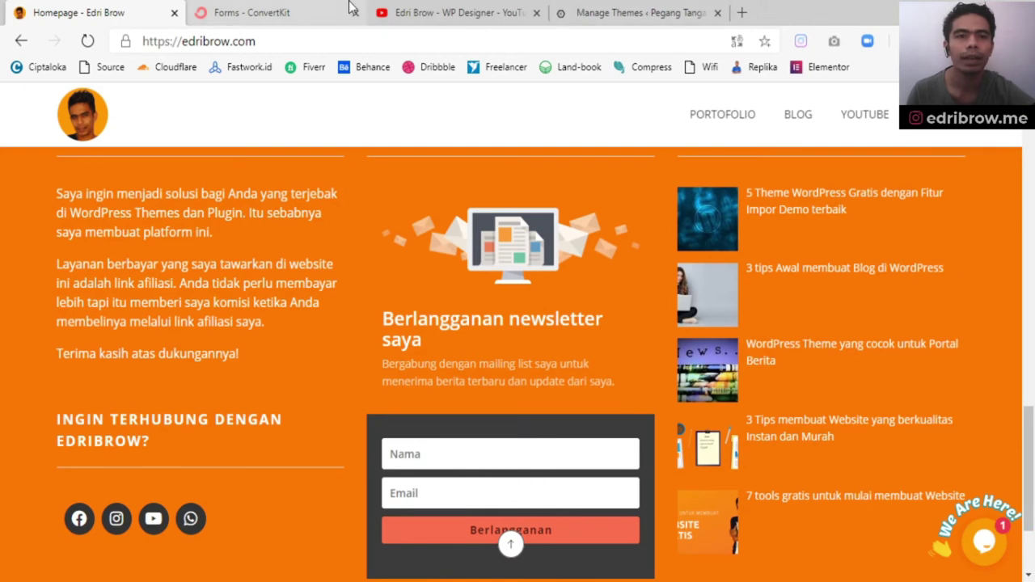
pyautogui.click(351, 6)
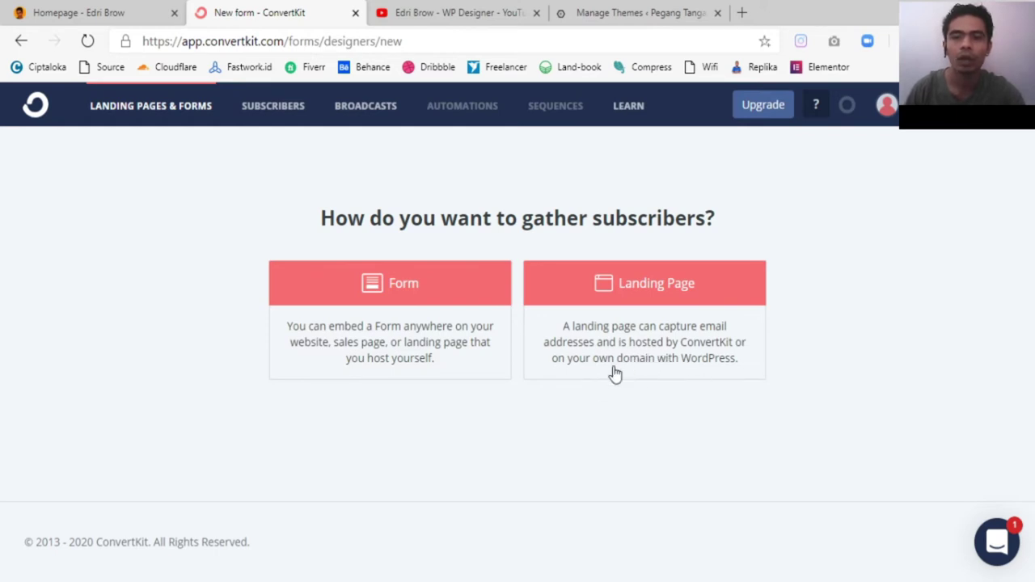
pyautogui.click(636, 318)
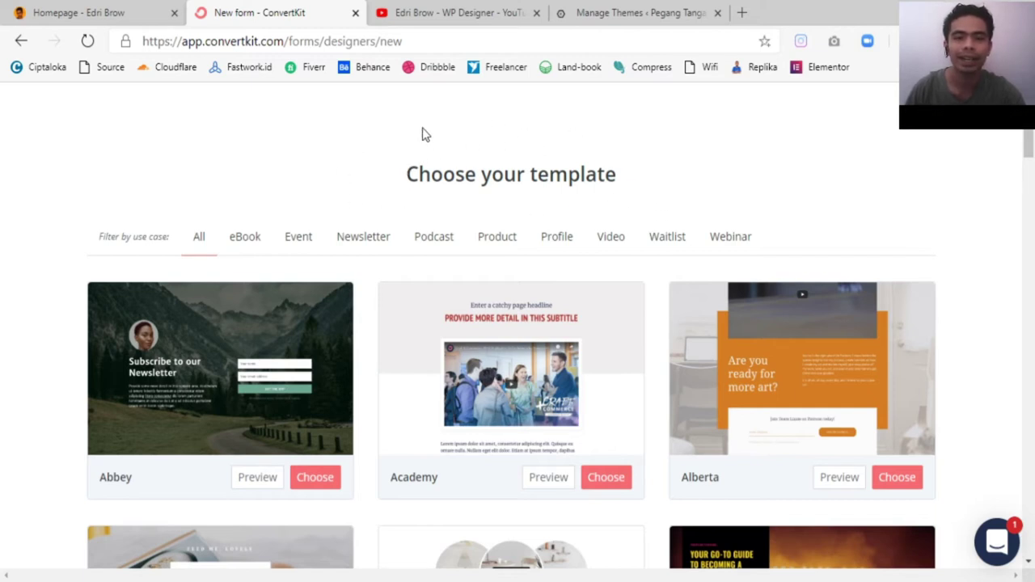
pyautogui.moveTo(374, 176); pyautogui.dragTo(624, 181)
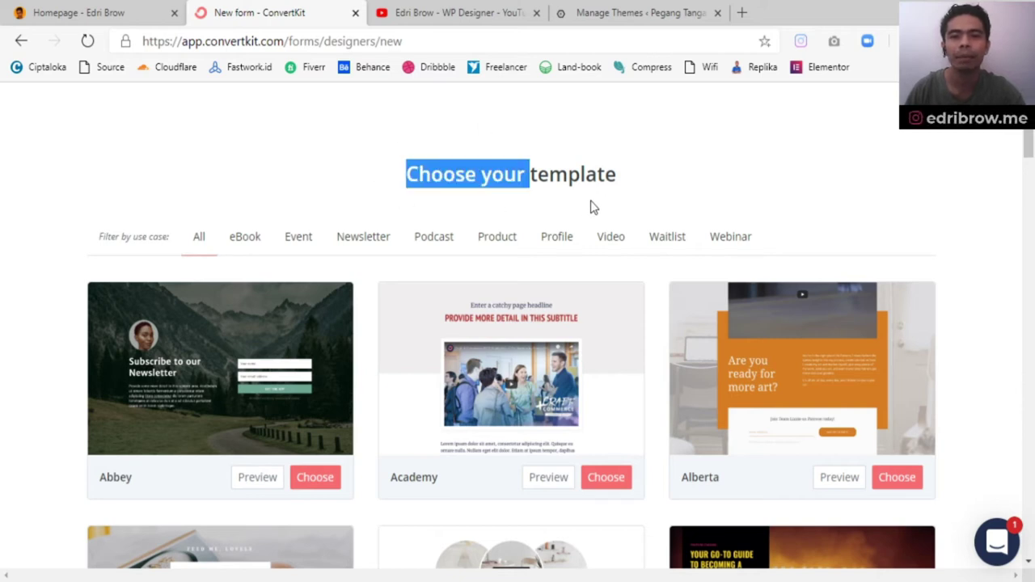
pyautogui.click(542, 200)
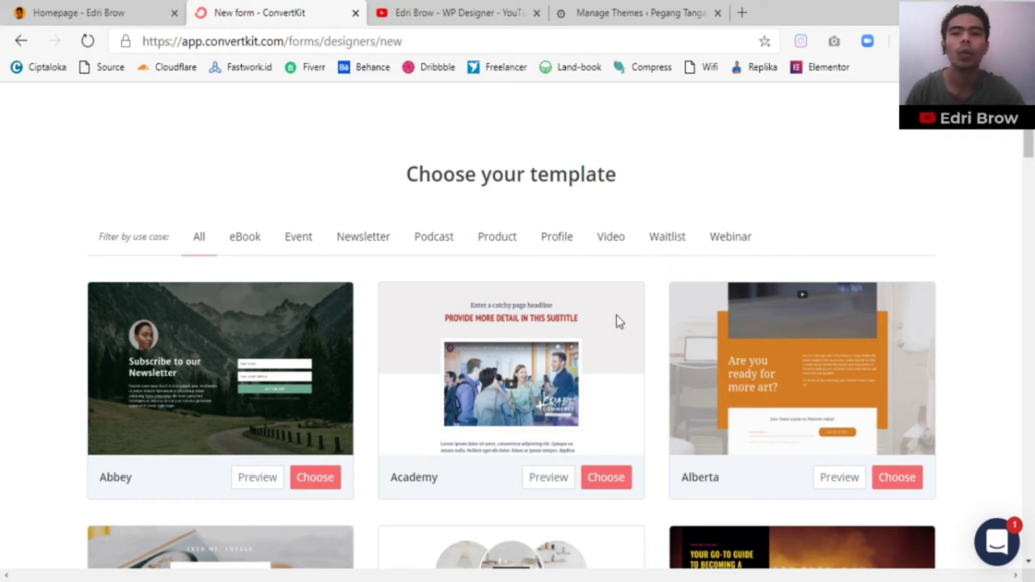
pyautogui.scroll(-2, 616, 321)
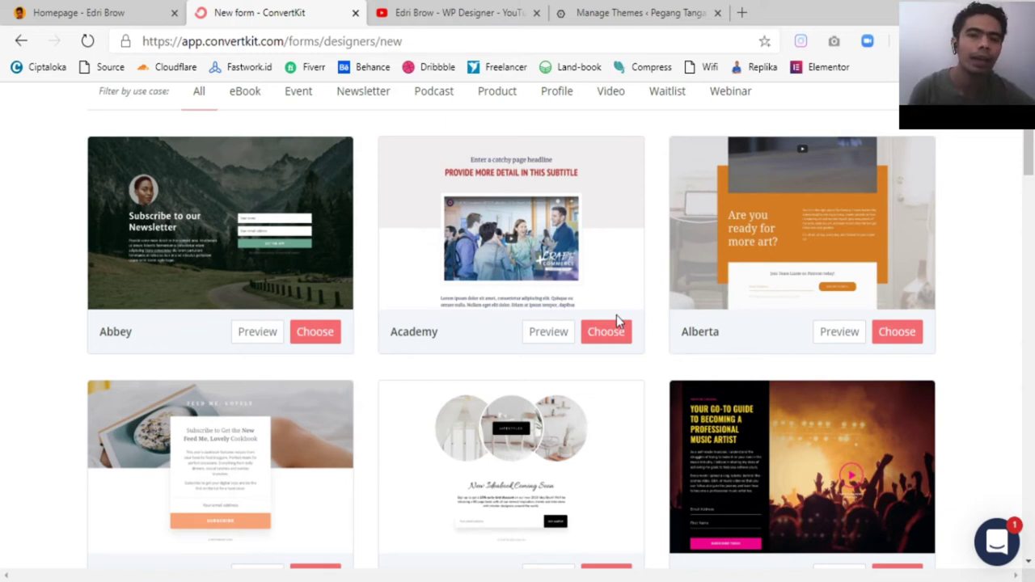
pyautogui.scroll(2, 547, 332)
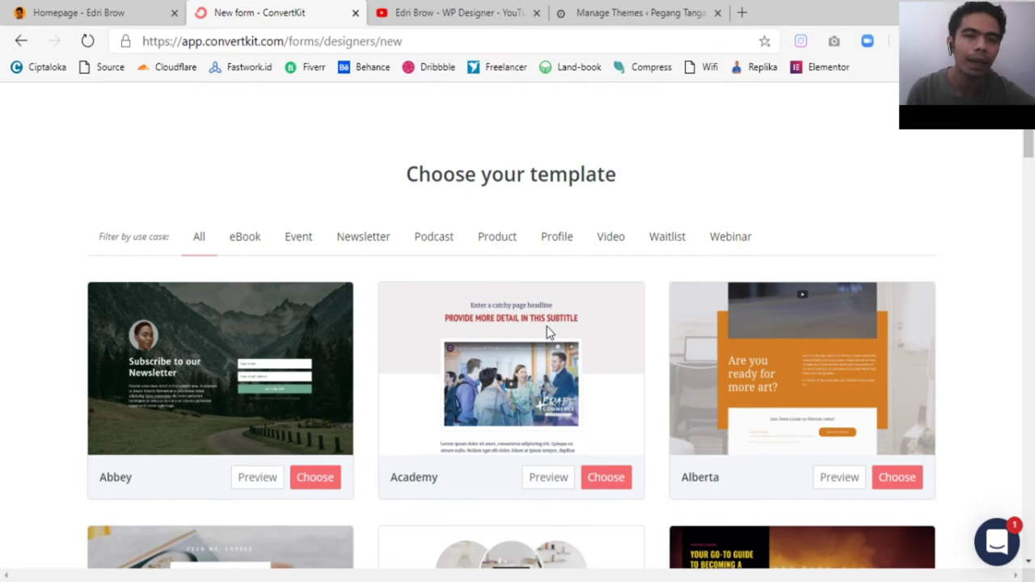
pyautogui.scroll(-1, 548, 332)
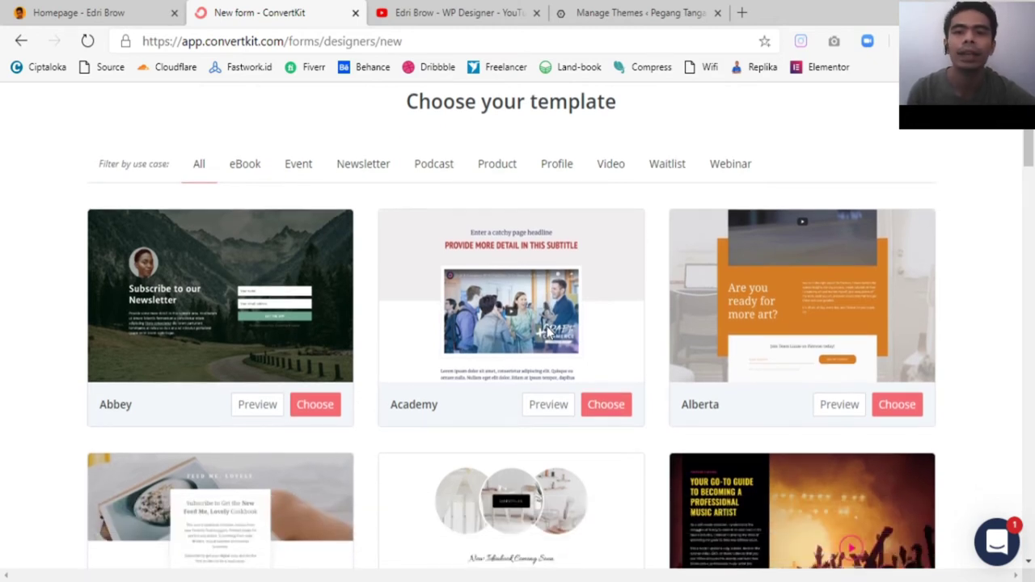
pyautogui.scroll(-2, 548, 331)
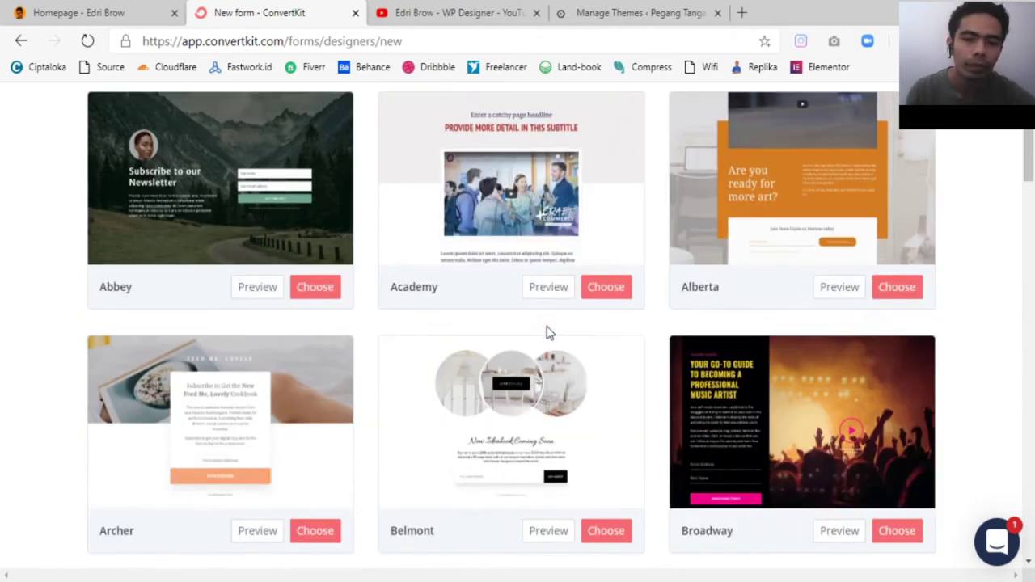
pyautogui.scroll(-3, 548, 332)
pyautogui.scroll(-3, 547, 331)
pyautogui.scroll(-3, 547, 332)
pyautogui.scroll(-4, 549, 334)
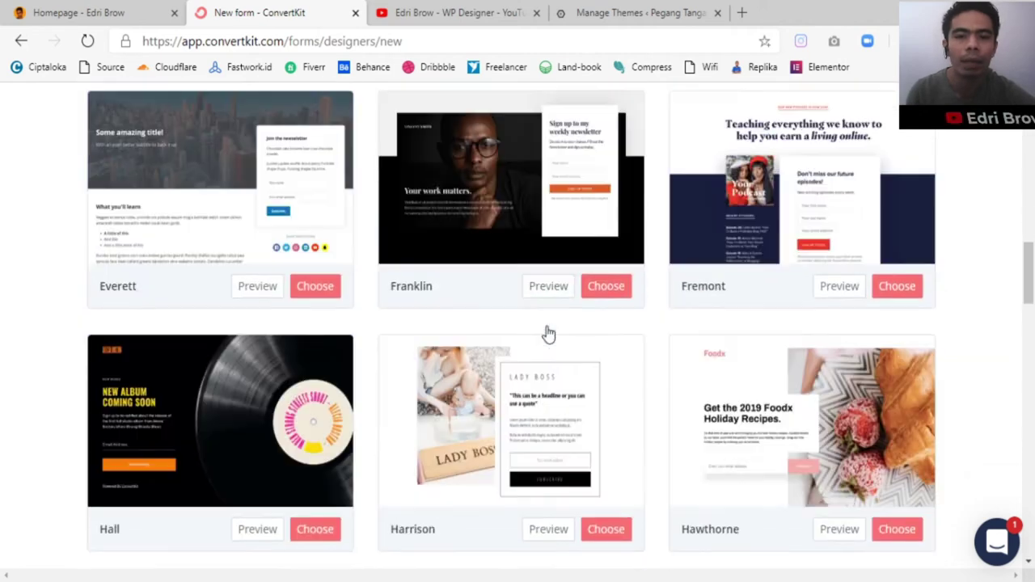
pyautogui.scroll(-10, 548, 332)
pyautogui.scroll(-2, 548, 332)
pyautogui.scroll(3, 547, 326)
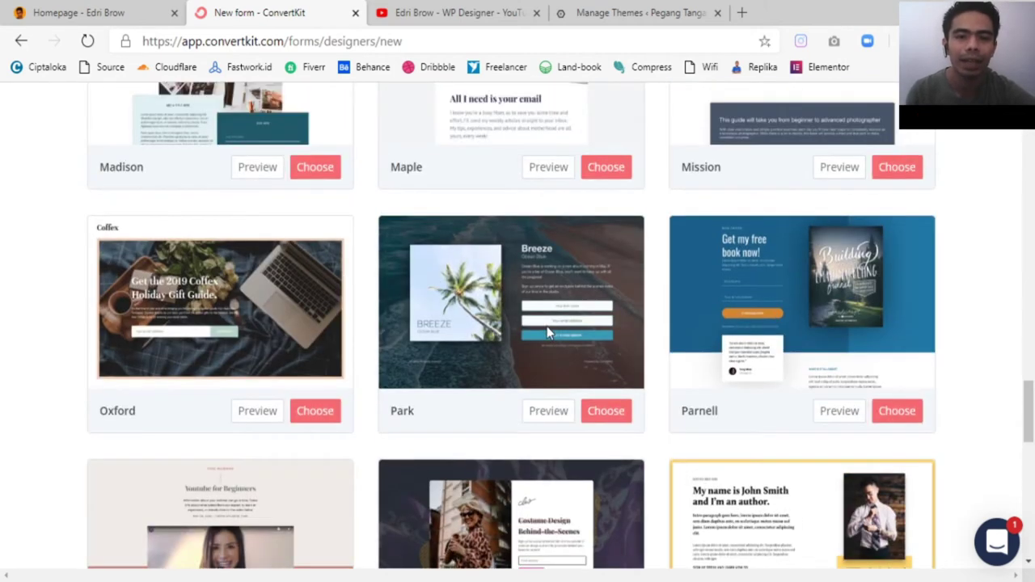
pyautogui.scroll(4, 598, 364)
pyautogui.moveTo(1032, 372)
pyautogui.mouseDown()
pyautogui.moveTo(1031, 538)
pyautogui.moveTo(1031, 154)
pyautogui.mouseUp()
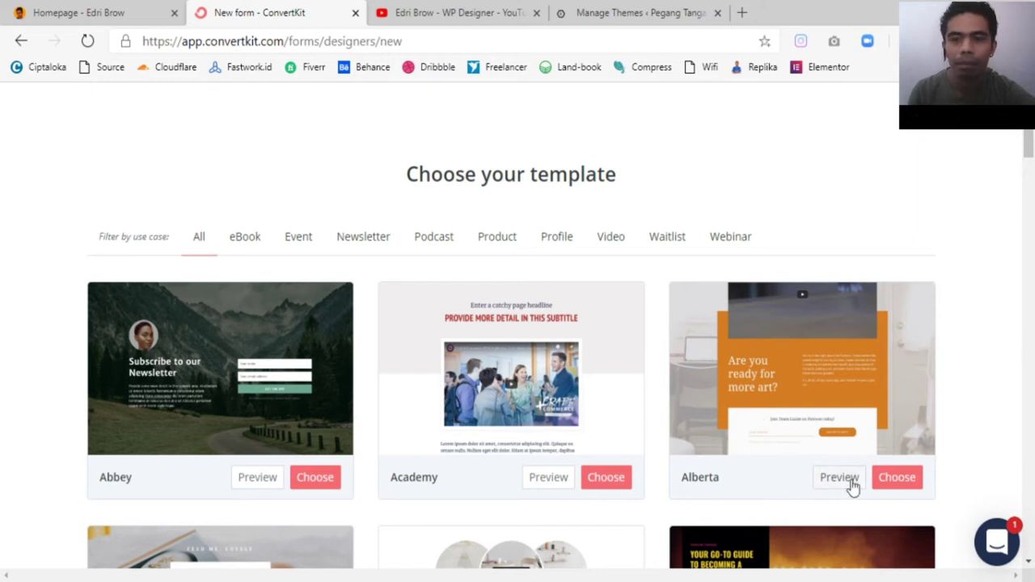
# Step: Preview the Alberta template, check its mobile layout, then scroll through the desktop preview
pyautogui.click(840, 477)
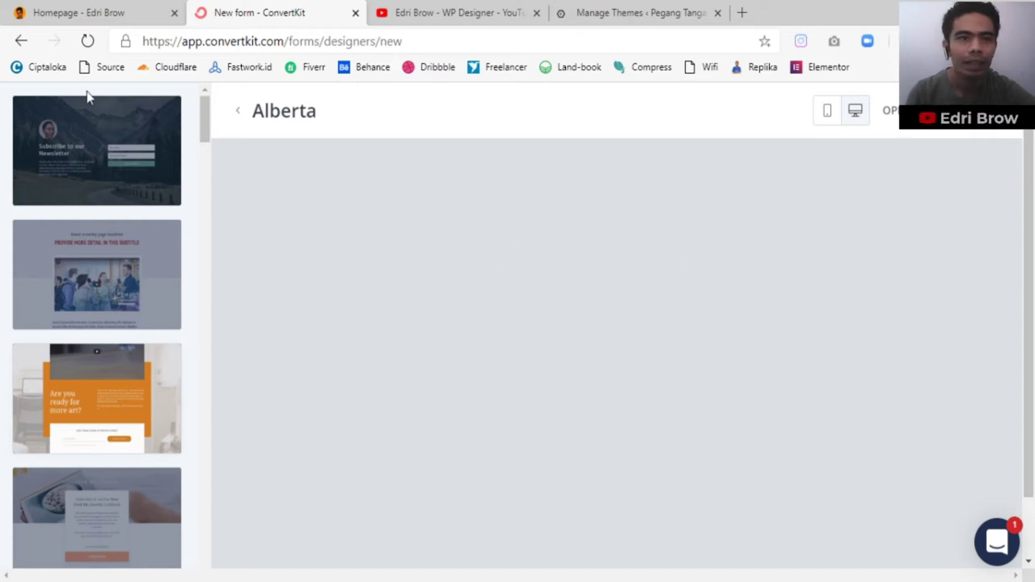
pyautogui.scroll(-2, 521, 300)
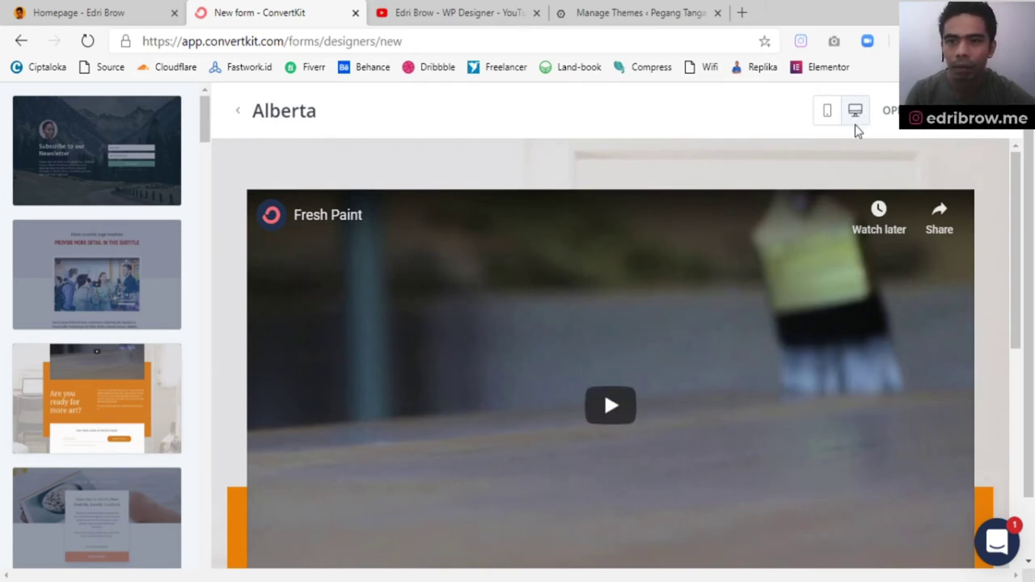
pyautogui.click(827, 113)
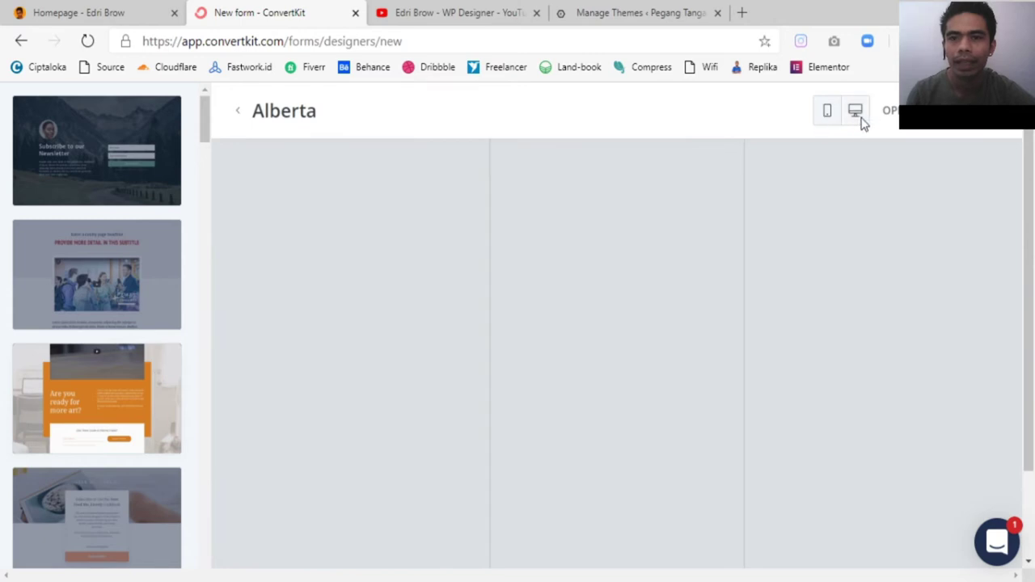
pyautogui.click(855, 114)
pyautogui.scroll(-2, 573, 383)
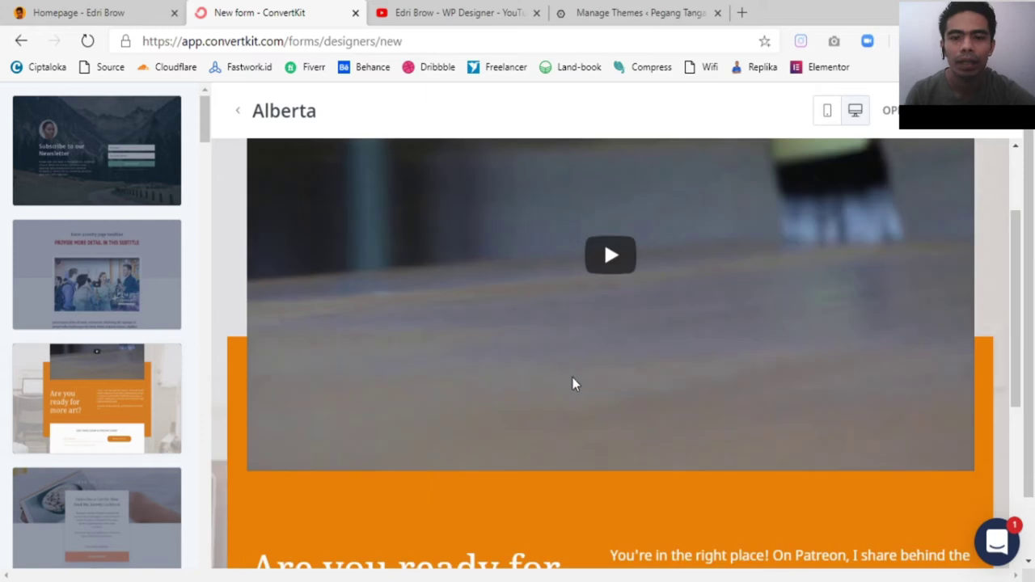
pyautogui.scroll(2, 573, 383)
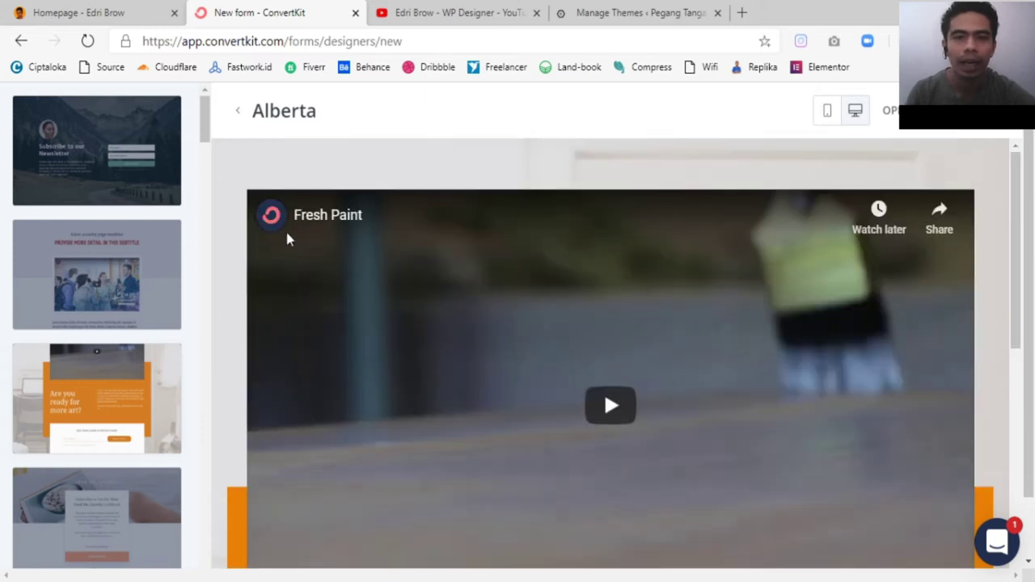
pyautogui.scroll(-1, 709, 348)
pyautogui.scroll(-2, 709, 348)
pyautogui.scroll(-3, 709, 348)
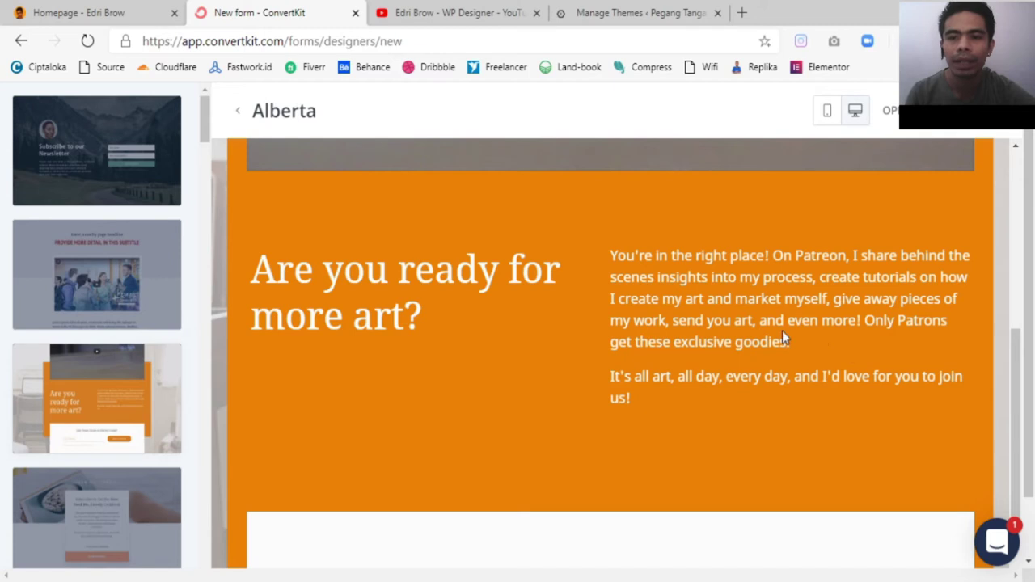
pyautogui.scroll(-3, 711, 340)
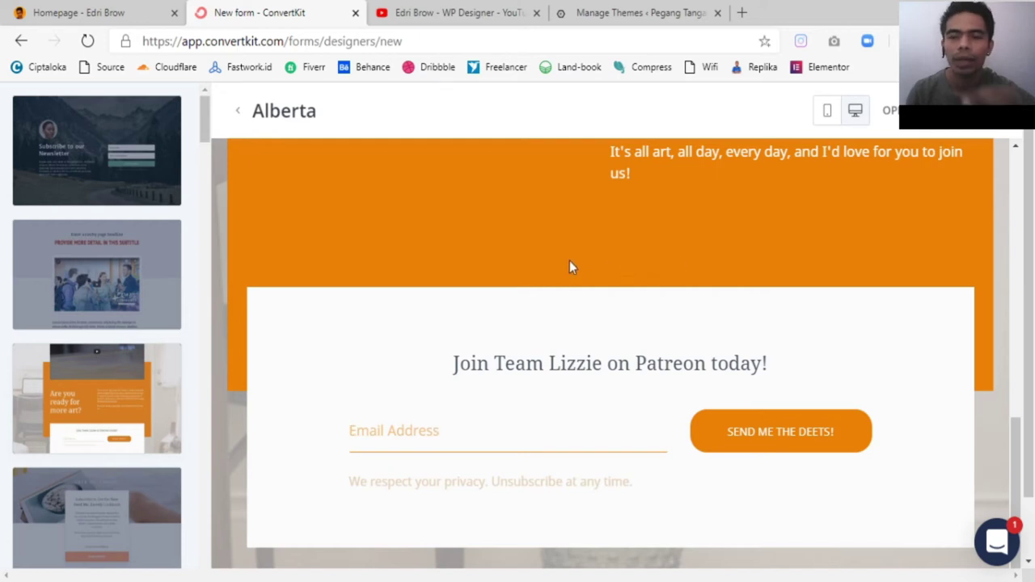
pyautogui.scroll(4, 588, 290)
pyautogui.scroll(4, 589, 287)
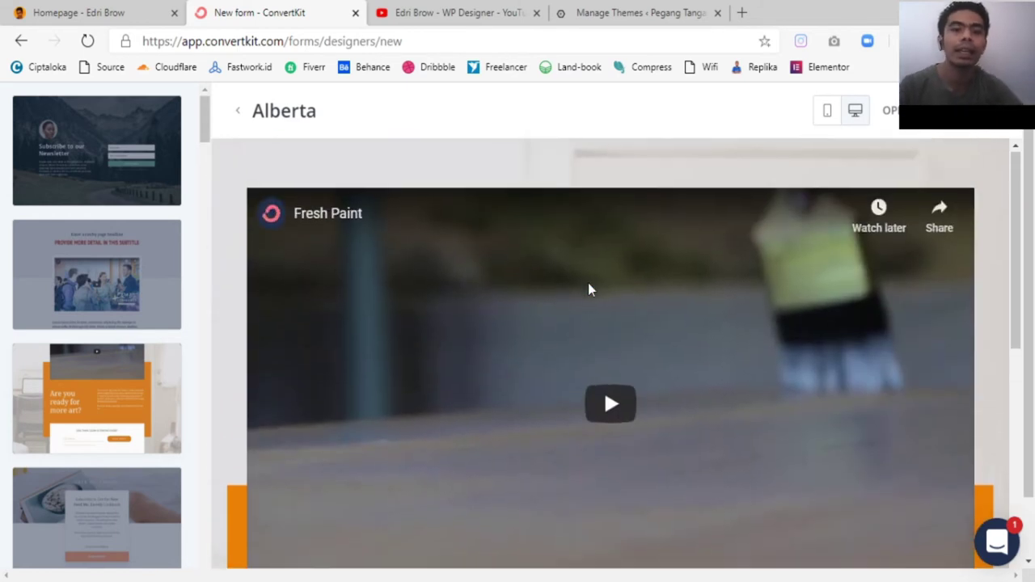
# Step: Recheck the Alberta preview at mobile width, then switch back to desktop layout
pyautogui.click(826, 111)
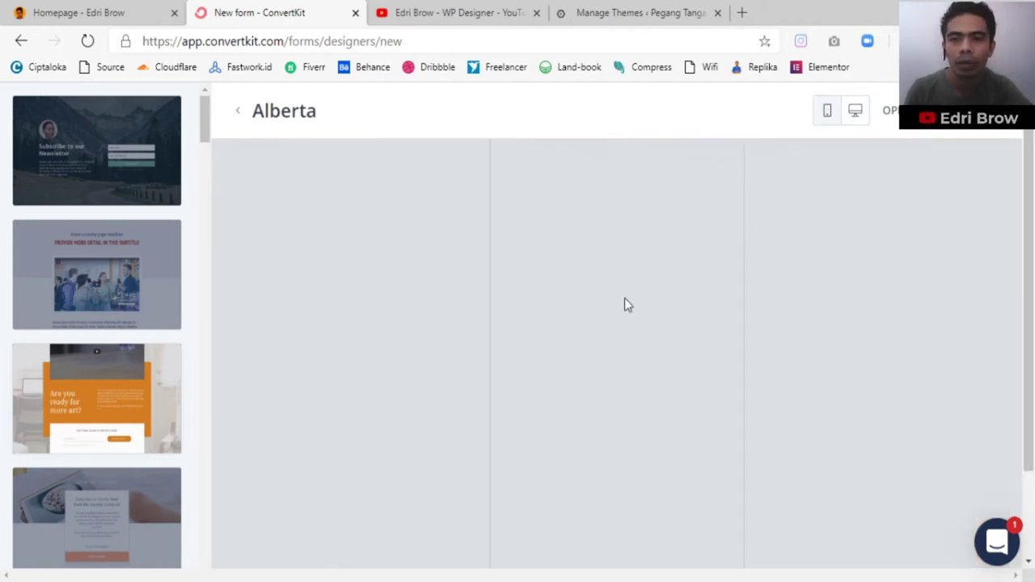
pyautogui.scroll(-3, 636, 352)
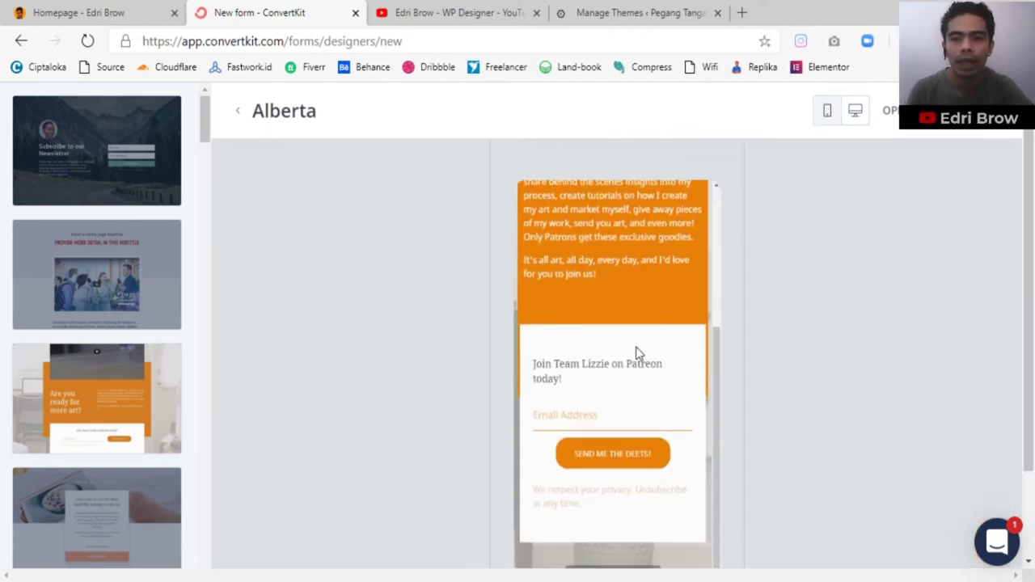
pyautogui.scroll(-2, 636, 352)
pyautogui.scroll(3, 637, 353)
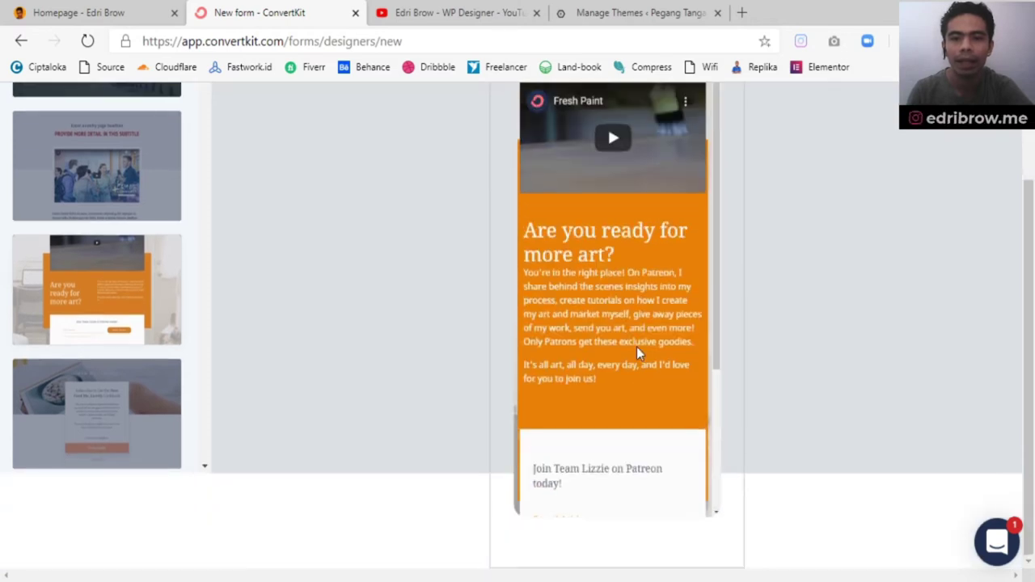
pyautogui.scroll(2, 636, 352)
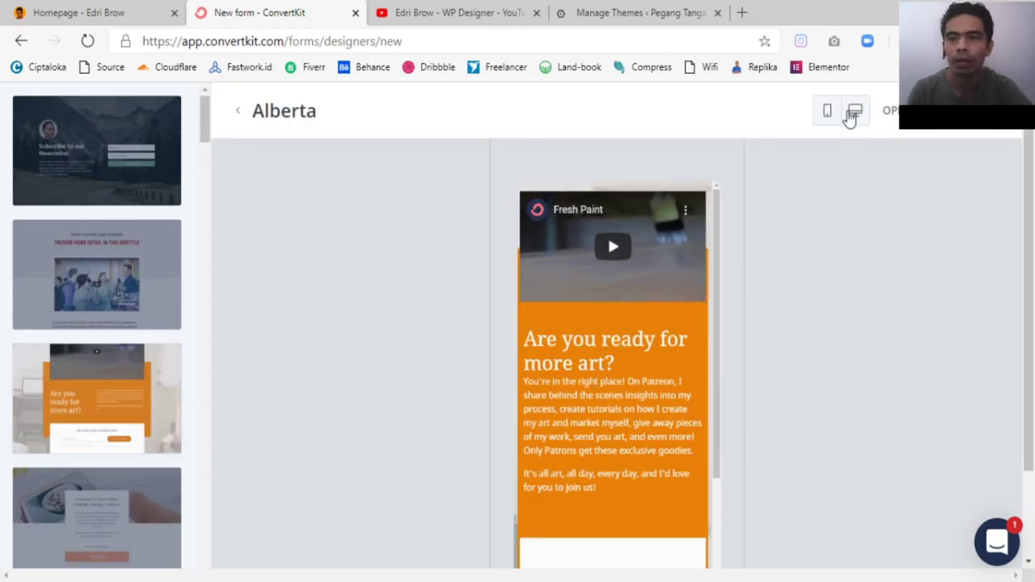
pyautogui.click(853, 112)
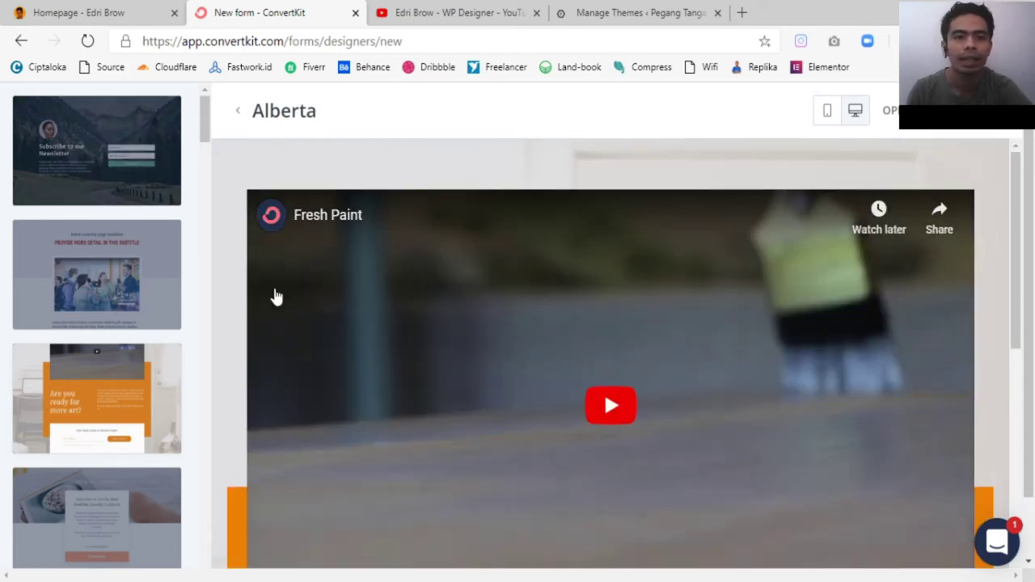
pyautogui.scroll(-3, 162, 300)
# Step: Scroll through the new Alberta landing page in the editor to review its sections
pyautogui.scroll(3, 158, 267)
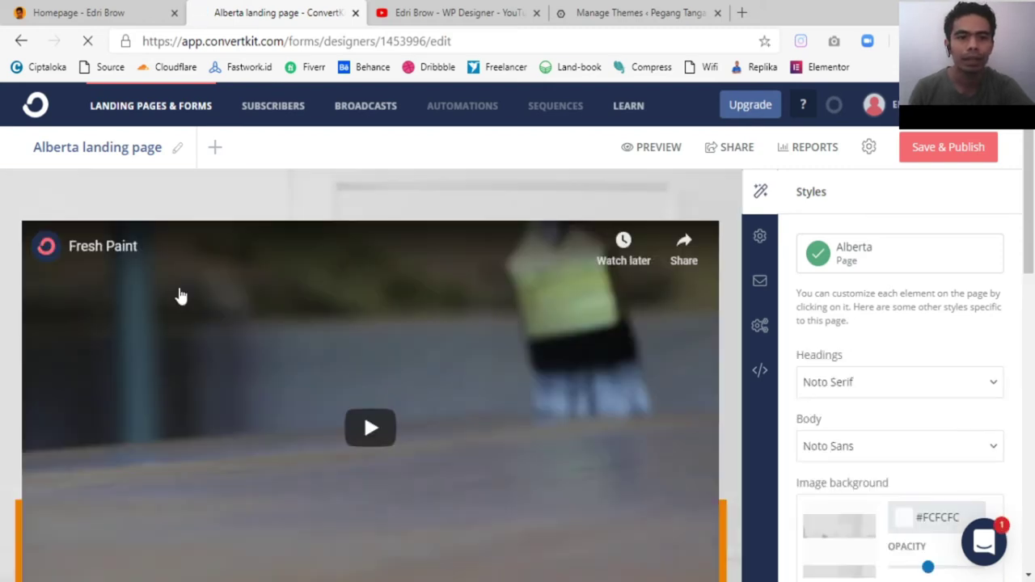
pyautogui.scroll(-1, 527, 344)
pyautogui.scroll(-2, 528, 345)
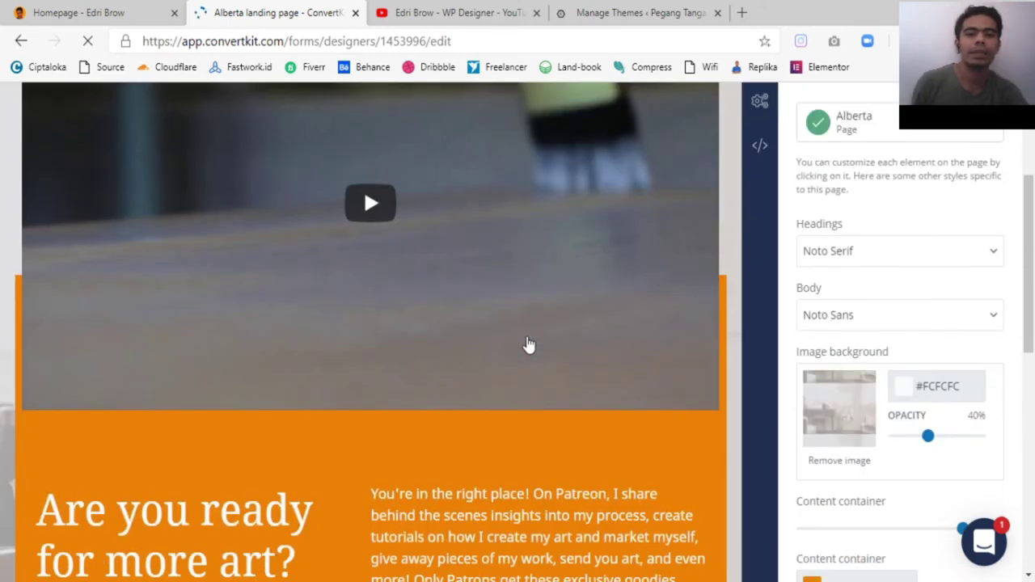
pyautogui.scroll(-3, 528, 344)
pyautogui.scroll(-4, 527, 344)
pyautogui.scroll(2, 527, 344)
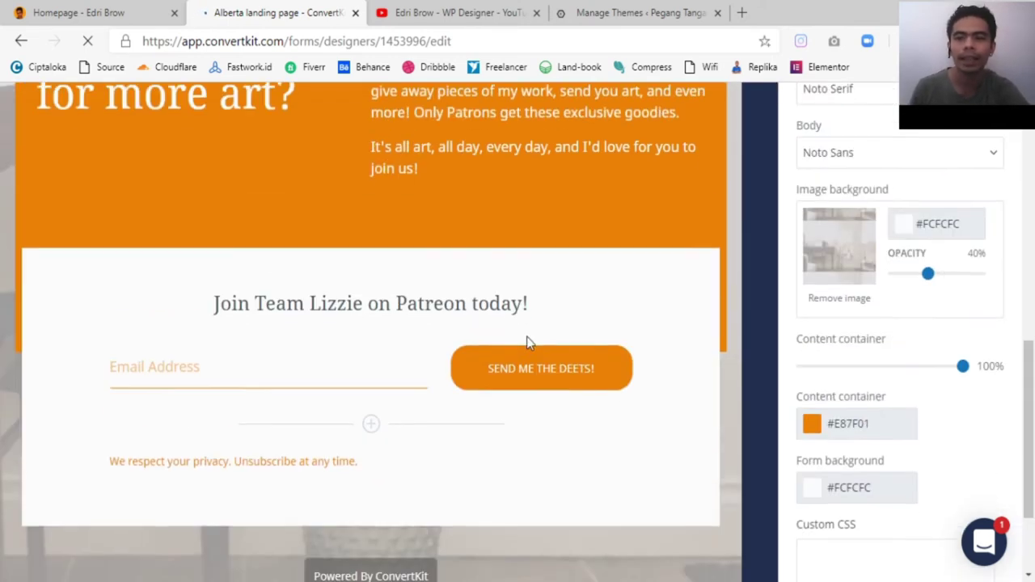
pyautogui.scroll(5, 526, 344)
pyautogui.scroll(1, 526, 344)
pyautogui.scroll(1, 526, 344)
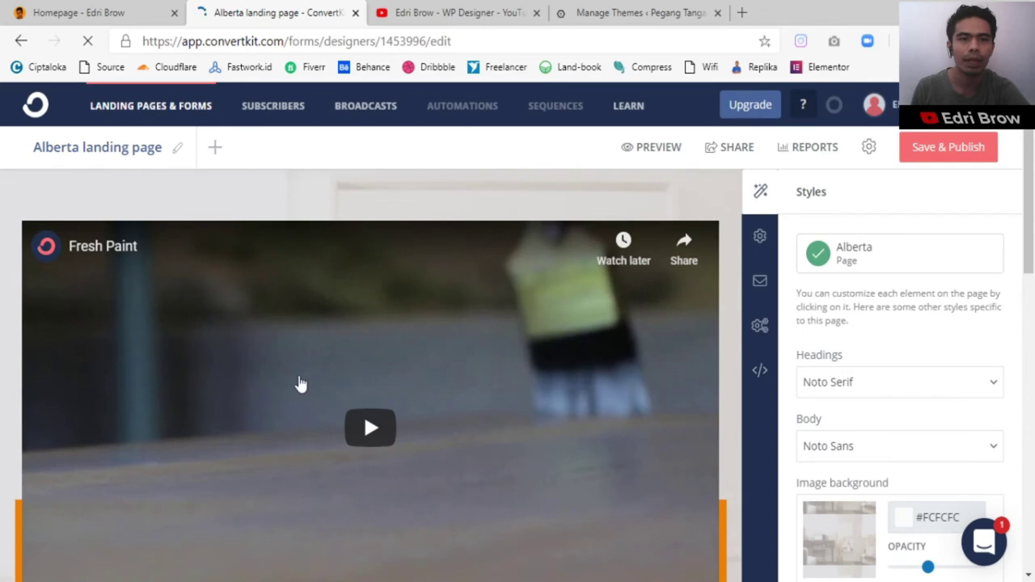
# Step: Rename the landing page title to 'Gratis Kursus'
pyautogui.click(179, 150)
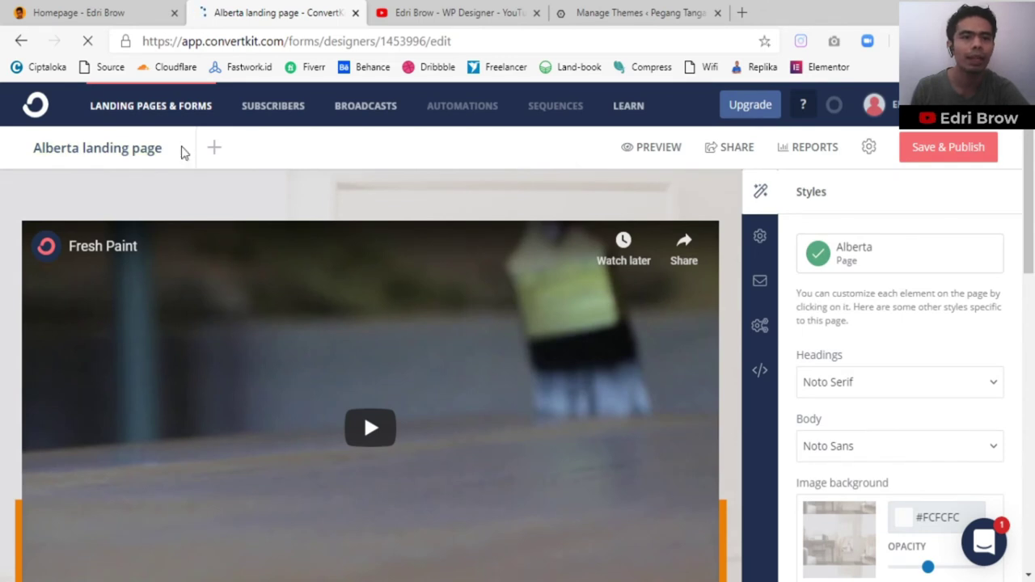
pyautogui.tripleClick(139, 150)
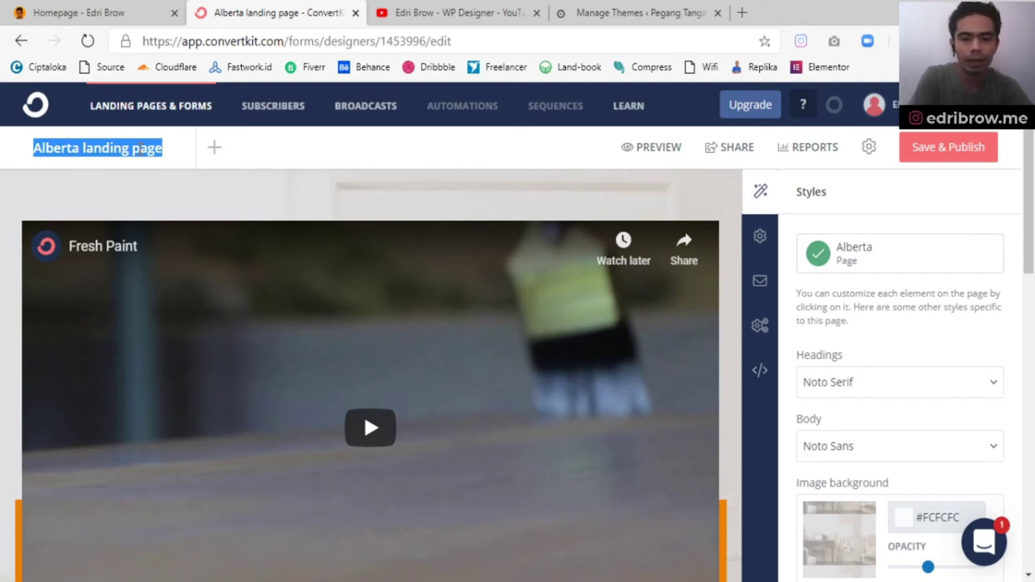
pyautogui.write('Free')
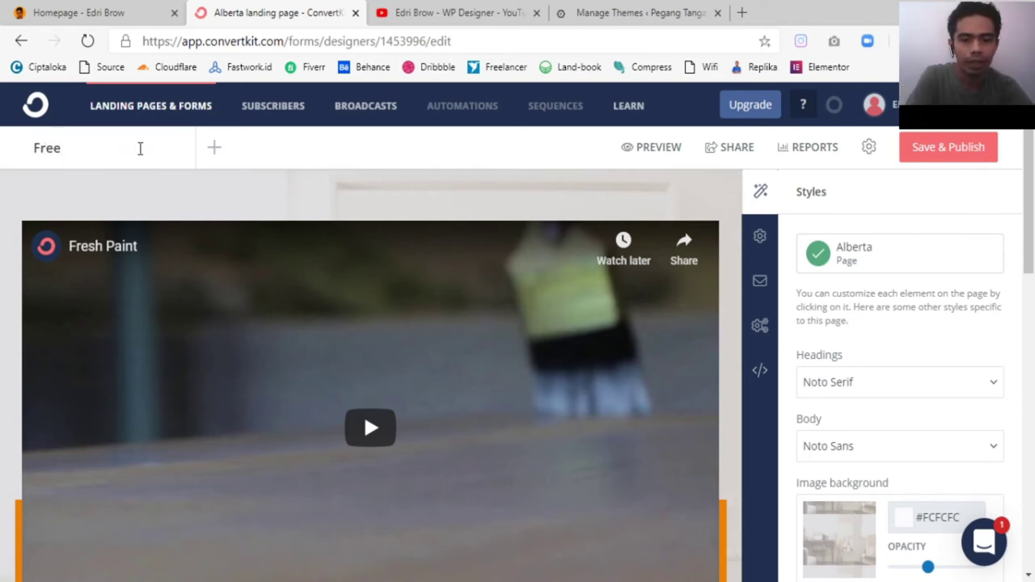
pyautogui.press('BackSpace')
pyautogui.write('Gratis Kursus')
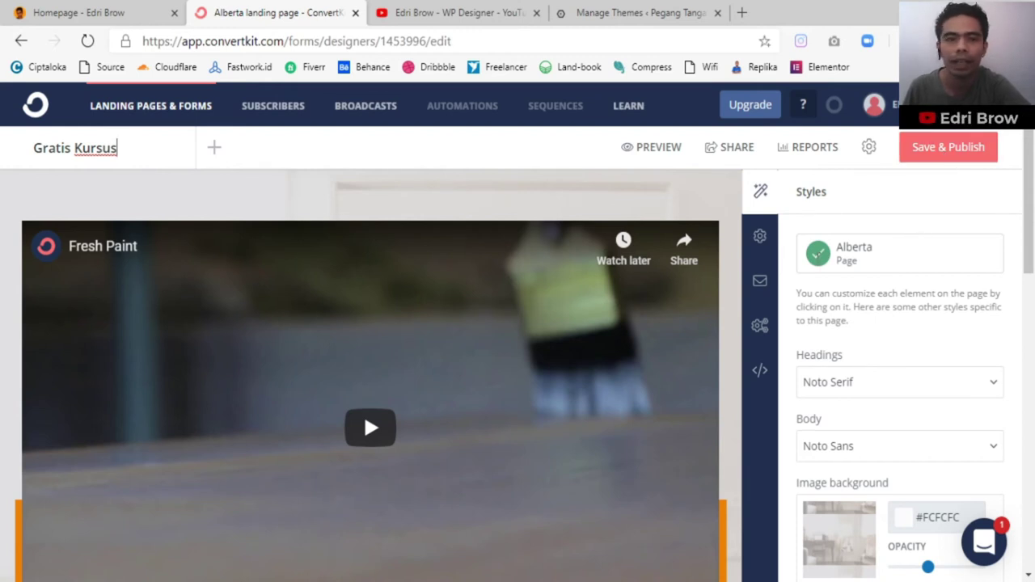
pyautogui.click(555, 185)
# Step: Open the embedded video's settings, then switch to the YouTube channel tab
pyautogui.scroll(-1, 554, 312)
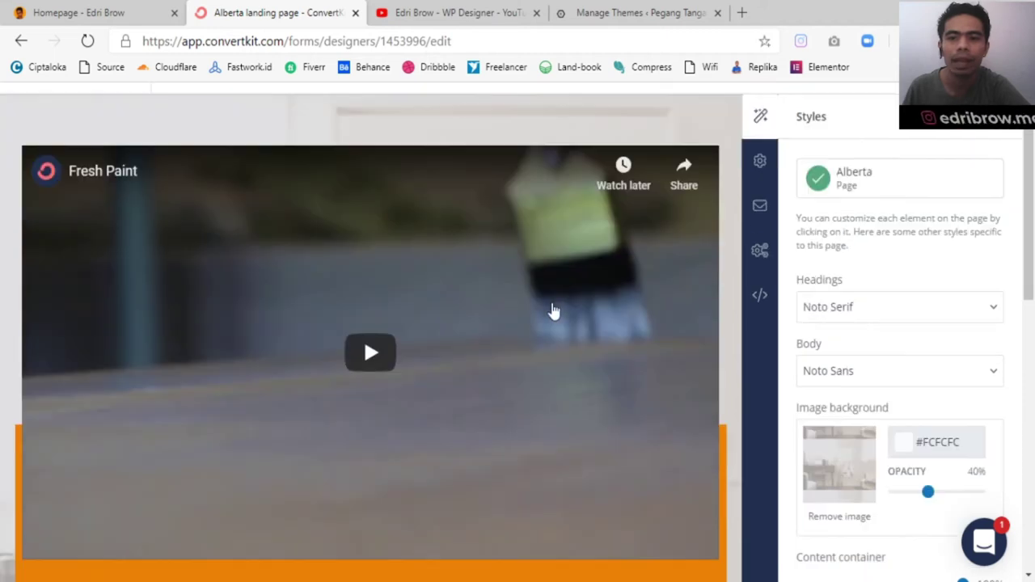
pyautogui.click(554, 311)
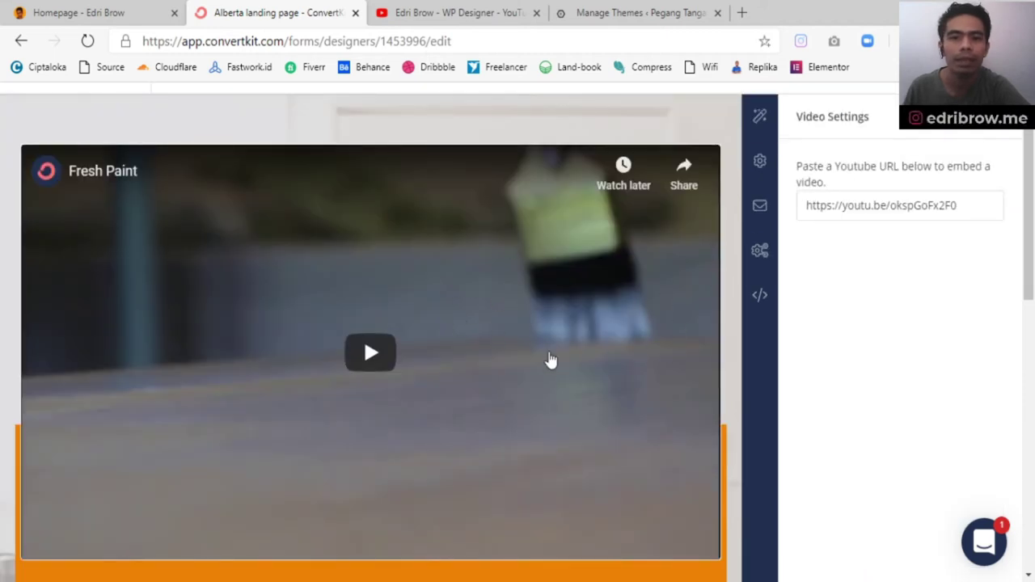
pyautogui.scroll(1, 518, 356)
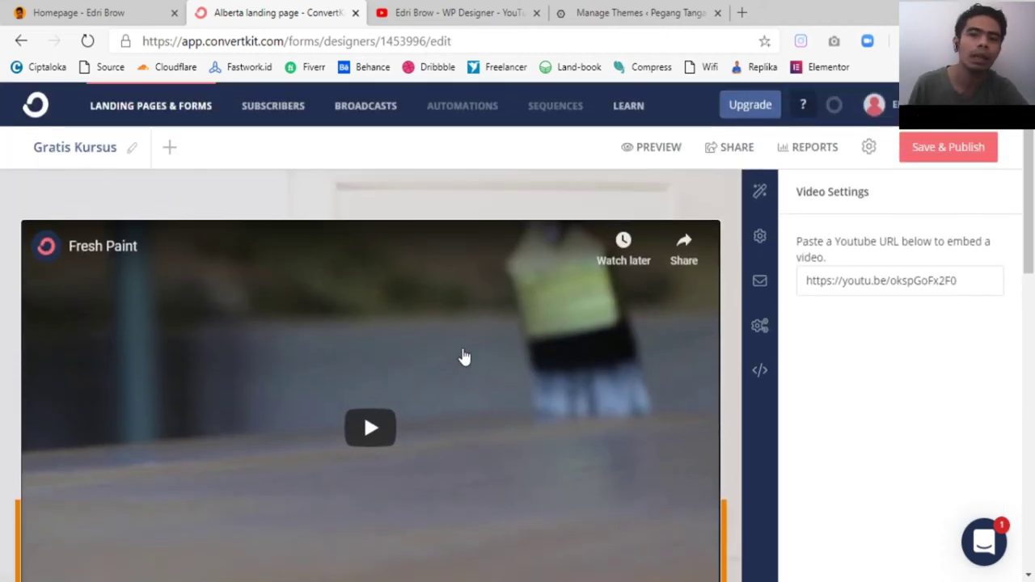
pyautogui.click(489, 9)
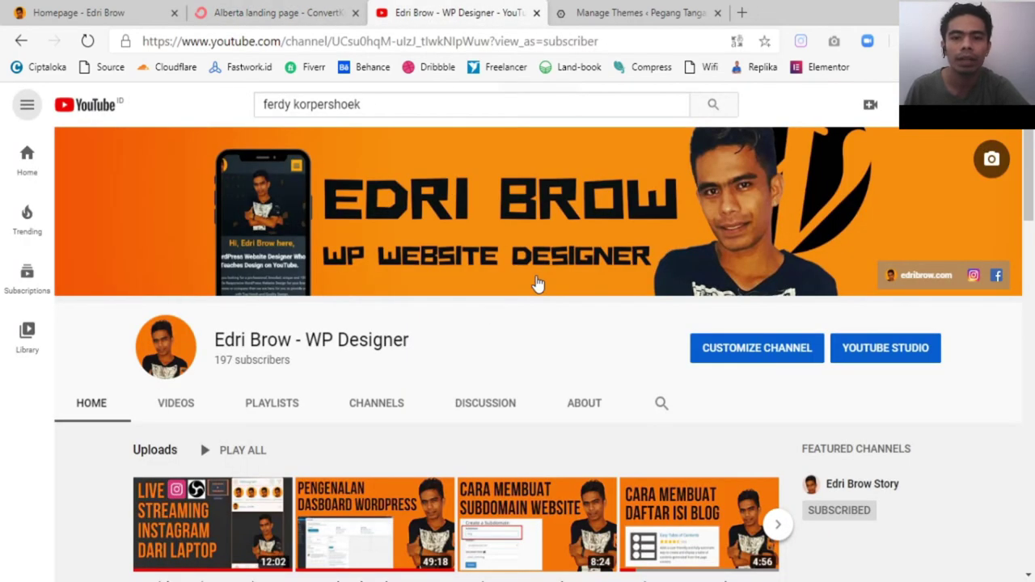
# Step: Browse the channel's full video list and open the '#1 Web Inspiration' live-stream video
pyautogui.scroll(-2, 538, 282)
pyautogui.click(279, 12)
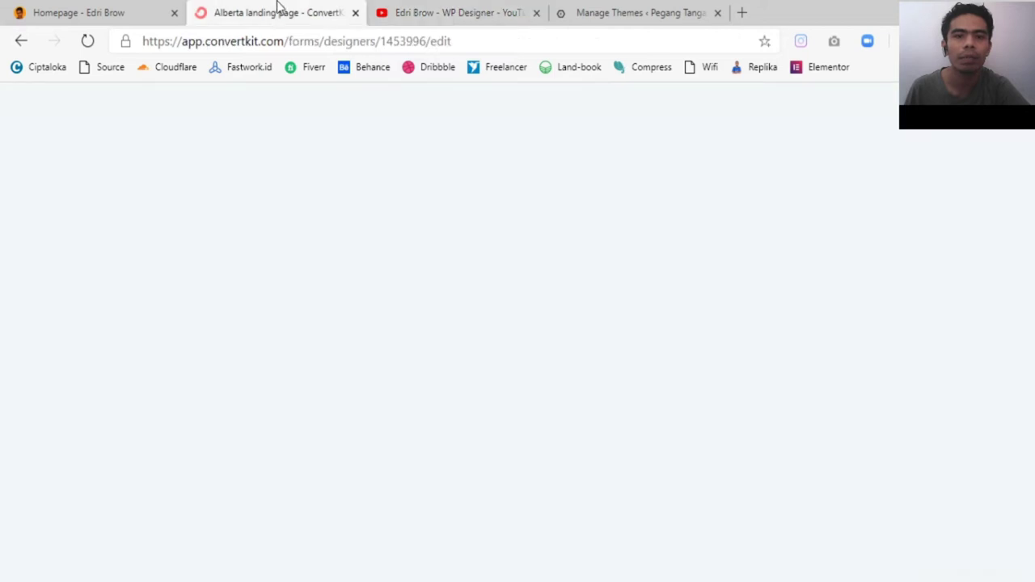
pyautogui.click(446, 9)
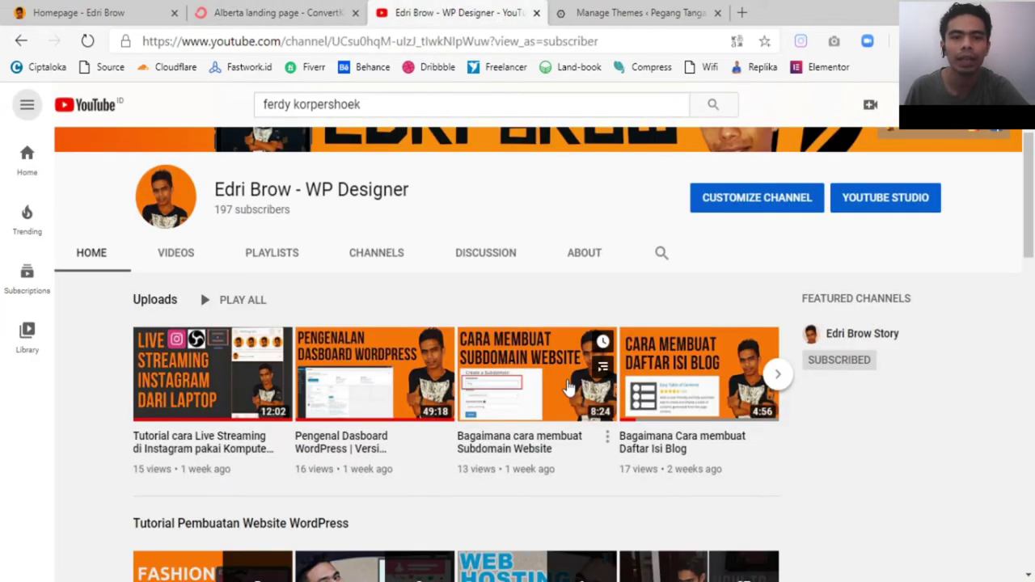
pyautogui.scroll(-2, 569, 386)
pyautogui.scroll(-2, 524, 404)
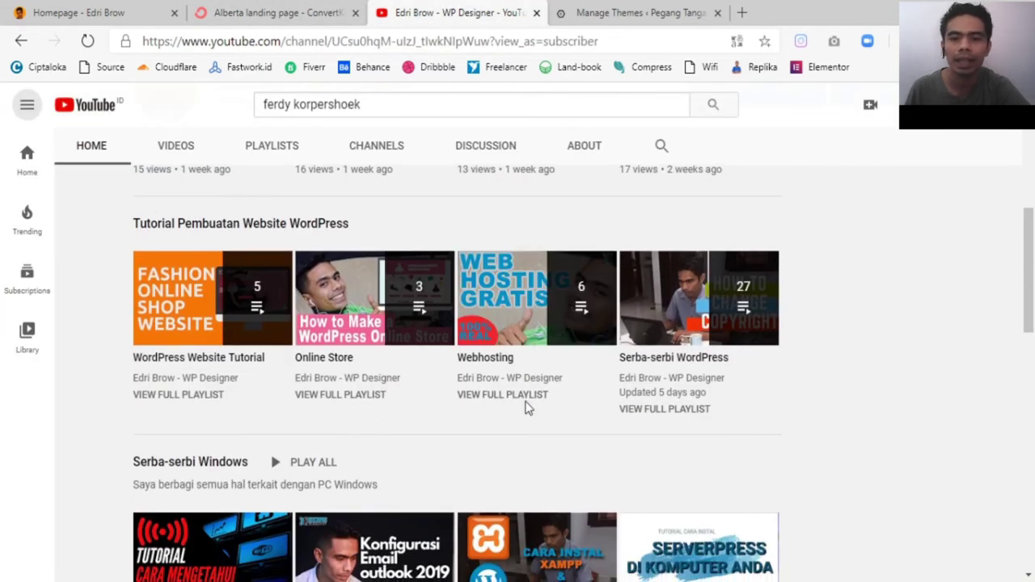
pyautogui.scroll(-2, 526, 407)
pyautogui.scroll(5, 526, 409)
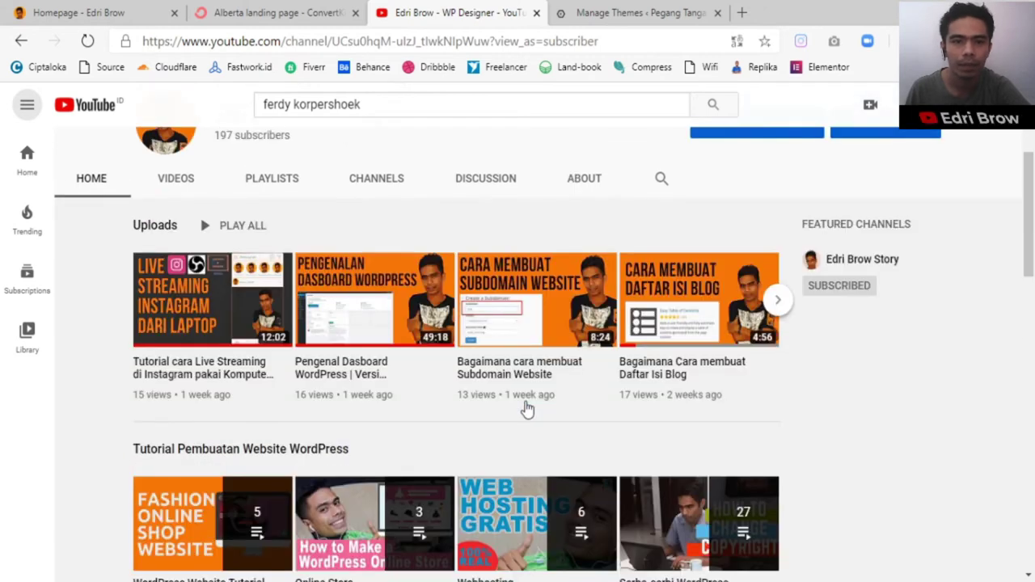
pyautogui.click(194, 255)
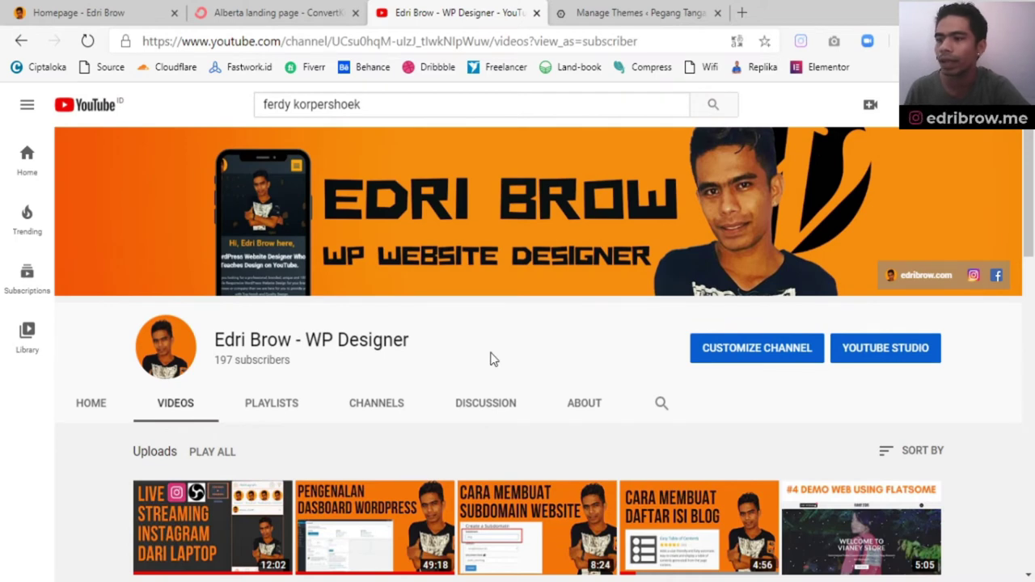
pyautogui.scroll(-3, 493, 359)
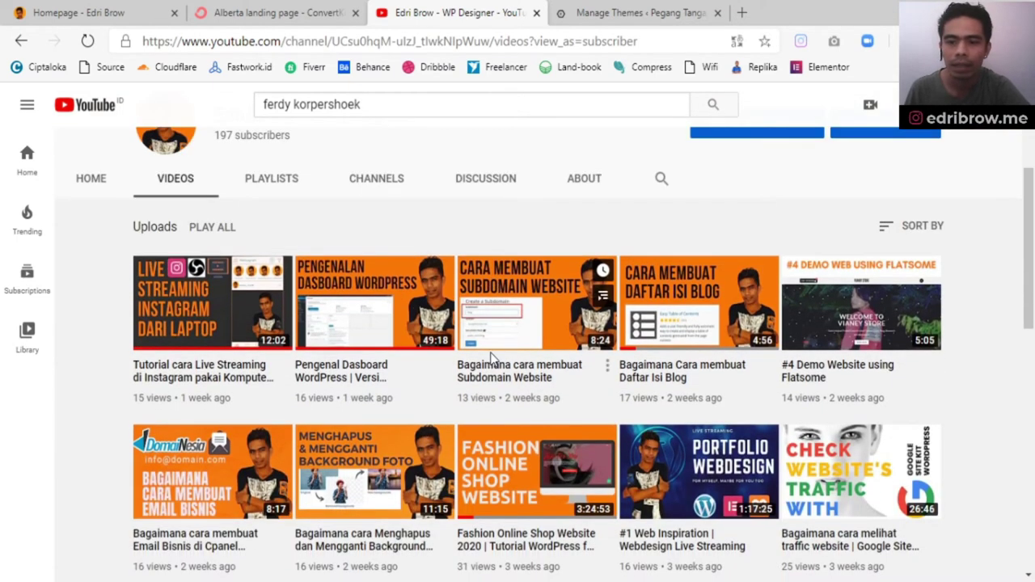
pyautogui.scroll(-1, 492, 358)
pyautogui.scroll(-1, 492, 358)
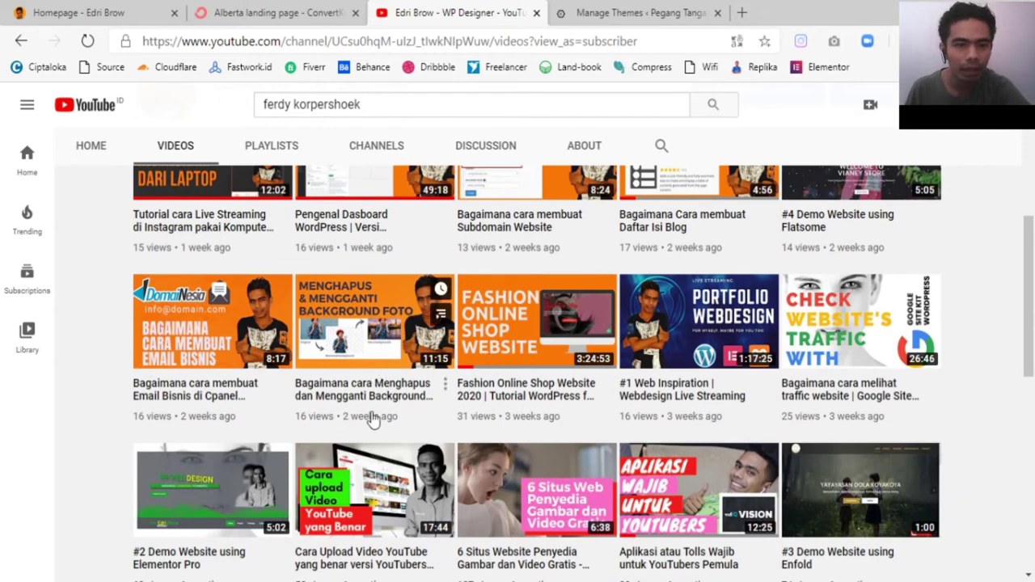
pyautogui.scroll(-2, 372, 419)
pyautogui.scroll(2, 372, 419)
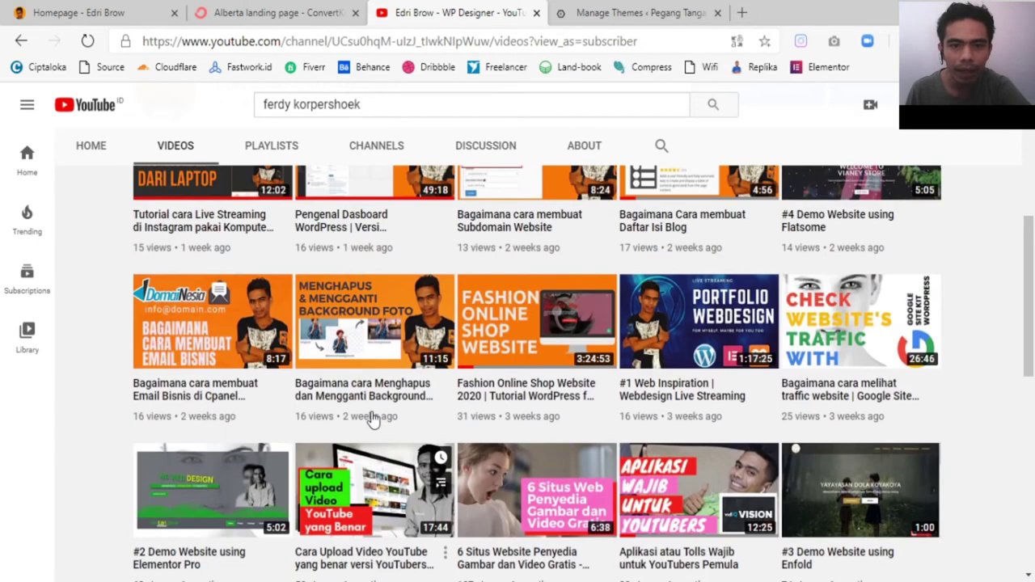
pyautogui.scroll(-1, 525, 390)
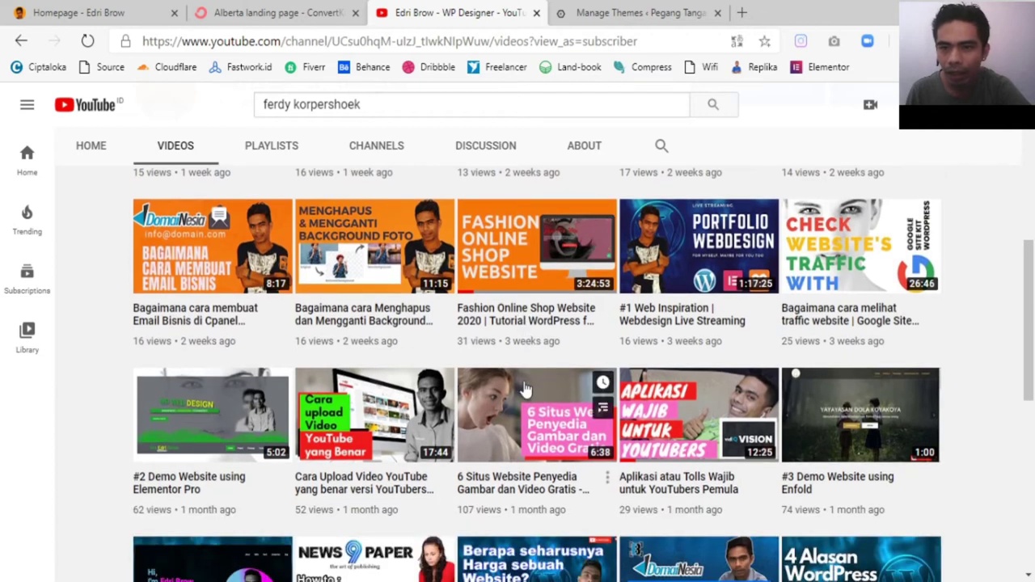
pyautogui.click(683, 320)
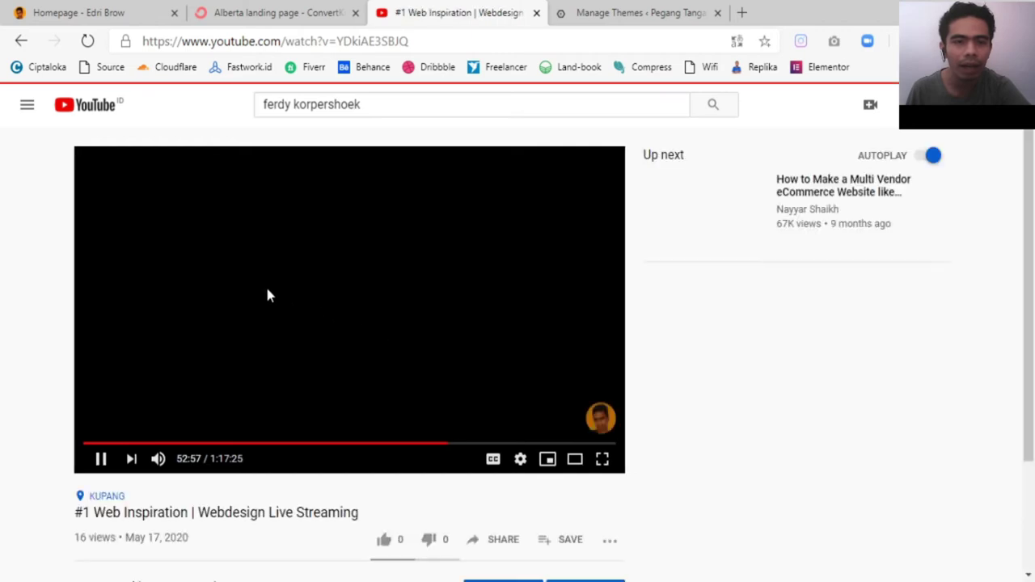
# Step: Pause the video and copy its youtu.be share link from the Share dialog
pyautogui.click(269, 296)
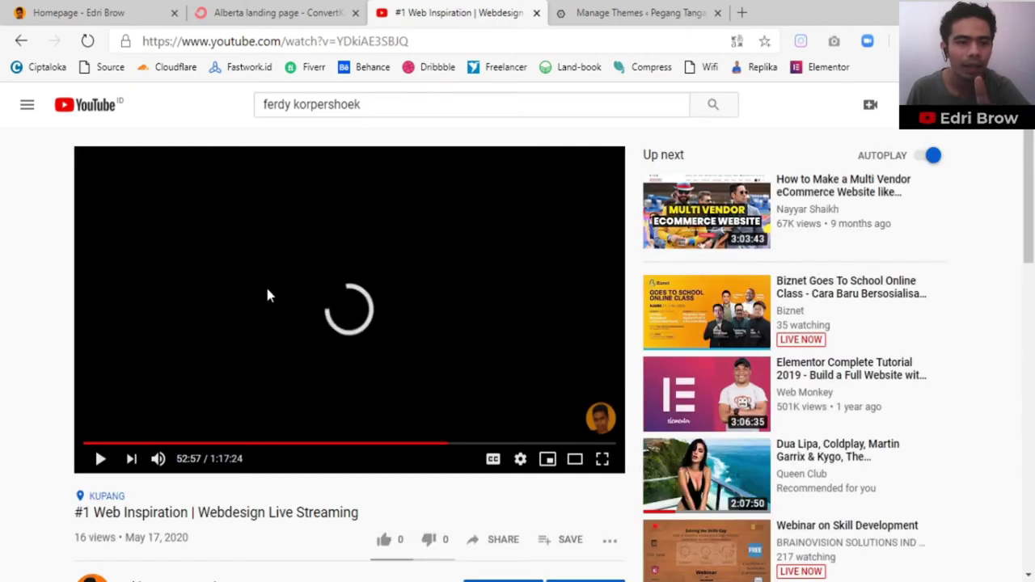
pyautogui.scroll(-1, 358, 213)
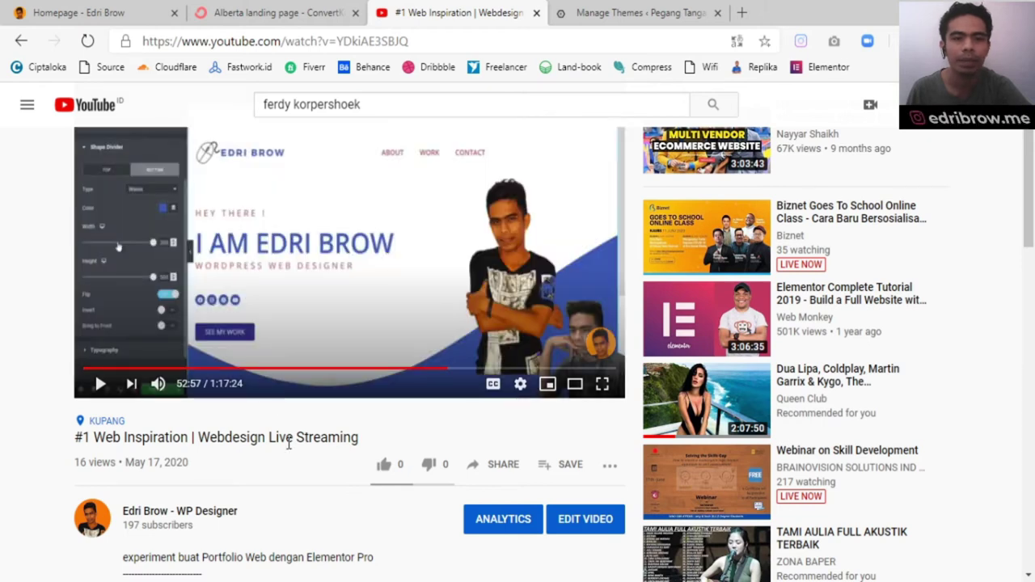
pyautogui.click(481, 463)
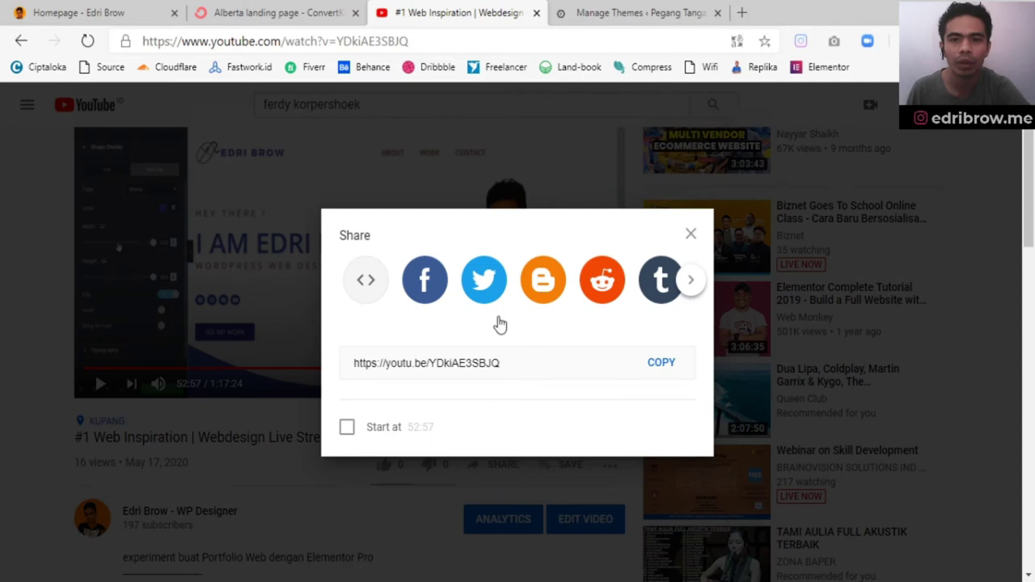
pyautogui.click(663, 363)
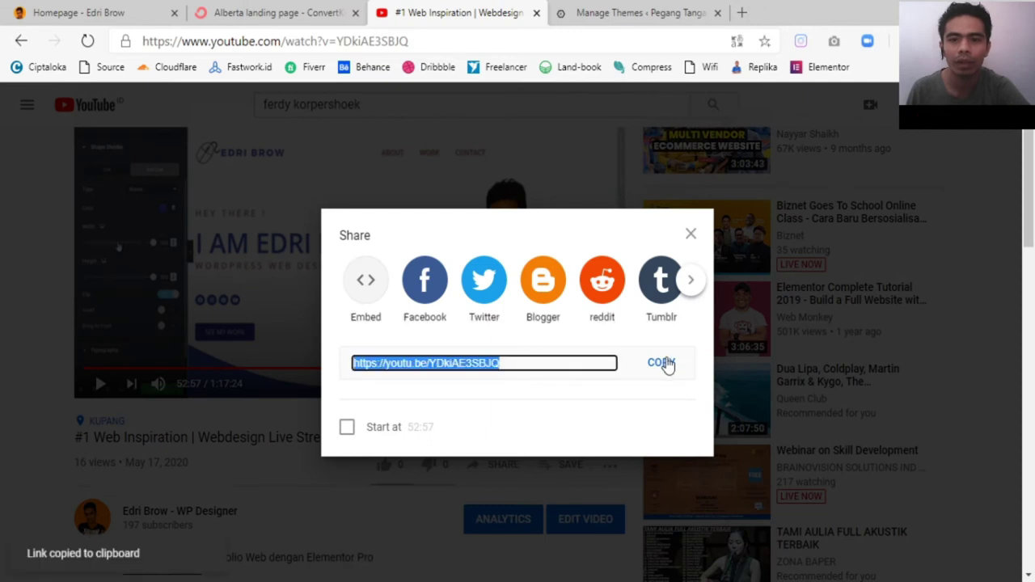
pyautogui.click(690, 237)
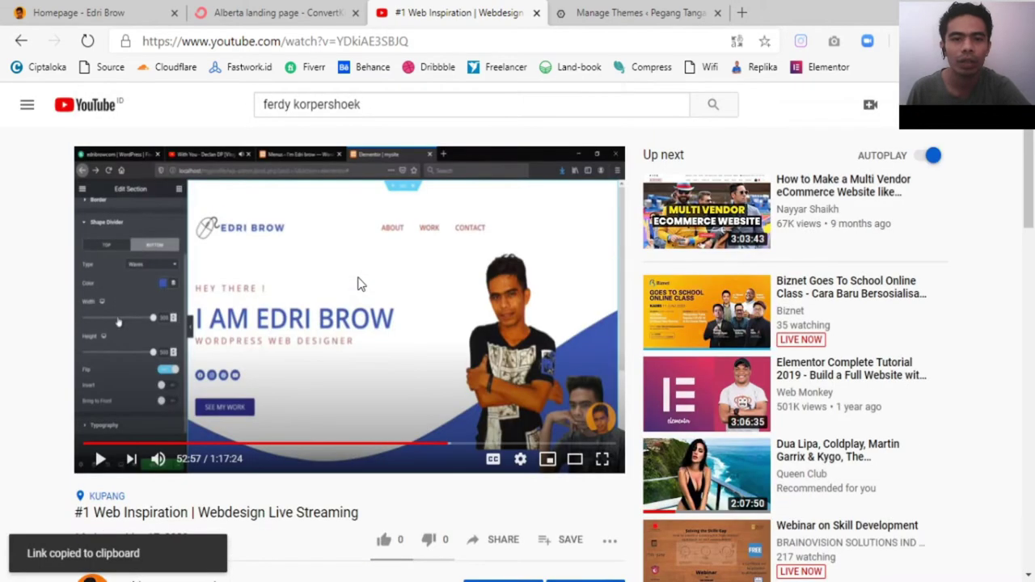
pyautogui.scroll(-1, 290, 433)
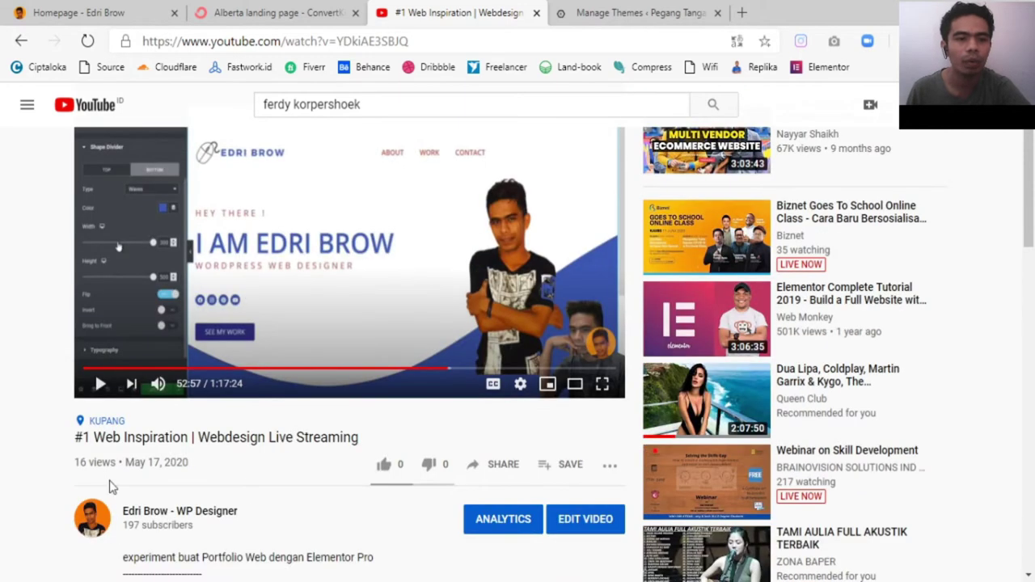
pyautogui.scroll(1, 263, 431)
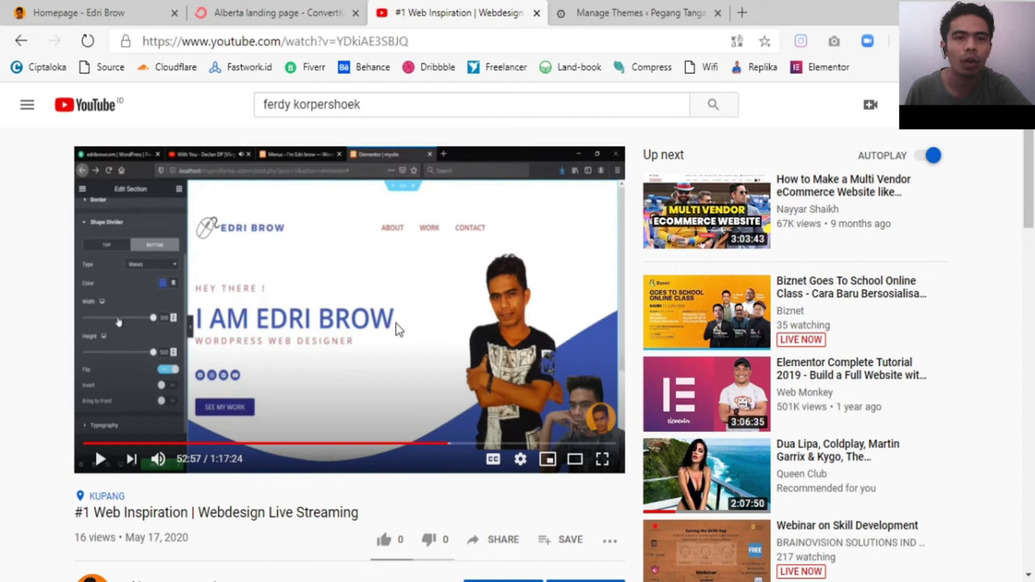
pyautogui.click(497, 542)
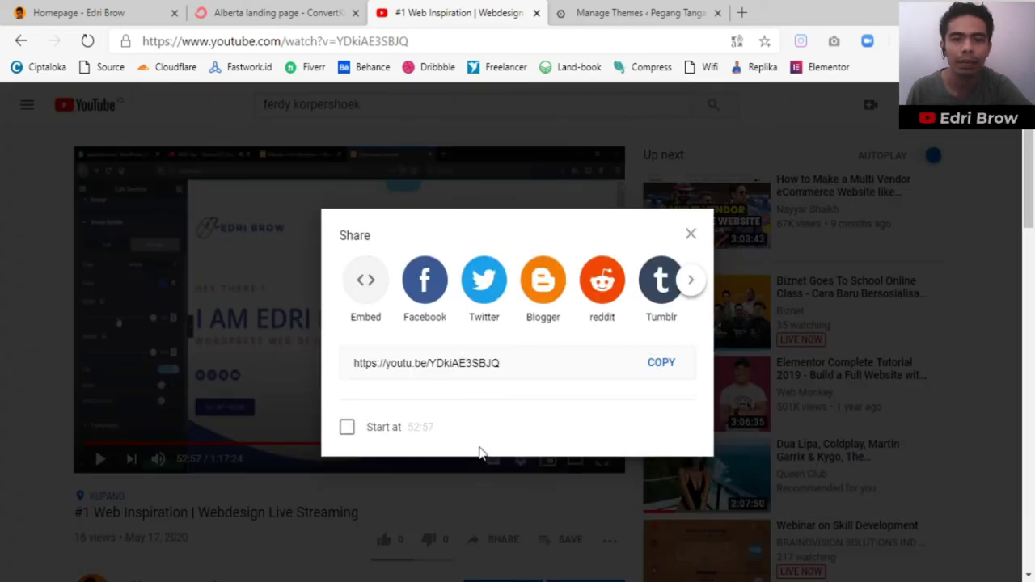
pyautogui.click(655, 370)
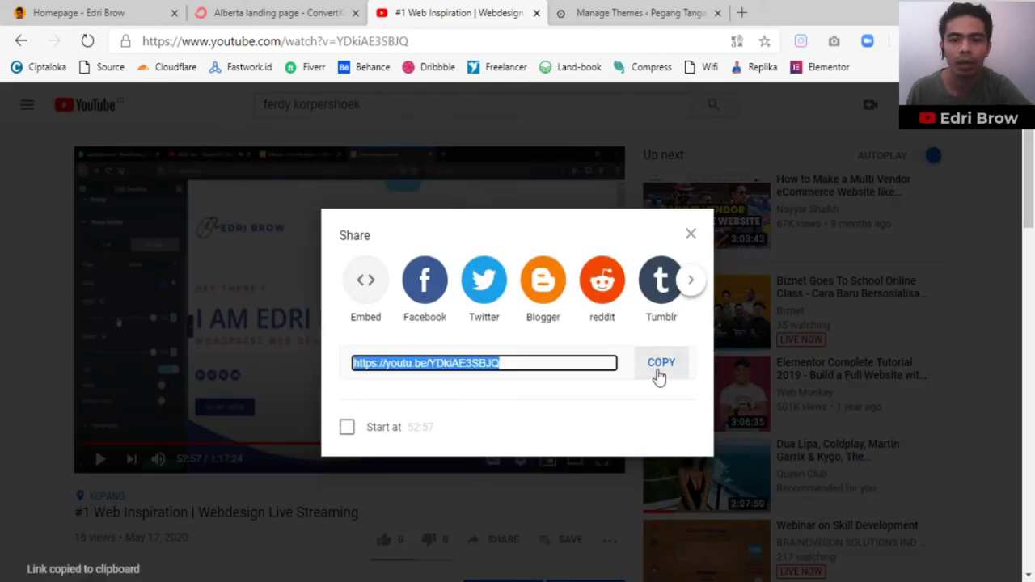
pyautogui.click(690, 235)
# Step: Replace the Video Settings YouTube URL with the copied youtu.be link
pyautogui.click(300, 16)
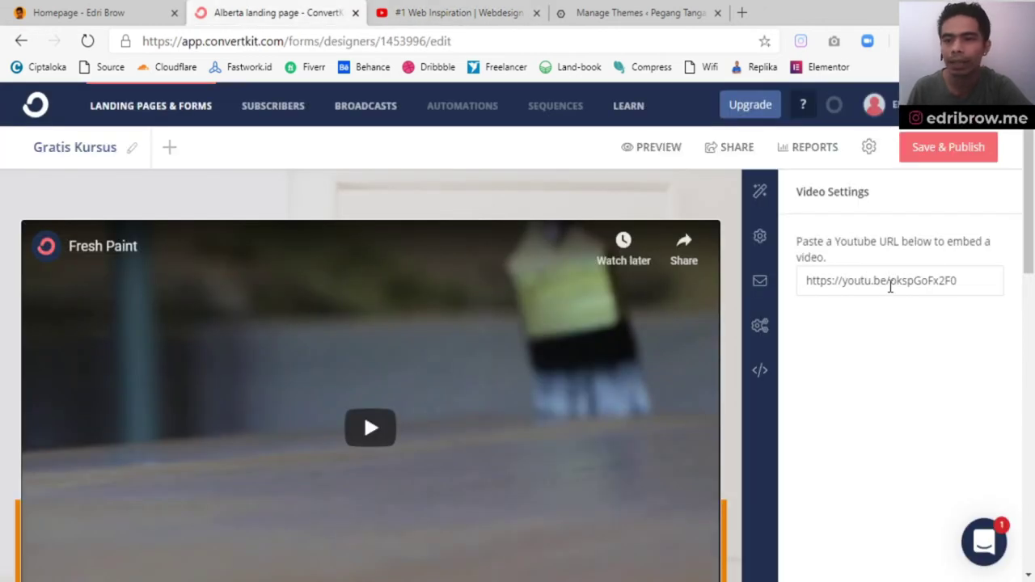
pyautogui.tripleClick(890, 283)
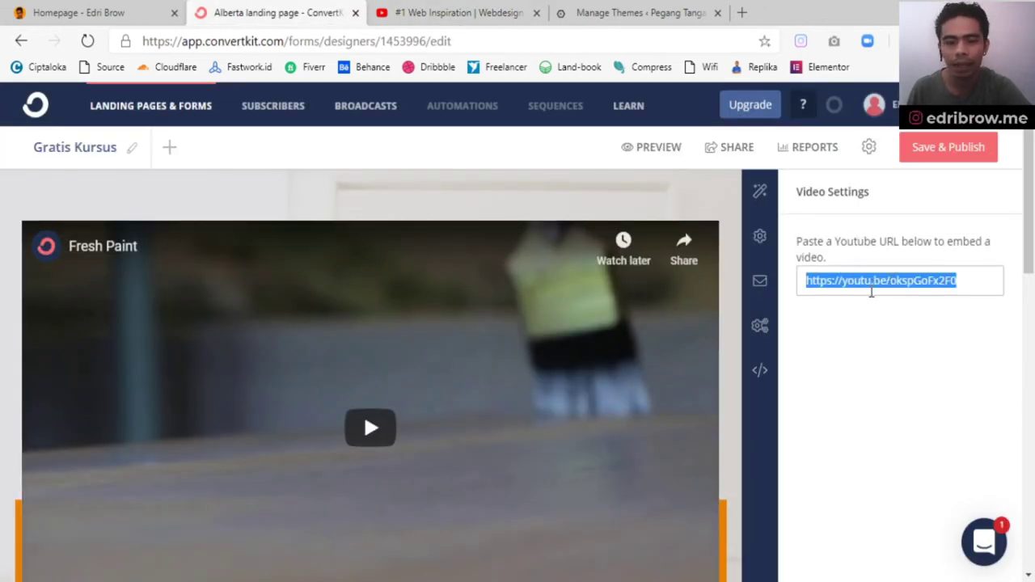
pyautogui.hotkey('ctrl', 'v')
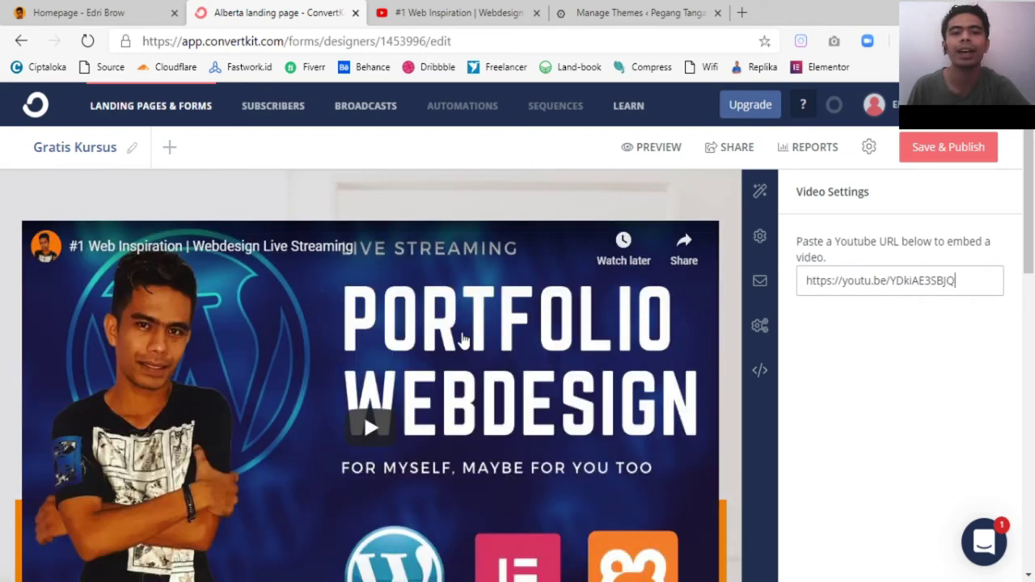
# Step: Scroll down to the orange section and select its paragraph text
pyautogui.scroll(-1, 464, 340)
pyautogui.scroll(1, 463, 340)
pyautogui.scroll(-2, 463, 340)
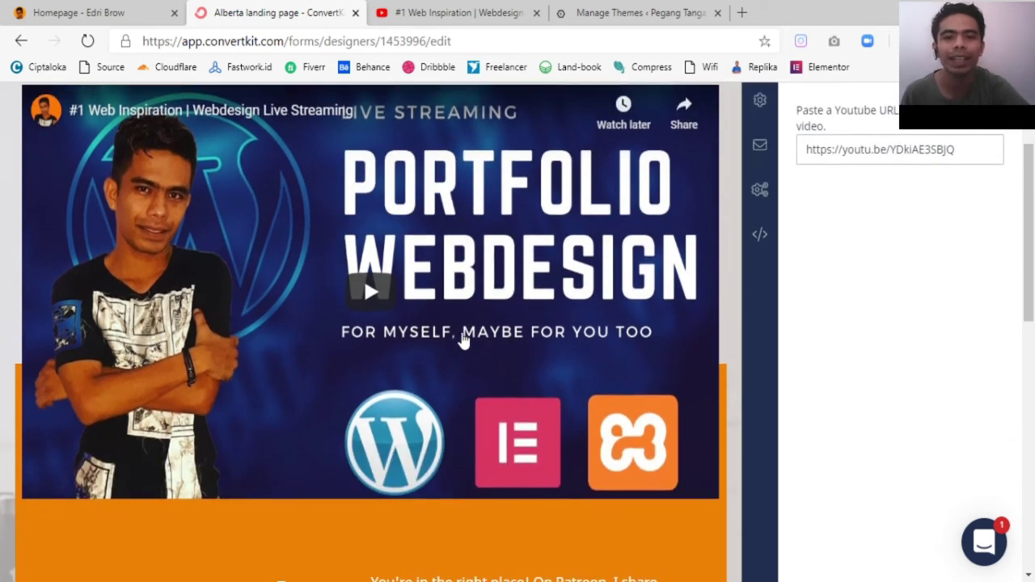
pyautogui.scroll(2, 461, 340)
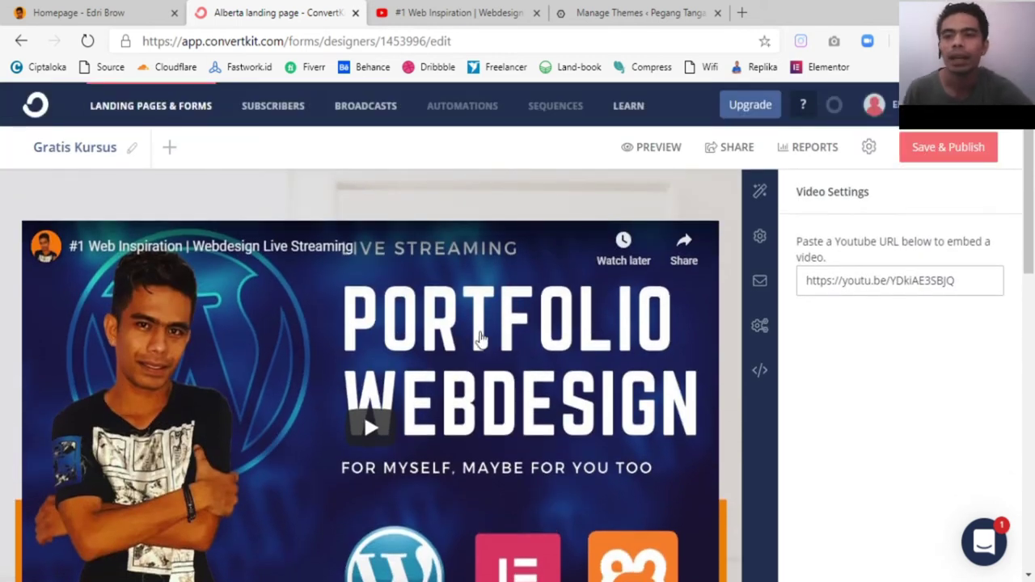
pyautogui.scroll(-2, 654, 319)
pyautogui.scroll(-2, 653, 319)
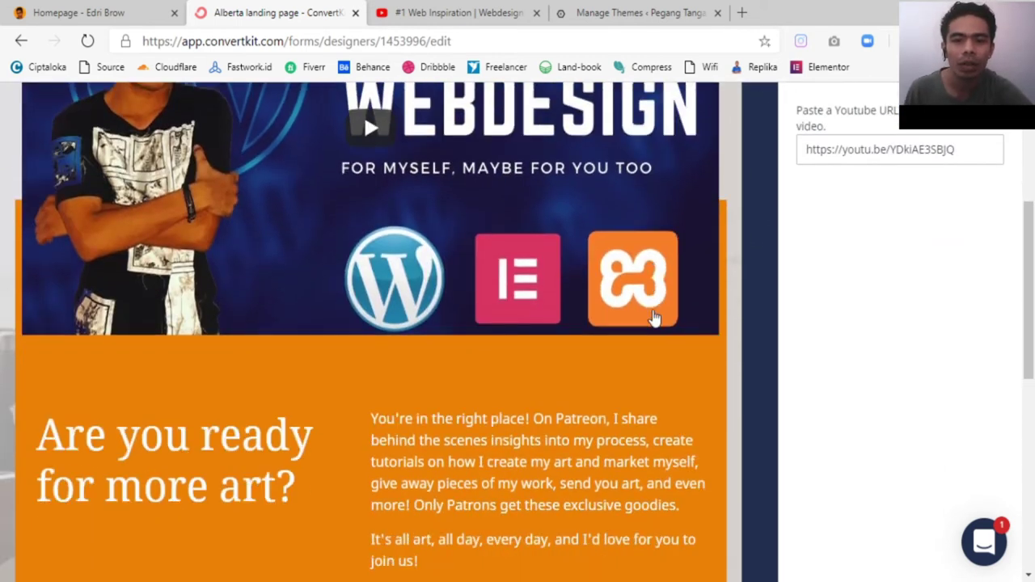
pyautogui.scroll(-2, 607, 315)
pyautogui.scroll(1, 562, 311)
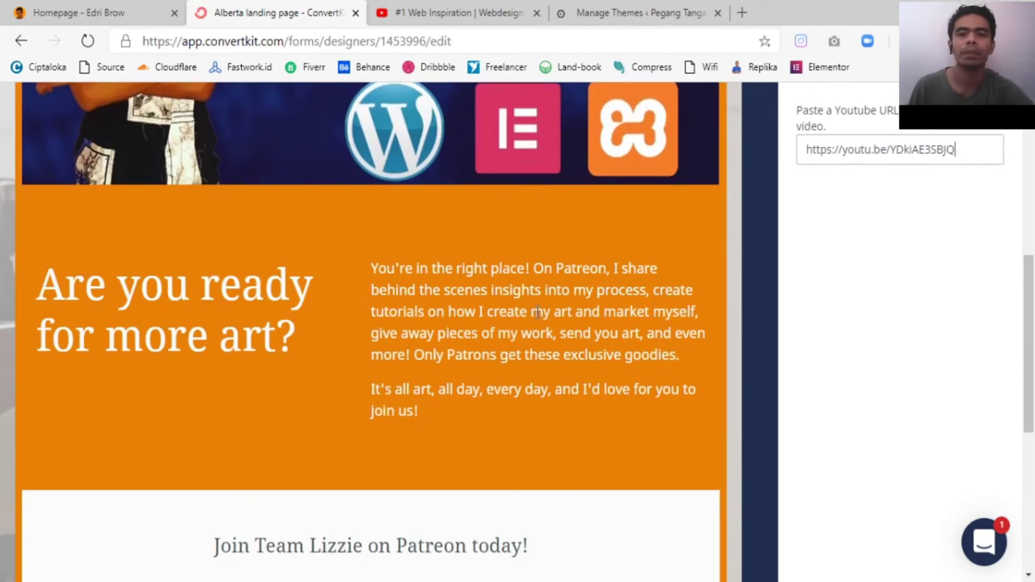
pyautogui.click(538, 313)
pyautogui.scroll(2, 444, 340)
pyautogui.scroll(-2, 444, 340)
pyautogui.scroll(2, 485, 356)
pyautogui.scroll(-2, 531, 377)
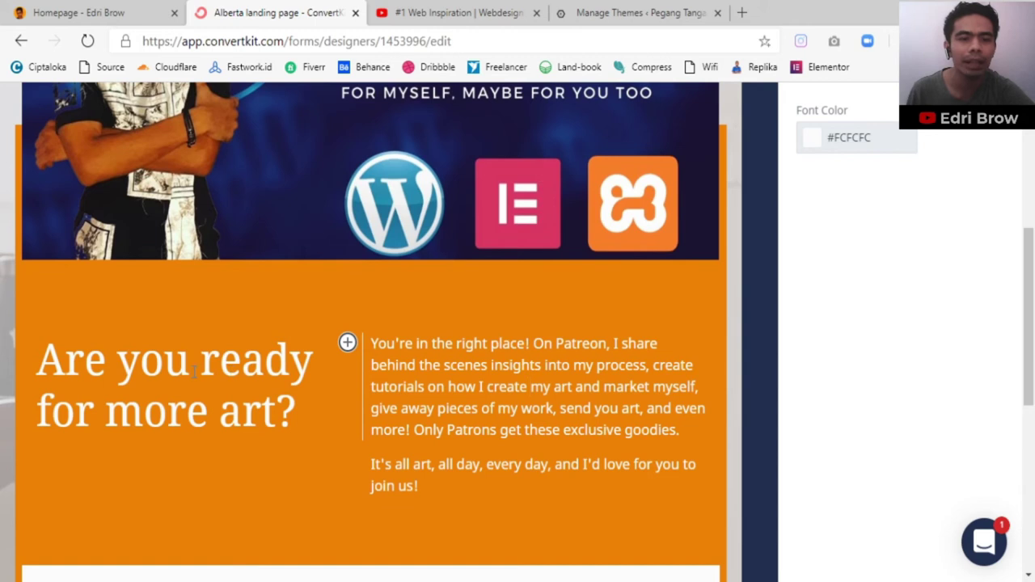
# Step: Overwrite the 'Are you ready for more art?' headline with 'Apakah Anda siap untuk mengikuti'
pyautogui.click(193, 364)
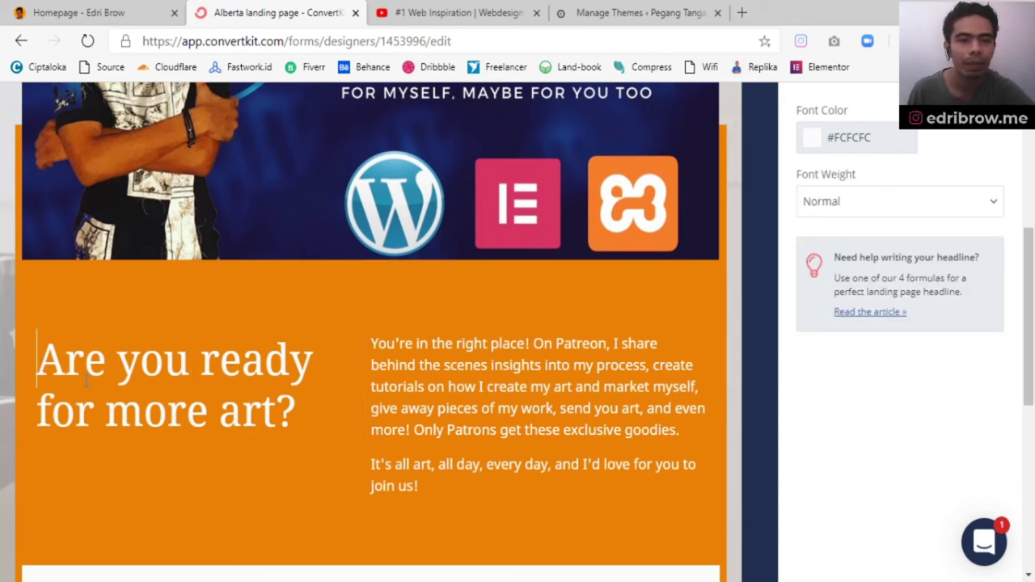
pyautogui.moveTo(37, 360); pyautogui.dragTo(298, 421)
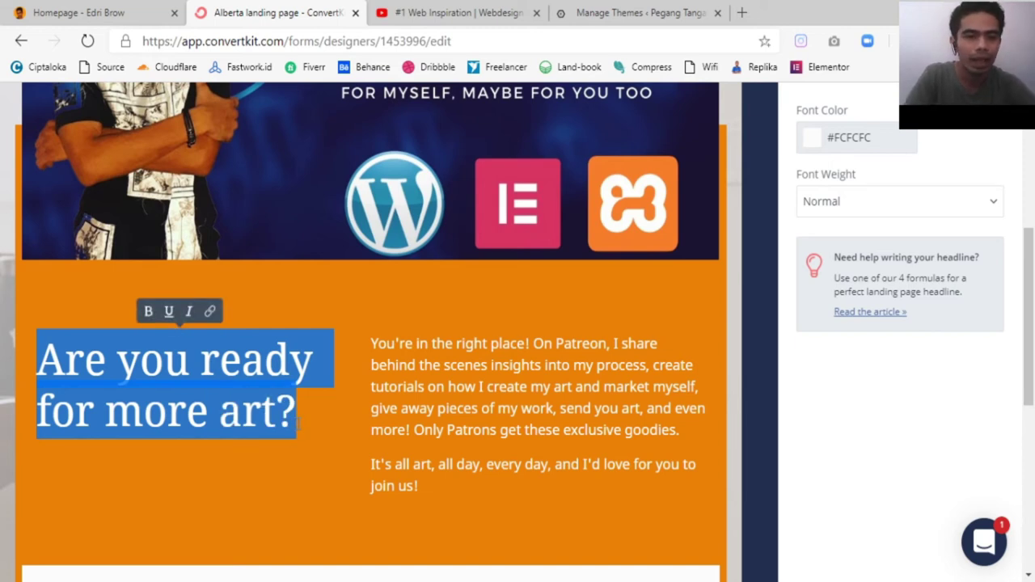
pyautogui.write('apakah')
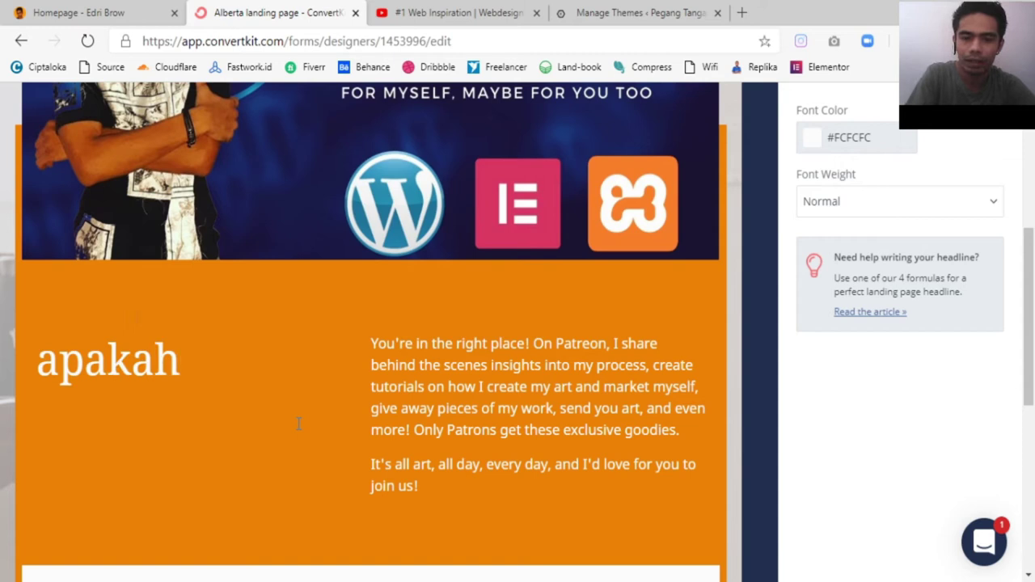
pyautogui.press('Home')
pyautogui.press('Delete')
pyautogui.write('A')
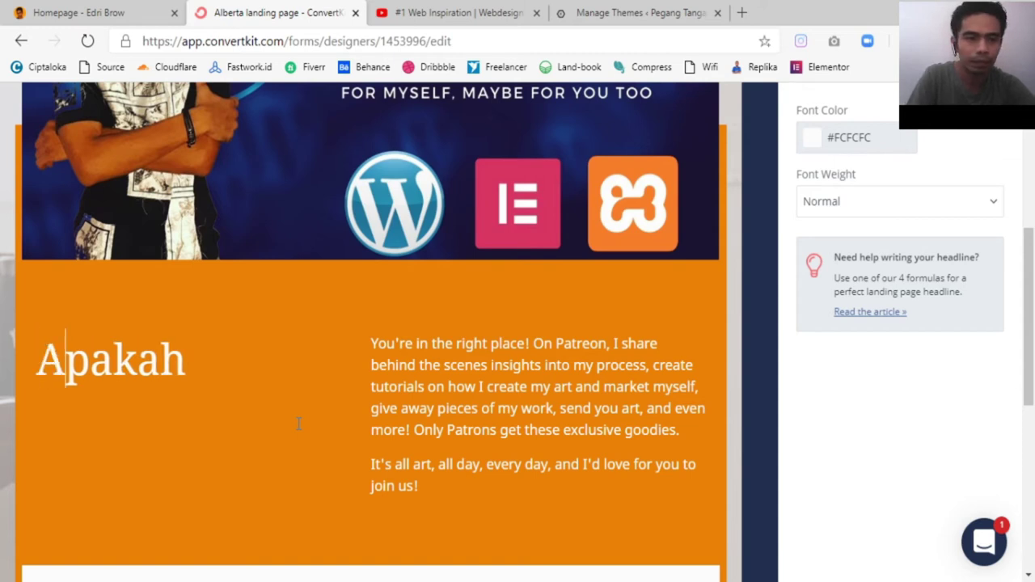
pyautogui.press('End')
pyautogui.write('A')
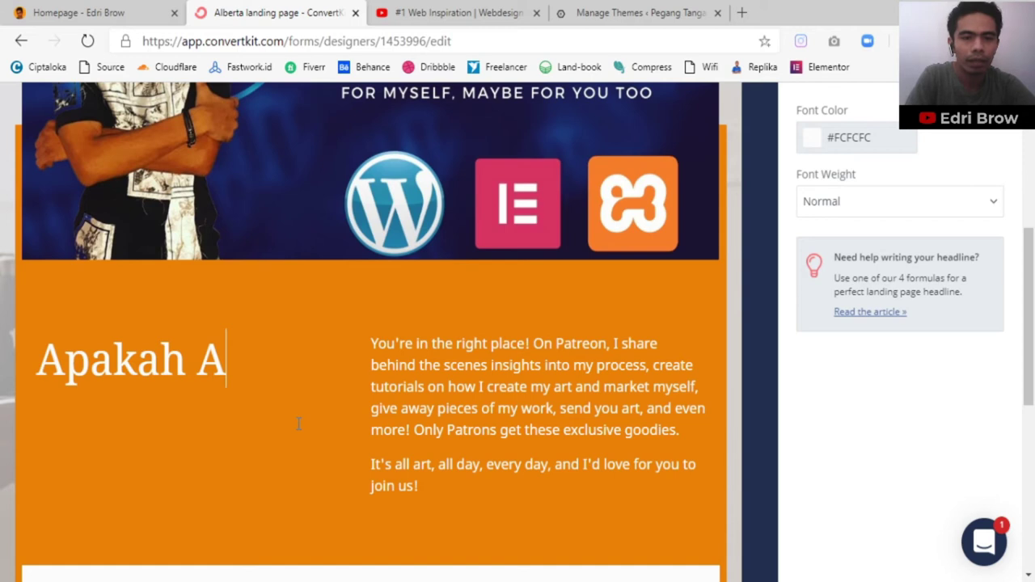
pyautogui.write('nda siap untuk mengikuti')
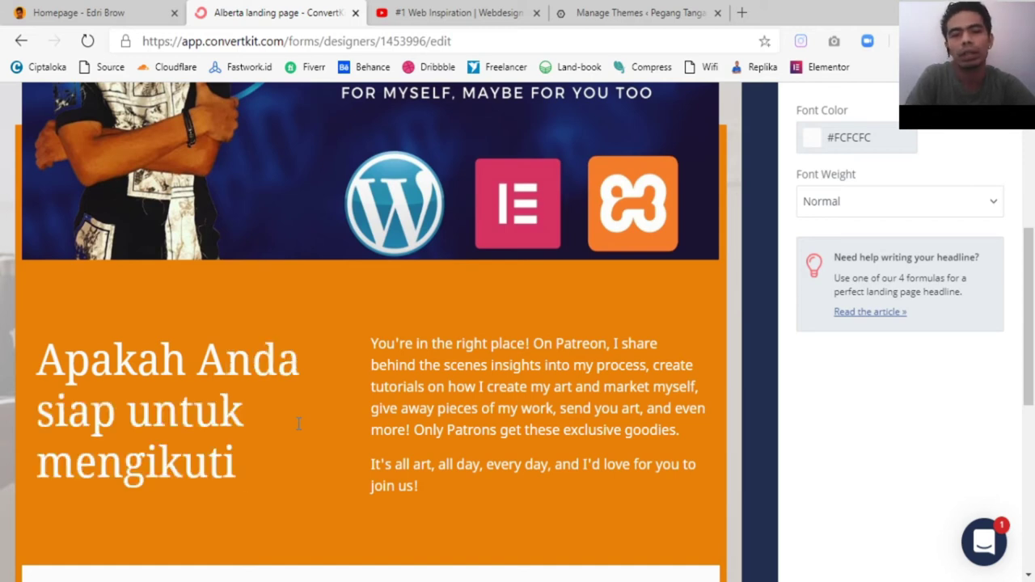
pyautogui.hotkey('ctrl', 'a')
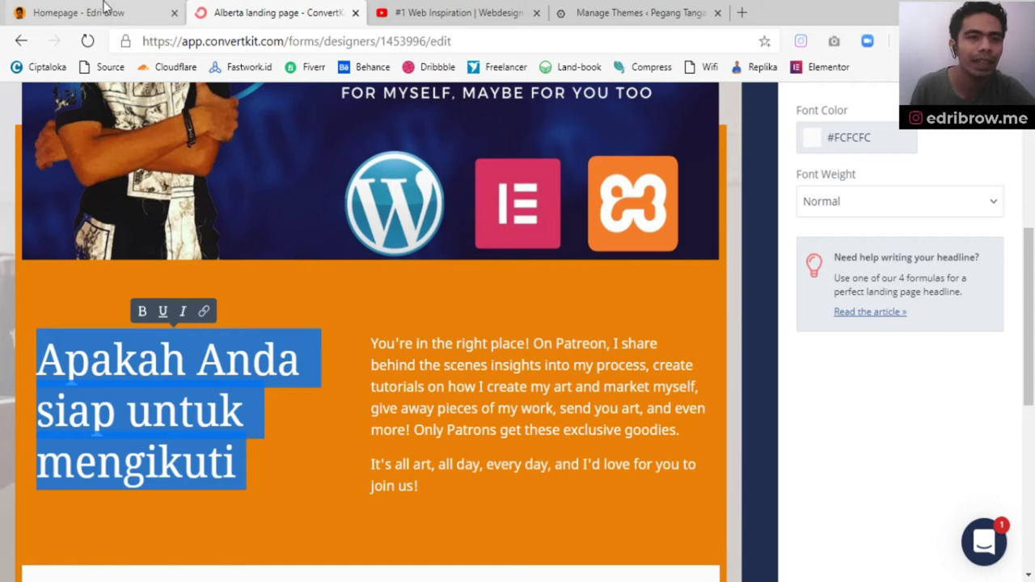
# Step: Copy 'TIDAK HARUS CODING' from the top of the edribrow.com homepage
pyautogui.click(107, 11)
pyautogui.scroll(3, 286, 298)
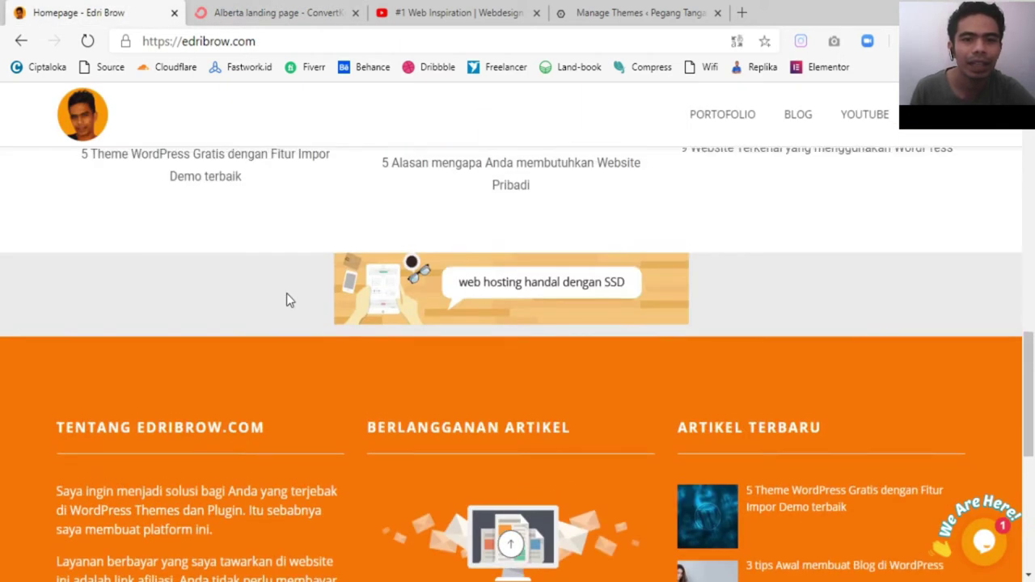
pyautogui.scroll(3, 287, 298)
pyautogui.scroll(3, 286, 297)
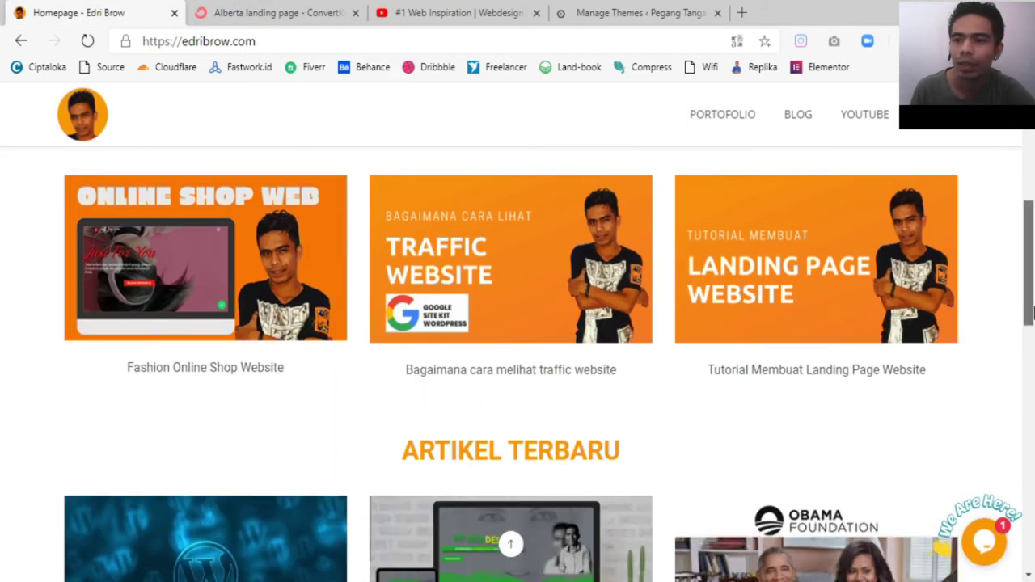
pyautogui.scroll(5, 1015, 321)
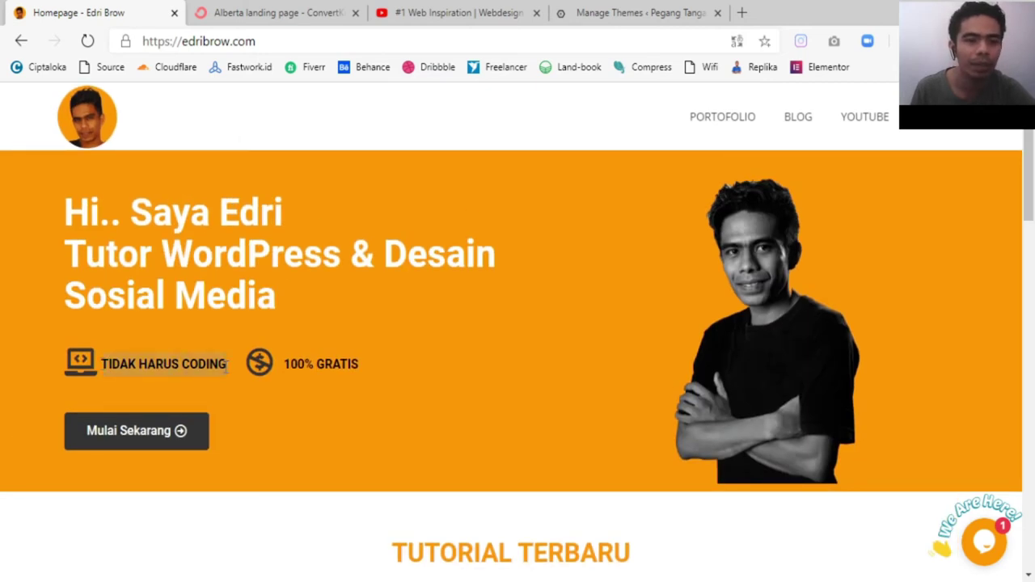
pyautogui.click(289, 12)
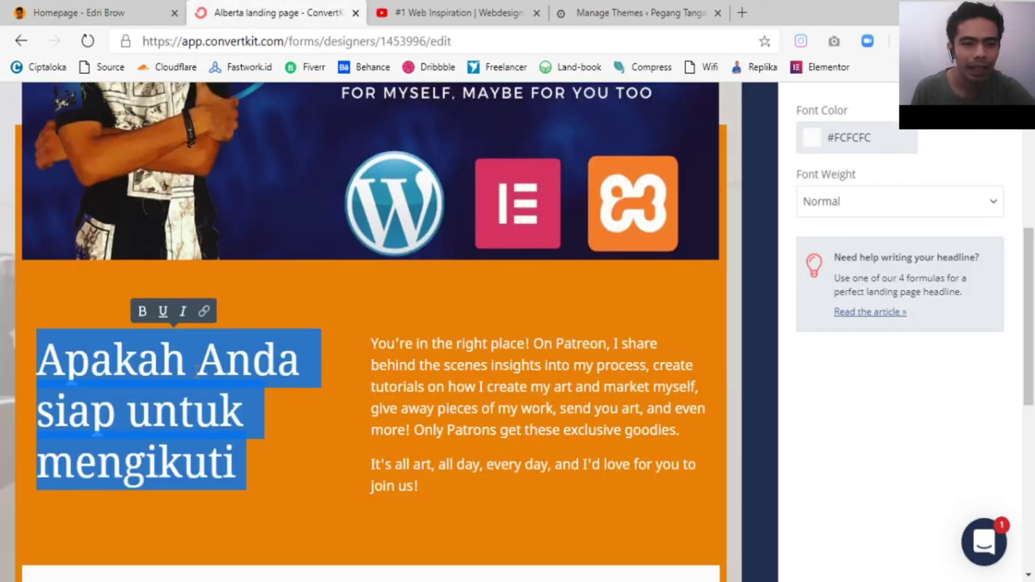
# Step: Paste 'TIDAK HARUS CODING' over the headline and append ', kamu bisa buat web'
pyautogui.write('TIDAK HARUS CODING')
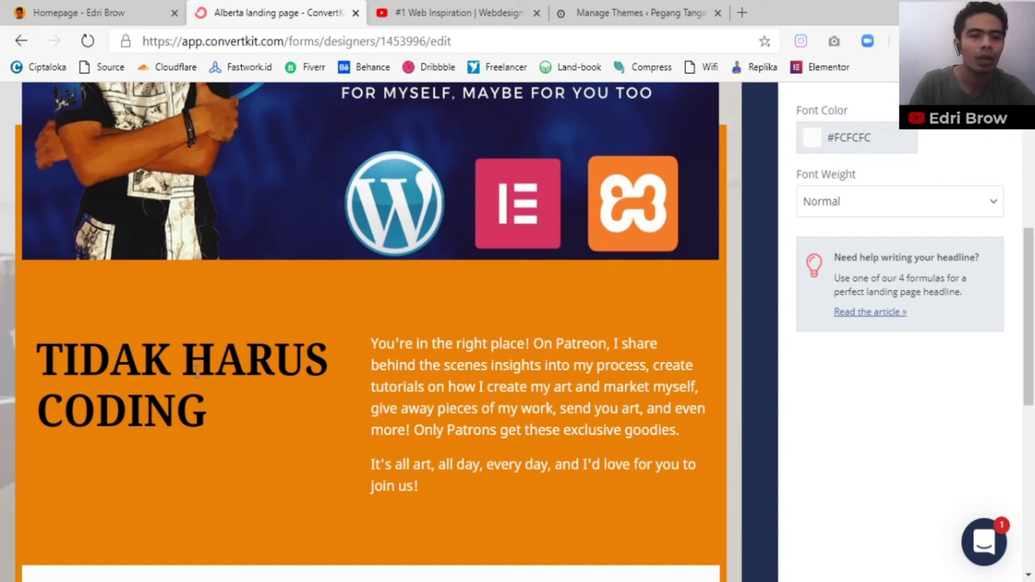
pyautogui.write(', ')
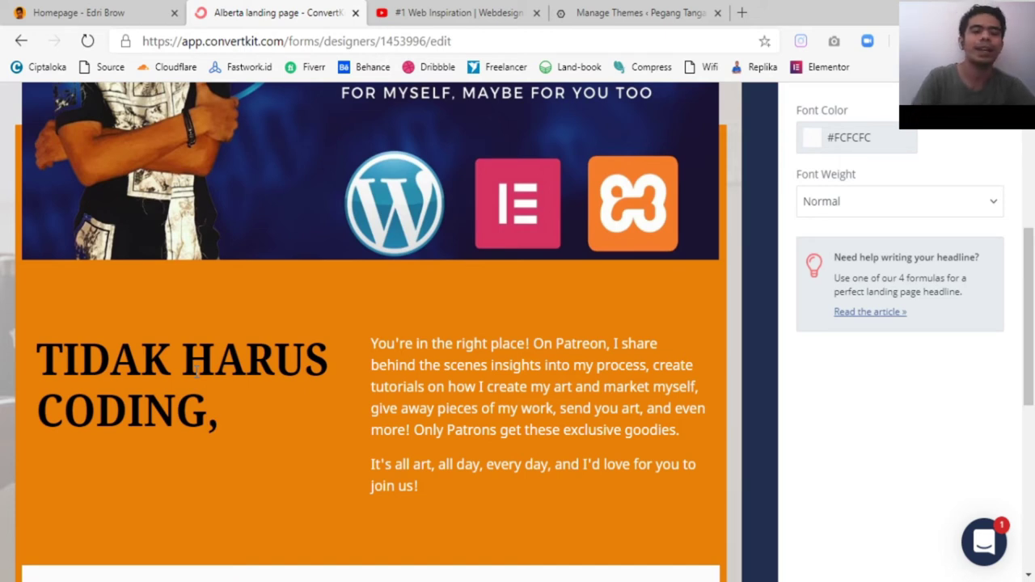
pyautogui.write('kamu bisa buat web')
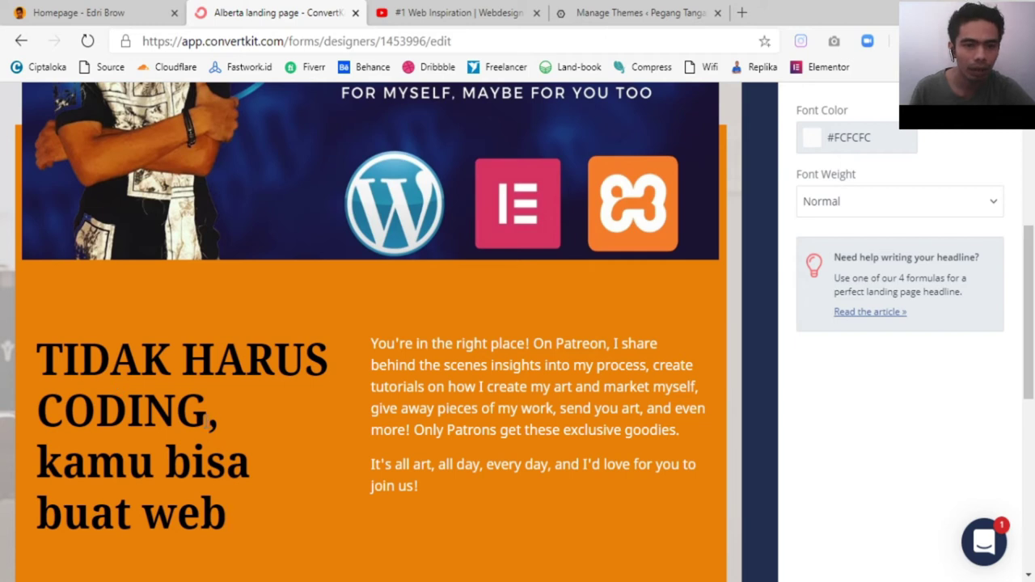
pyautogui.moveTo(208, 413); pyautogui.dragTo(72, 356)
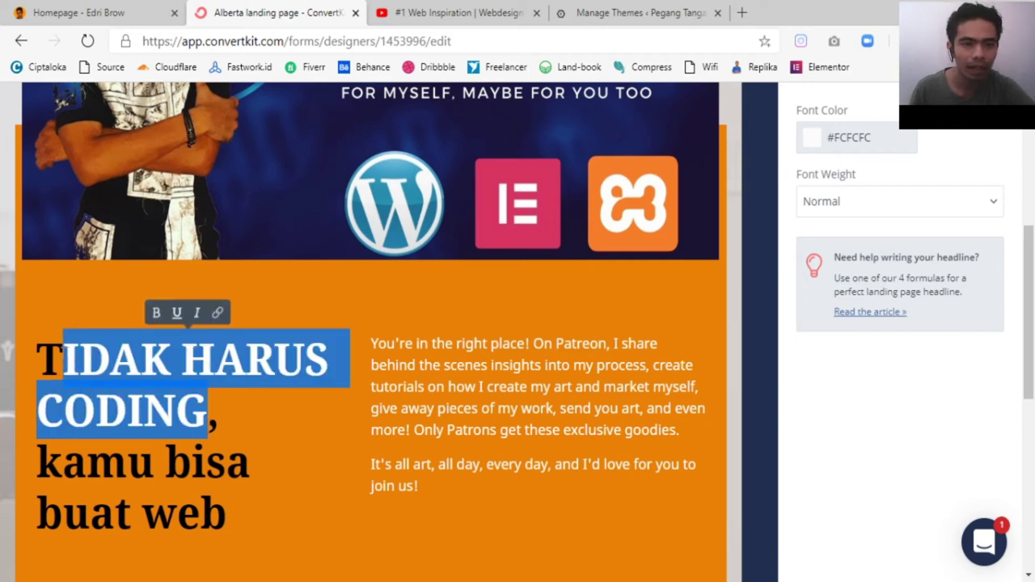
pyautogui.click(281, 420)
pyautogui.scroll(-3, 364, 324)
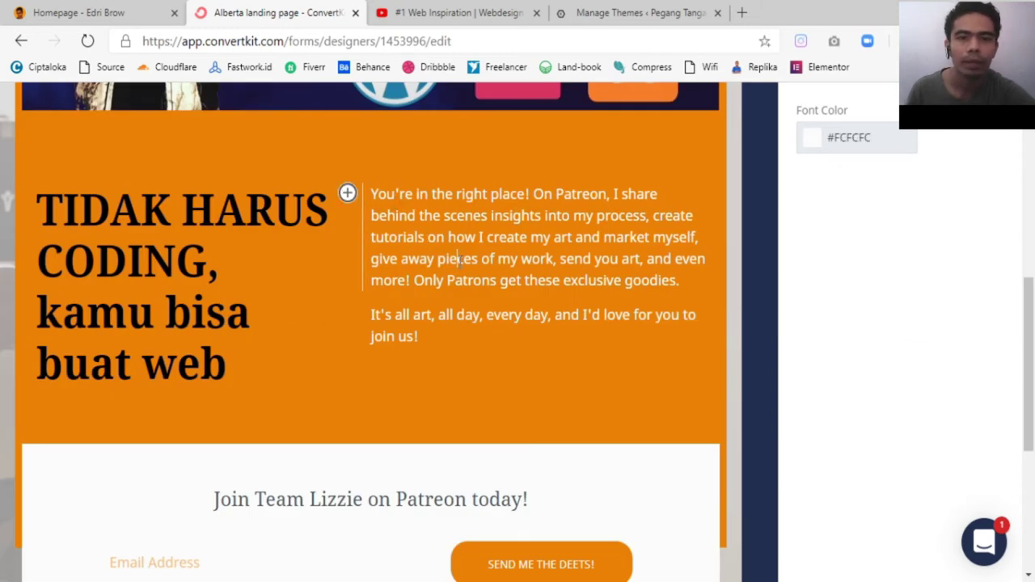
# Step: Overwrite the first paragraph with 'Apakah Anda berfikir bahwa untuk membuat sebuah Website harus paham bahasa pemrograman atau Coding?'
pyautogui.tripleClick(459, 259)
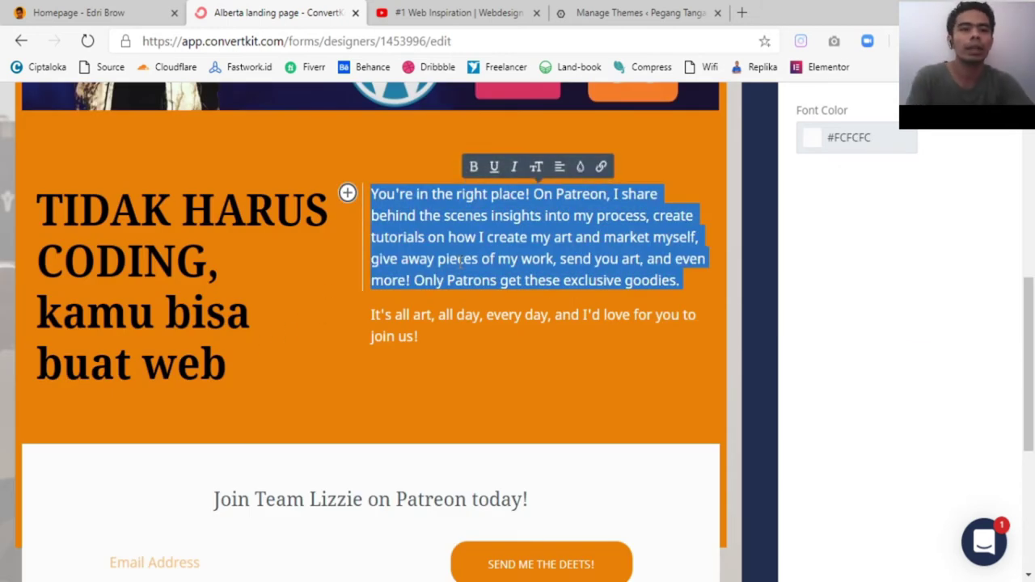
pyautogui.write('Apaka')
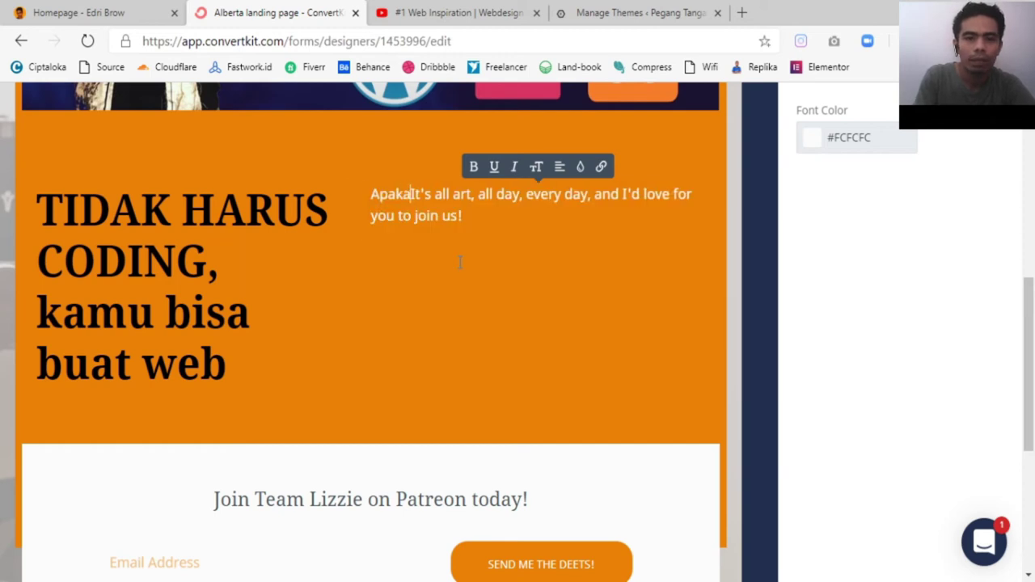
pyautogui.write('h An')
pyautogui.press('Return')
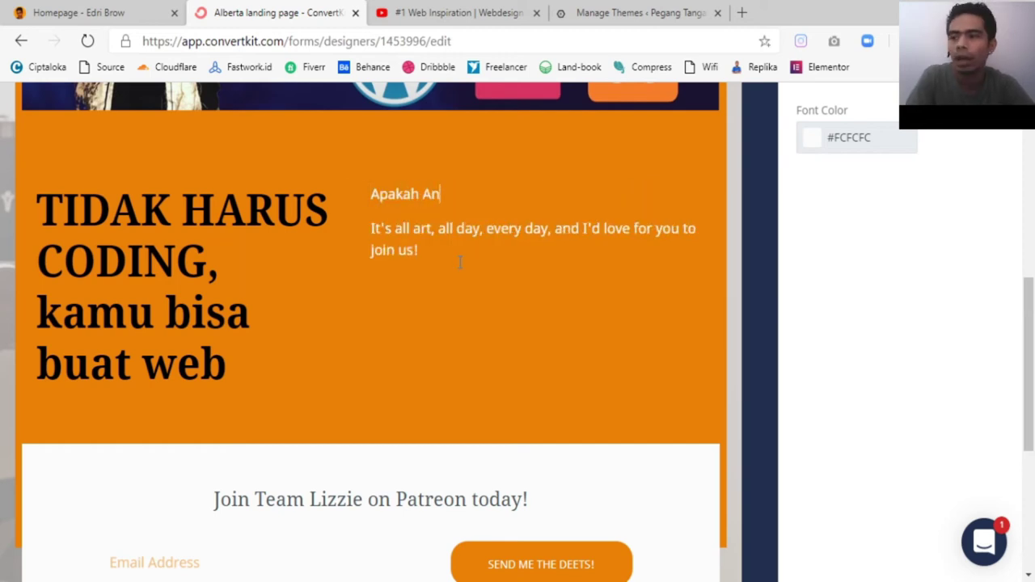
pyautogui.write('da ber')
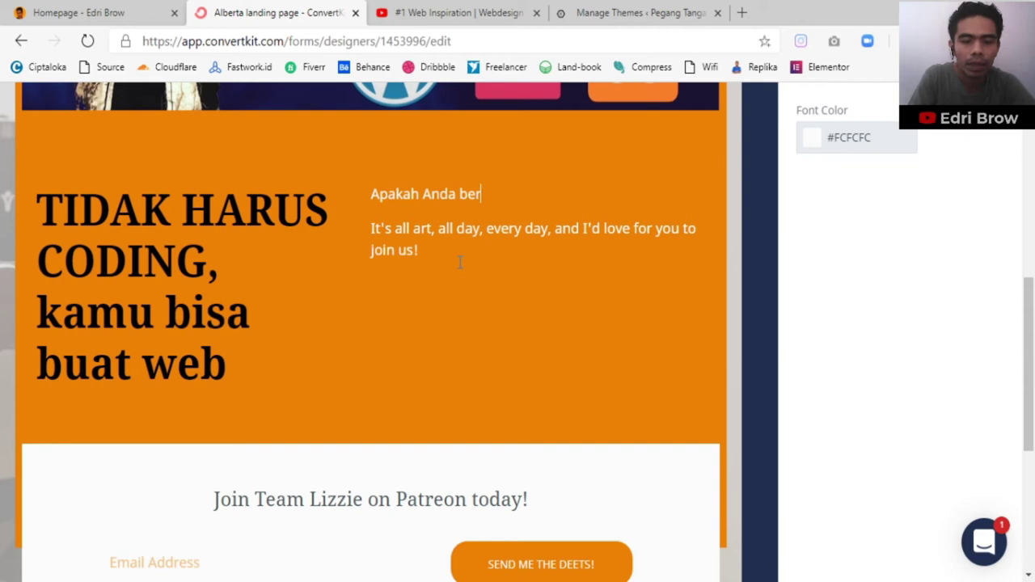
pyautogui.write('fikir bahwa untuk membuat sebua')
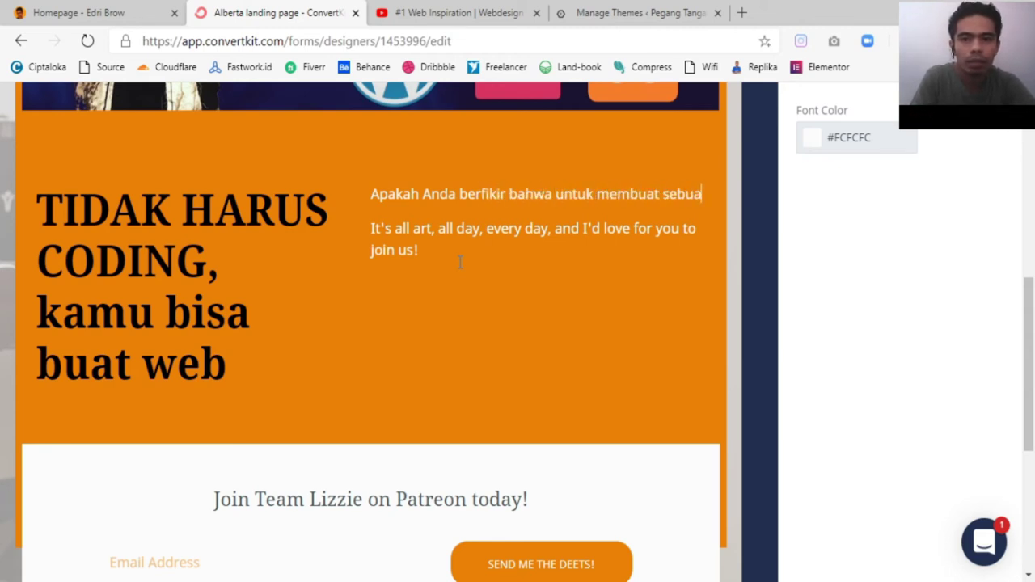
pyautogui.write('h Website harus paham ')
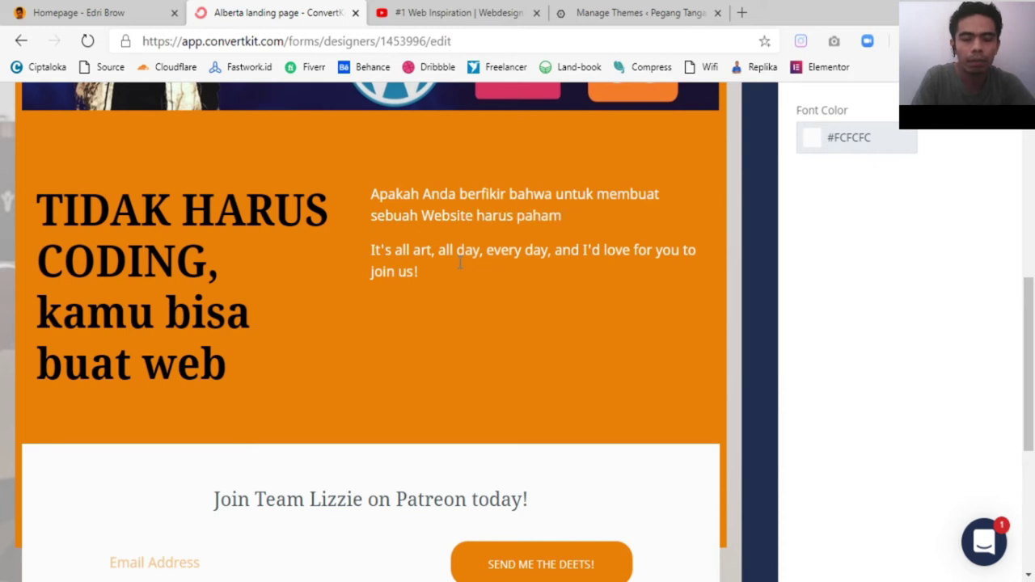
pyautogui.write('bahasa pemogra')
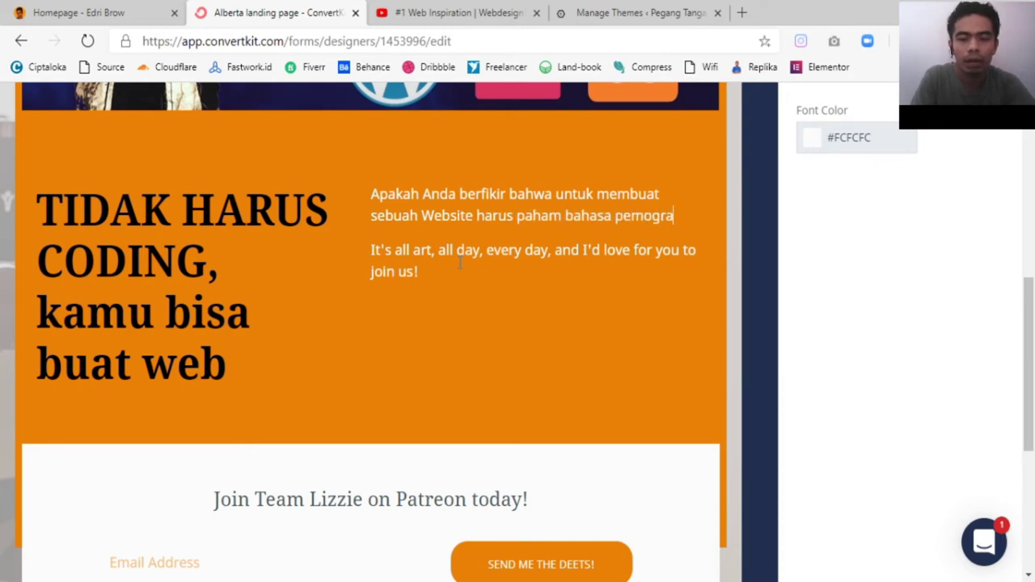
pyautogui.press('BackSpace')
pyautogui.press('BackSpace')
pyautogui.press('BackSpace')
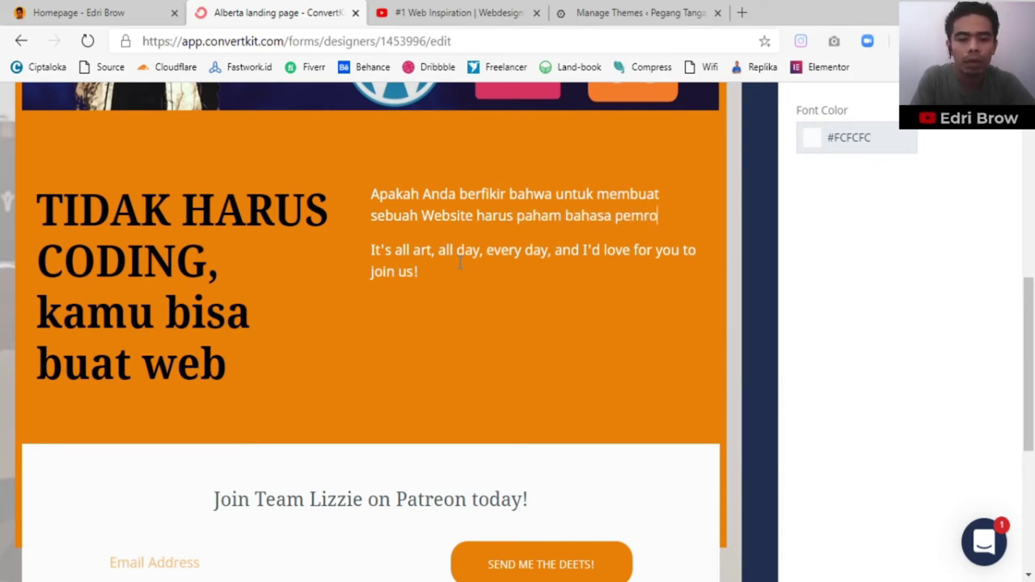
pyautogui.write('graman')
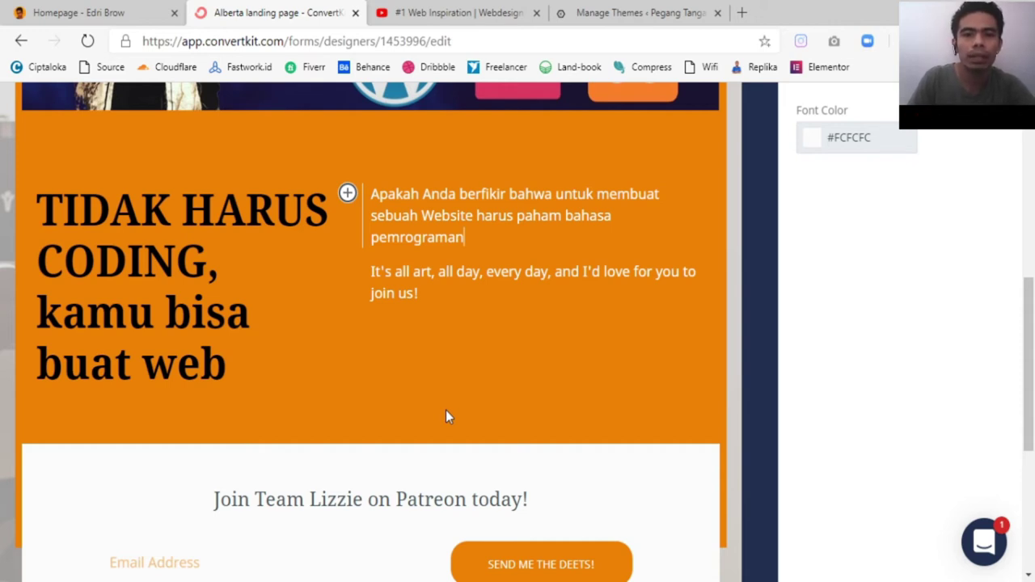
pyautogui.write('atau Coding?')
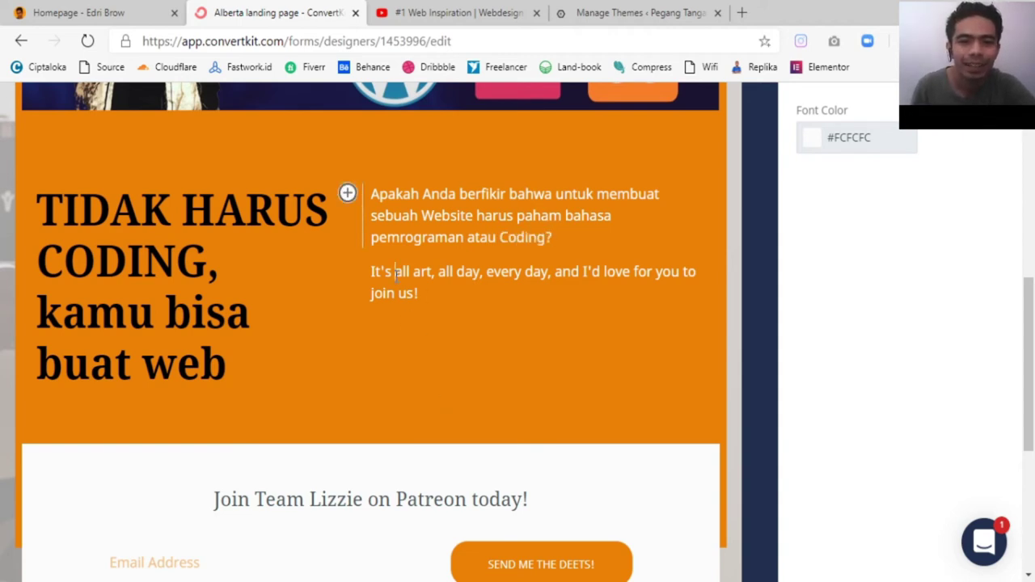
# Step: Overwrite the 'It's all art…' paragraph with 'Saya katakan tidak!!! Kamu bisa membuat Website tanpa harus paham Coding.'
pyautogui.tripleClick(396, 272)
pyautogui.write('Sata')
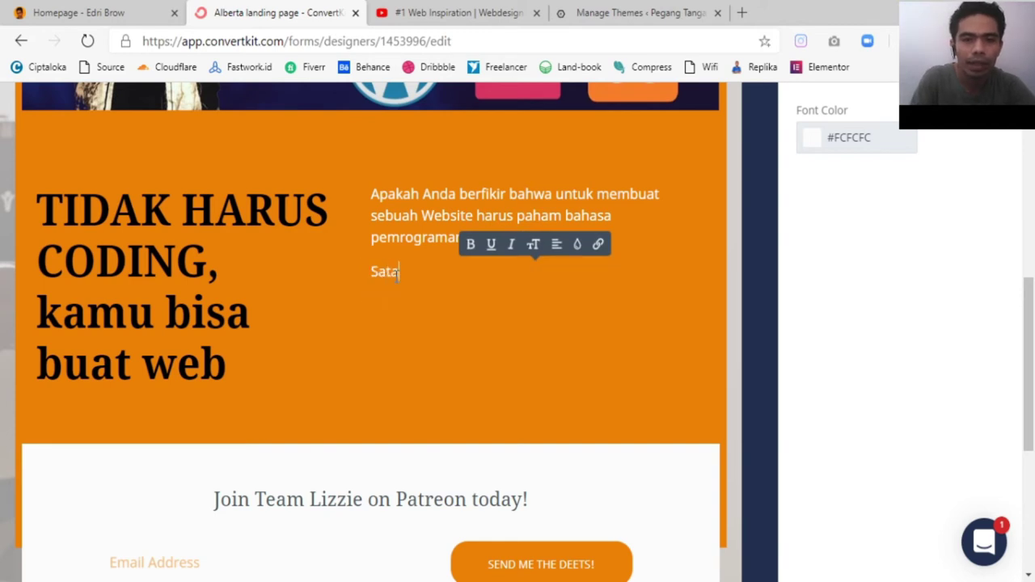
pyautogui.press('BackSpace')
pyautogui.write('ya katakan tidak!!! Kamu bisa membuat Website tanpa harus ')
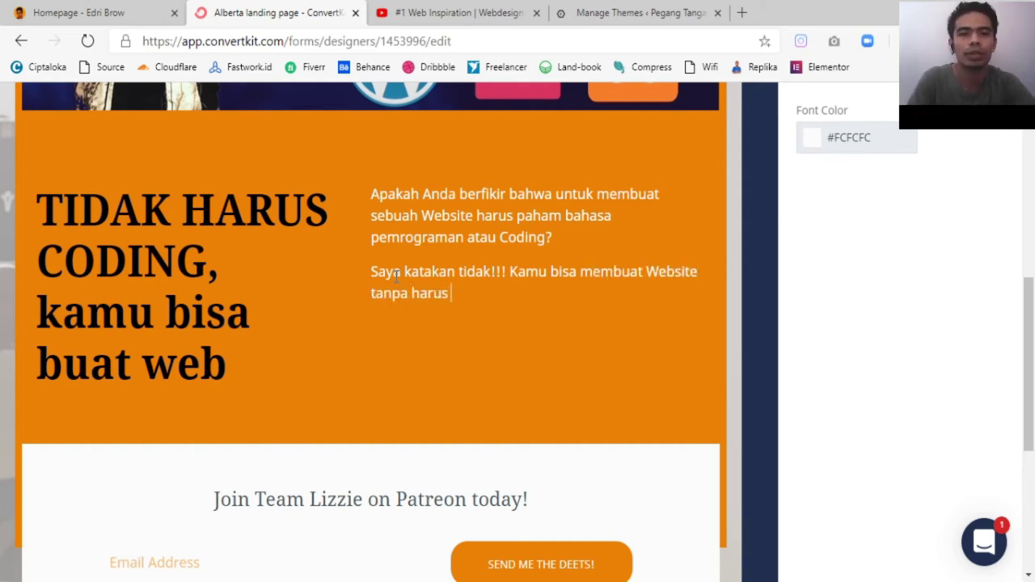
pyautogui.write('paham Coding')
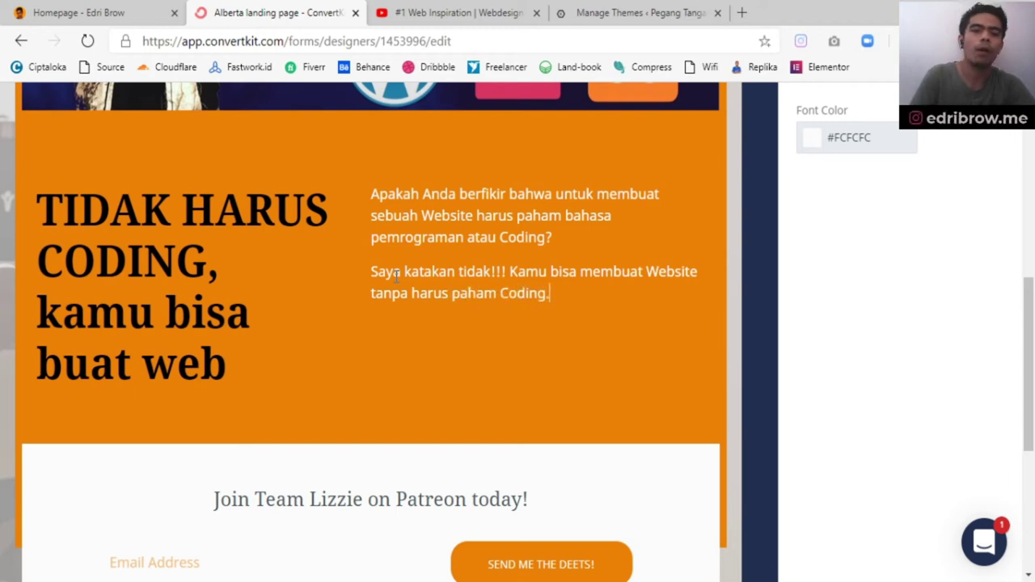
pyautogui.write('.')
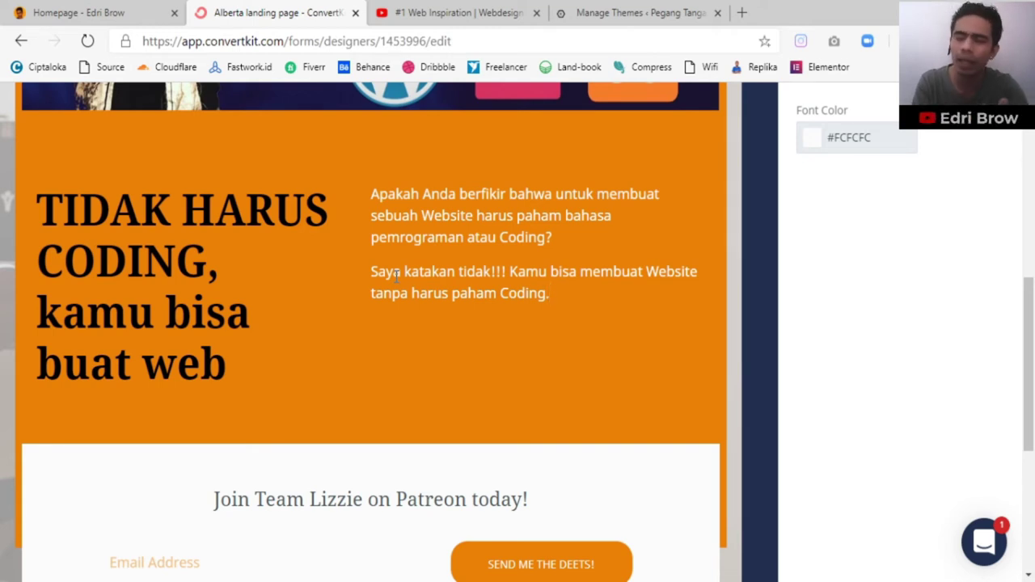
# Step: Start a new paragraph after the second one reading 'Daftarkan diri Anda sekarang...'
pyautogui.moveTo(358, 311)
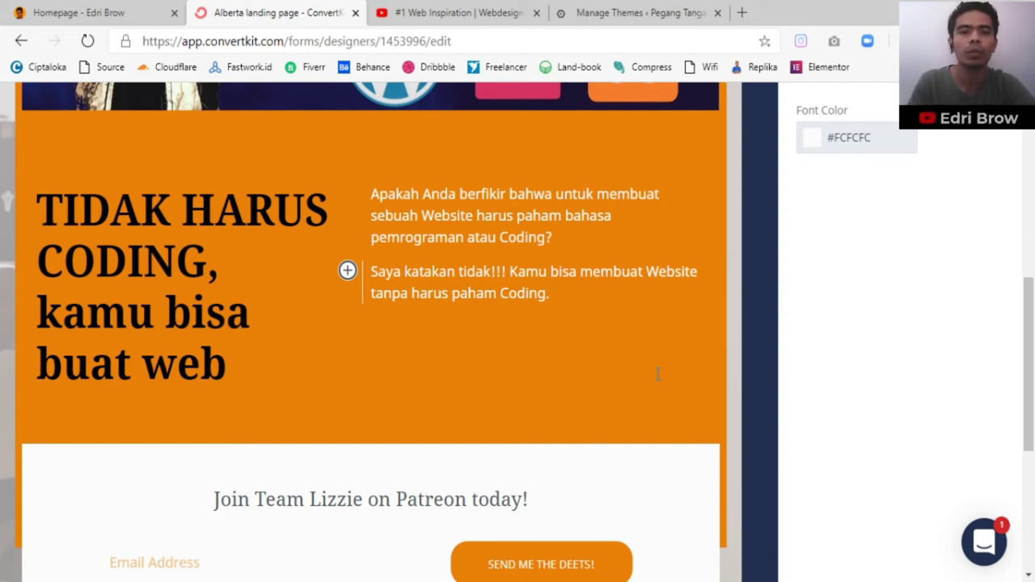
pyautogui.press('Return')
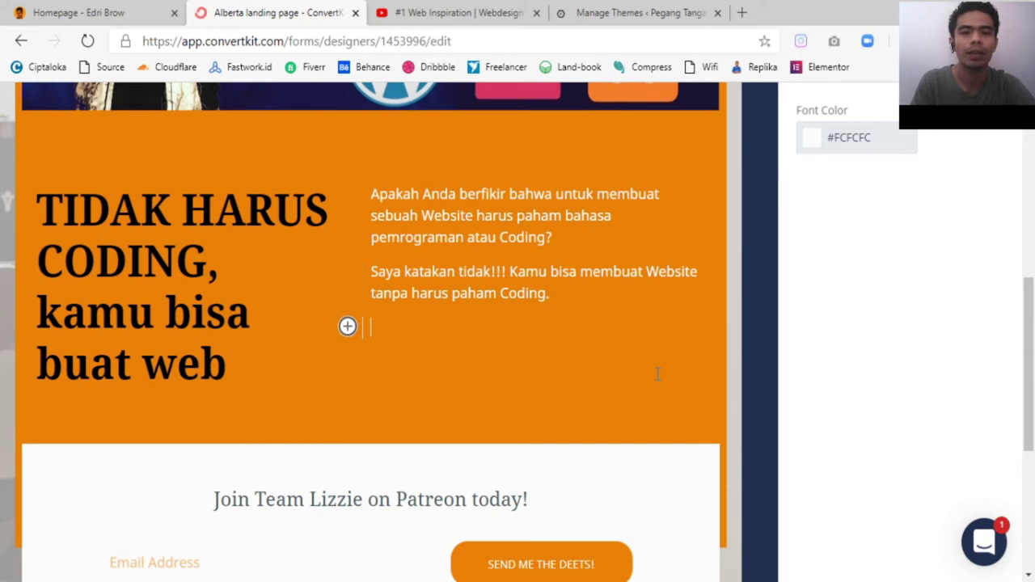
pyautogui.press('BackSpace')
pyautogui.write('Daftarkan ')
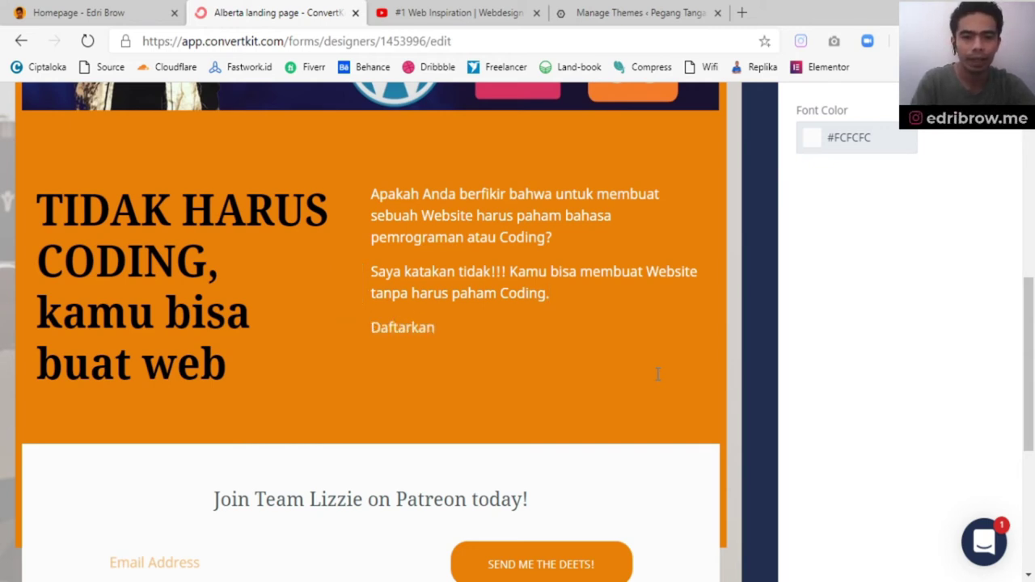
pyautogui.write('diri Anda s')
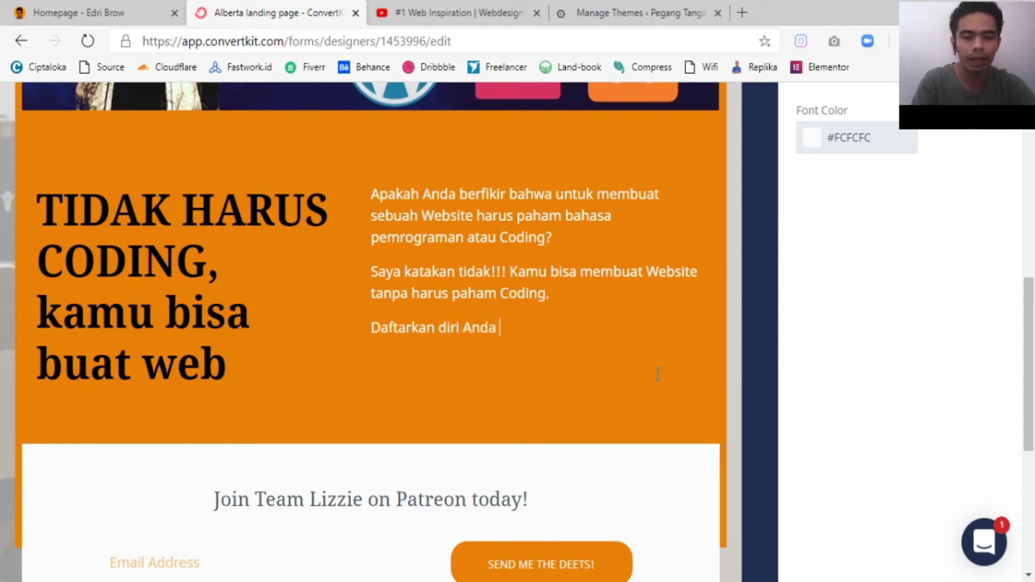
pyautogui.write('ekarang...')
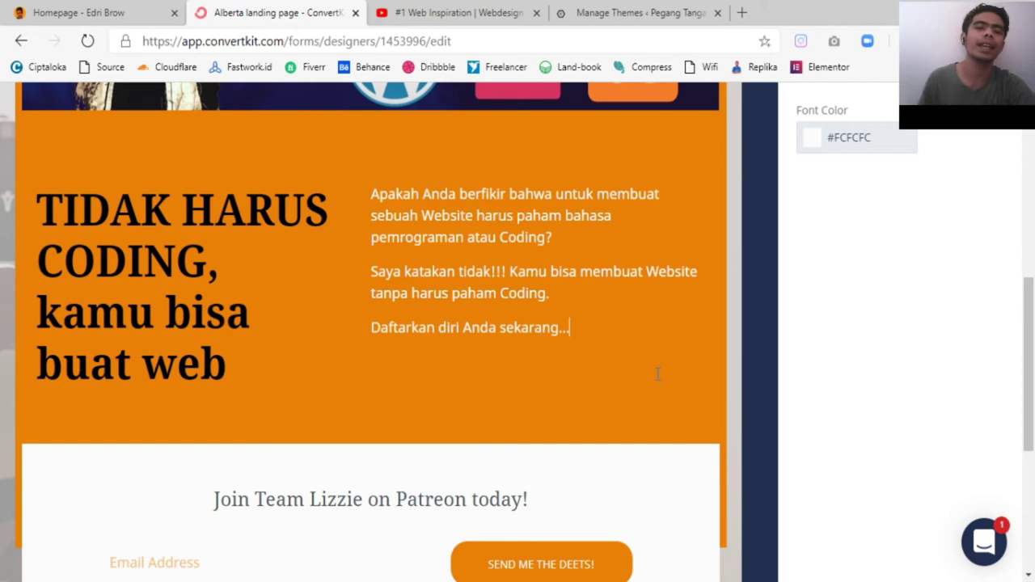
# Step: Scroll down to the email signup form and select its template headline
pyautogui.scroll(2, 657, 373)
pyautogui.scroll(5, 655, 376)
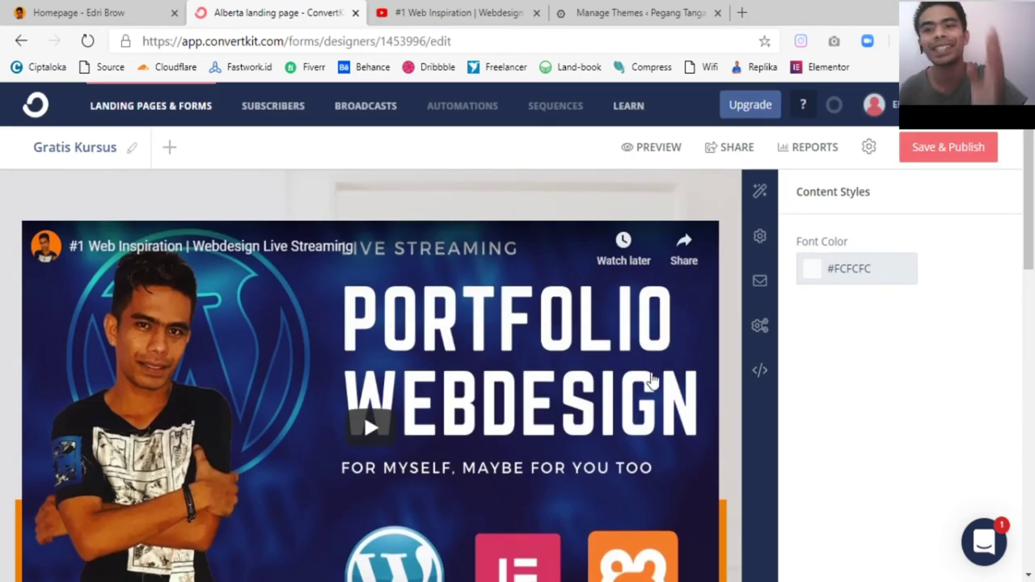
pyautogui.scroll(-2, 627, 378)
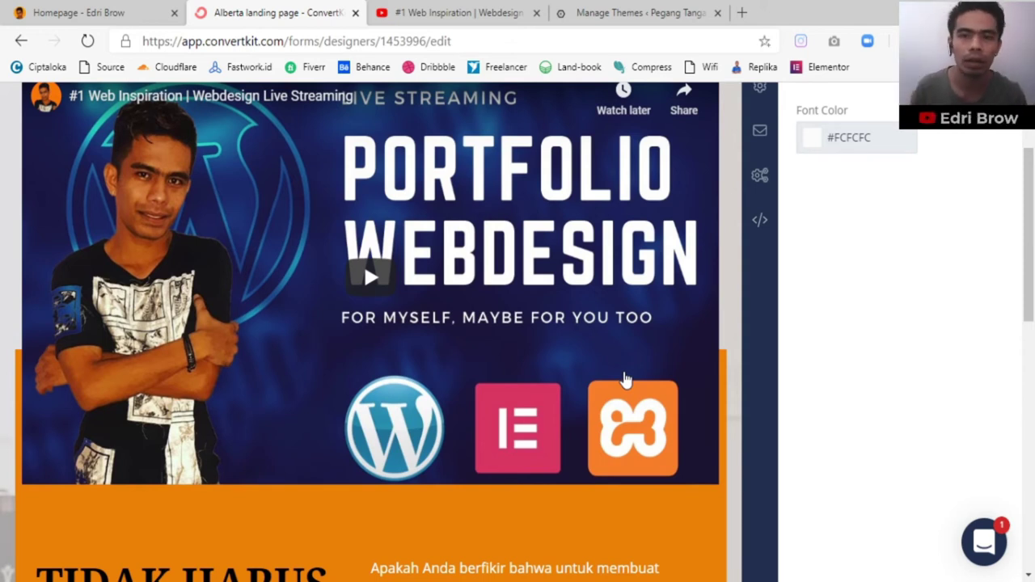
pyautogui.scroll(-3, 625, 379)
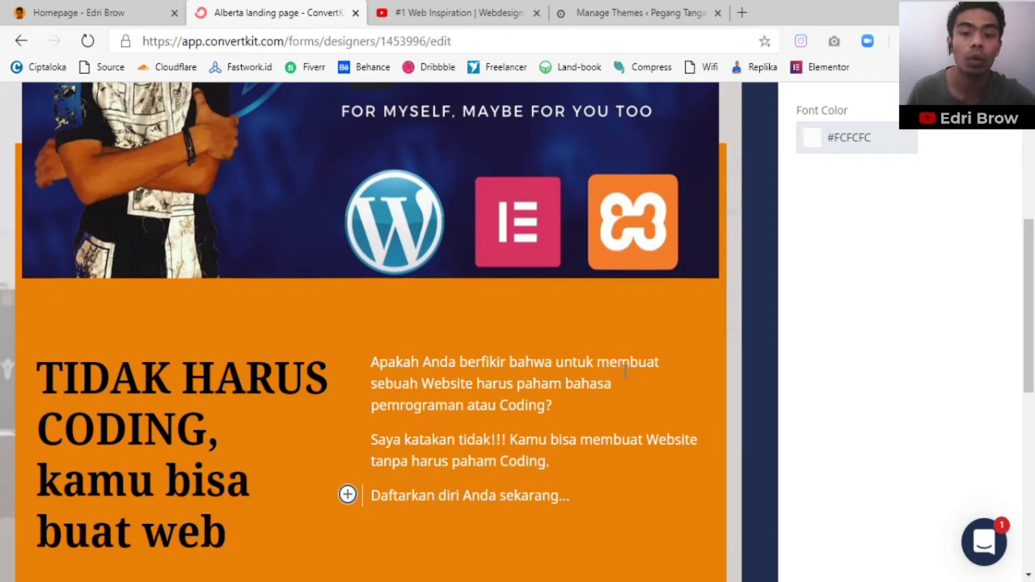
pyautogui.scroll(-3, 626, 380)
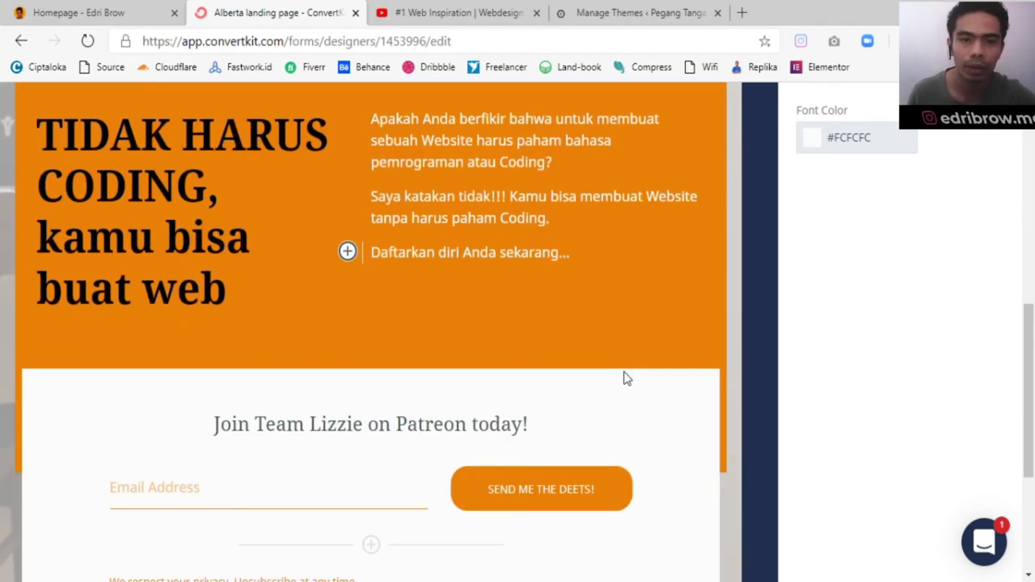
pyautogui.scroll(-1, 626, 376)
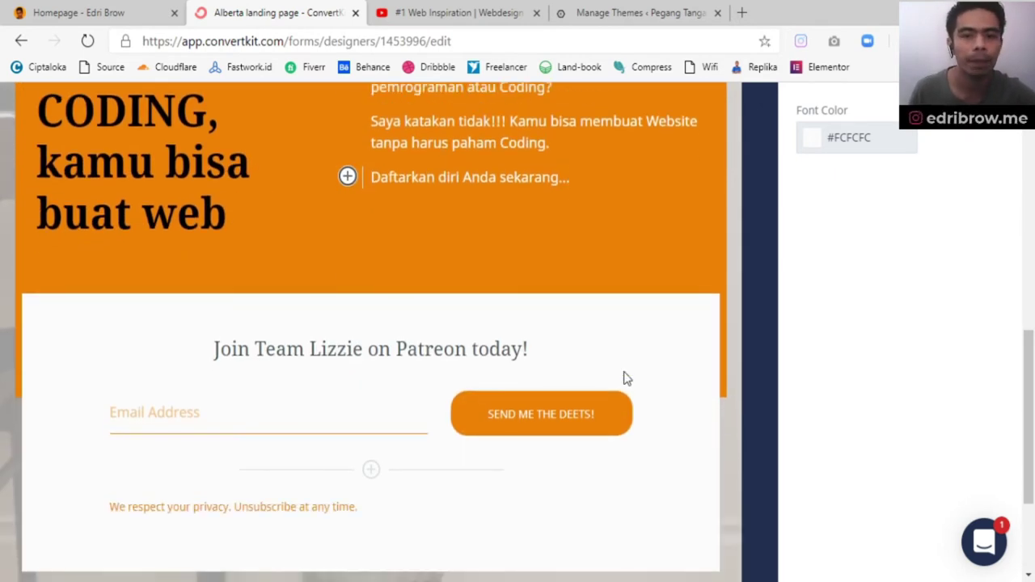
pyautogui.scroll(-1, 368, 334)
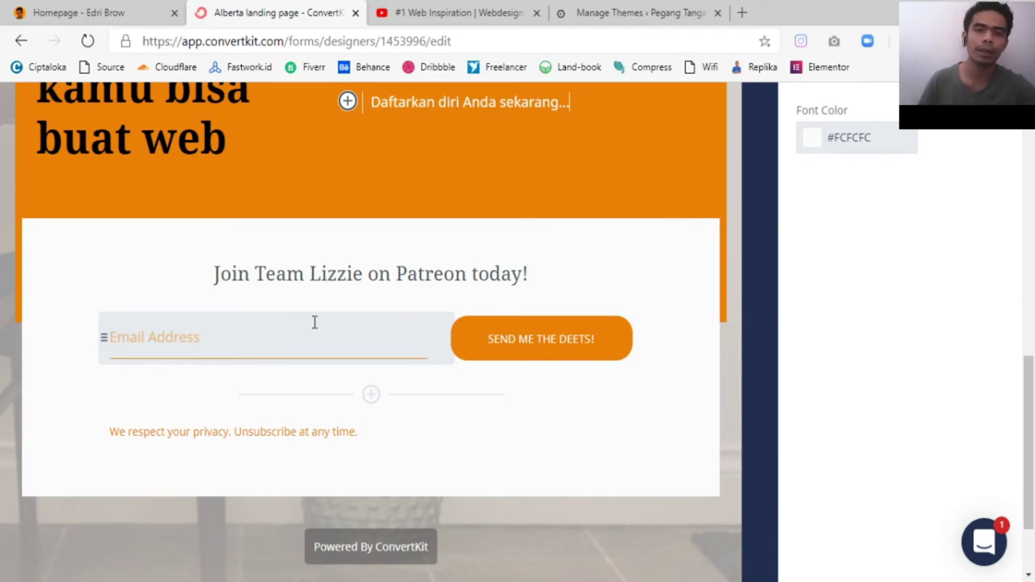
pyautogui.tripleClick(334, 273)
pyautogui.scroll(5, 401, 267)
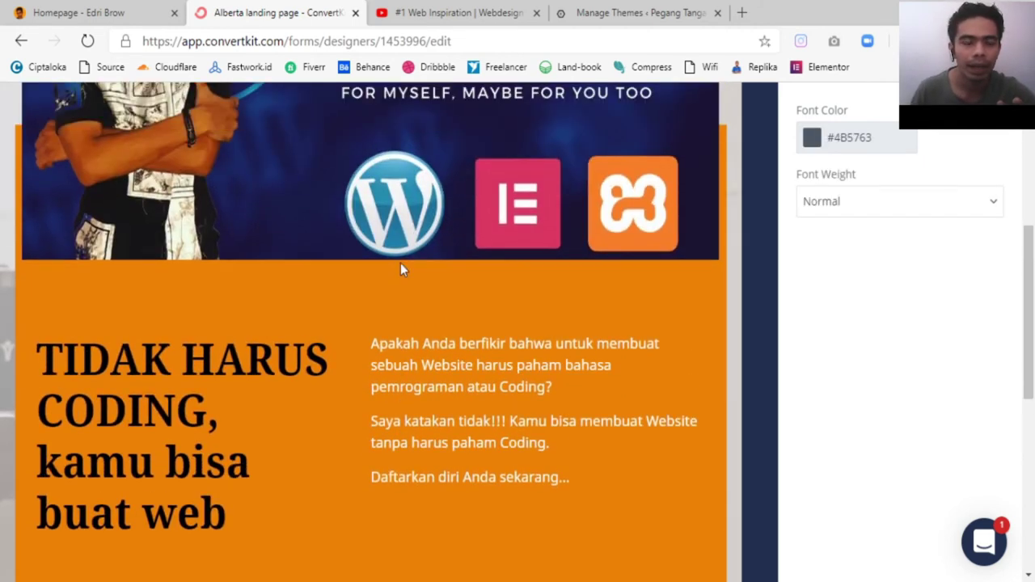
pyautogui.scroll(1, 401, 263)
pyautogui.scroll(-1, 402, 269)
pyautogui.scroll(-2, 359, 279)
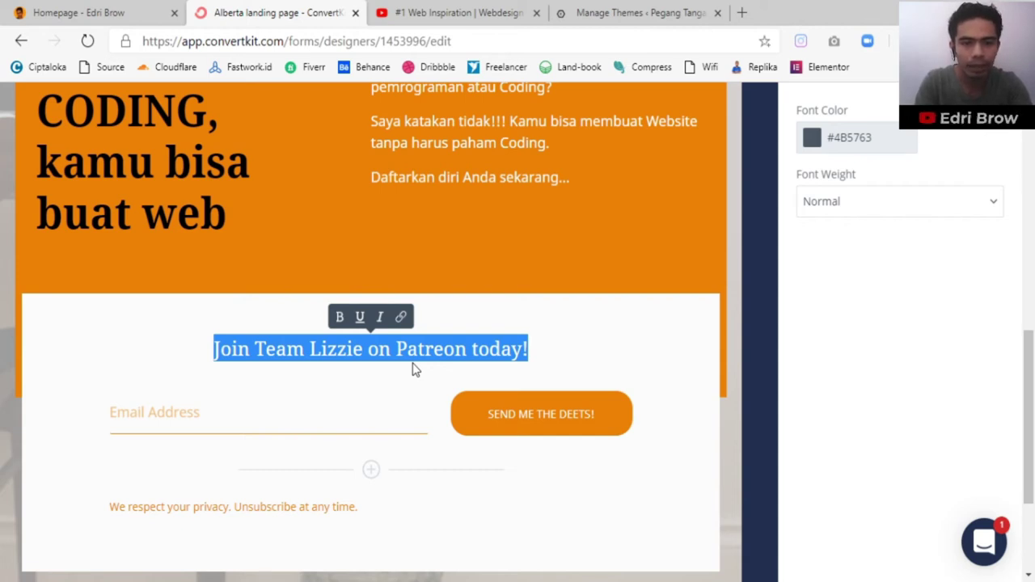
# Step: Overwrite the template form headline with '10 orang pertama mendapatkan Bonus'
pyautogui.write('daftar sekarang')
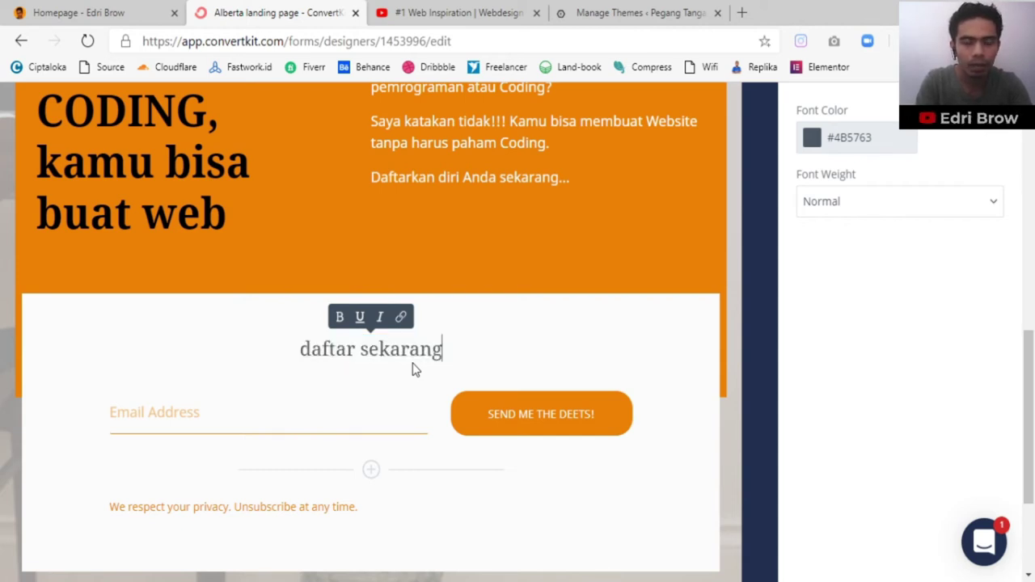
pyautogui.press('BackSpace')
pyautogui.press('BackSpace')
pyautogui.press('BackSpace')
pyautogui.press('BackSpace')
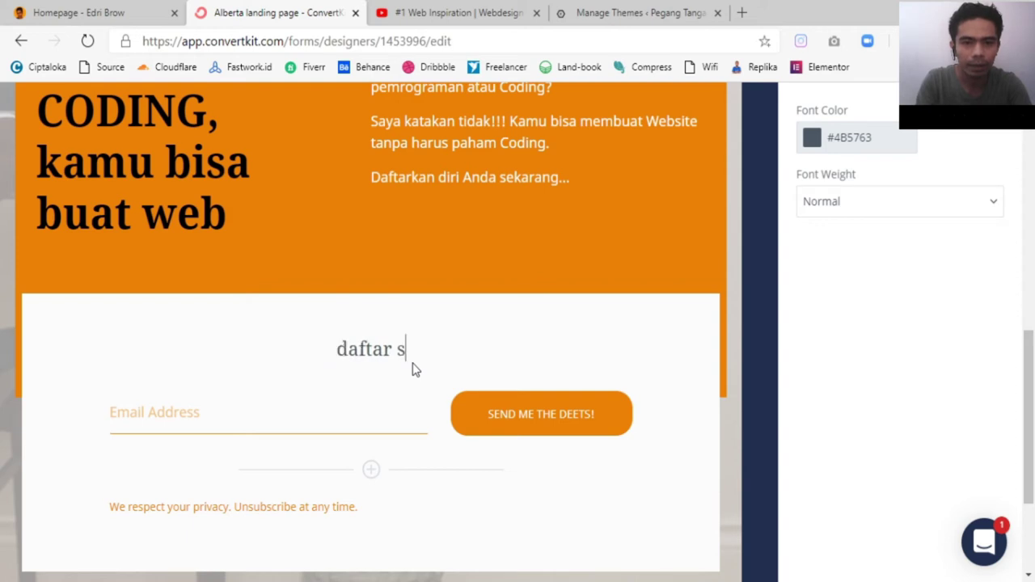
pyautogui.hotkey('ctrl', 'a')
pyautogui.write('10 ')
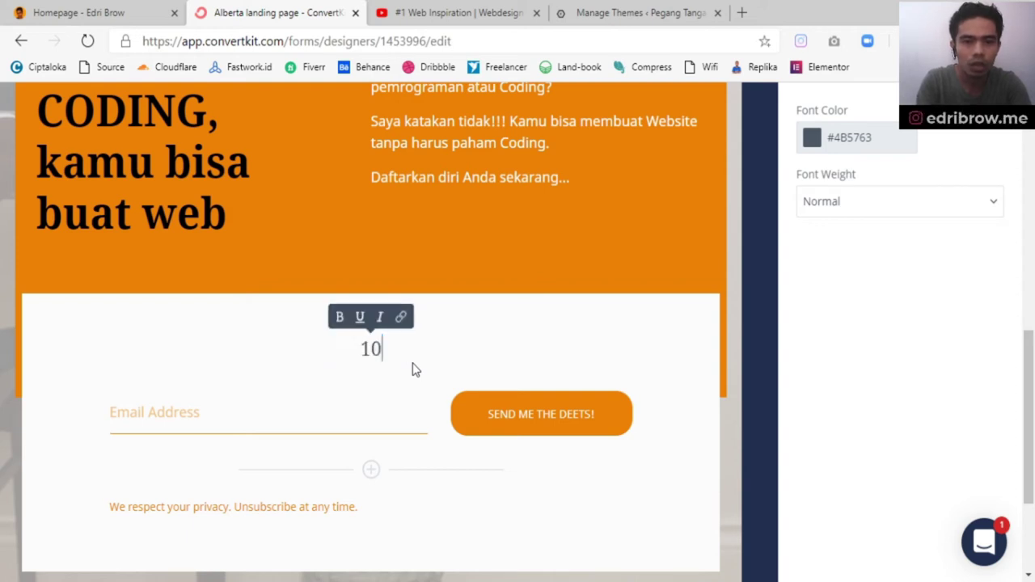
pyautogui.write('orang')
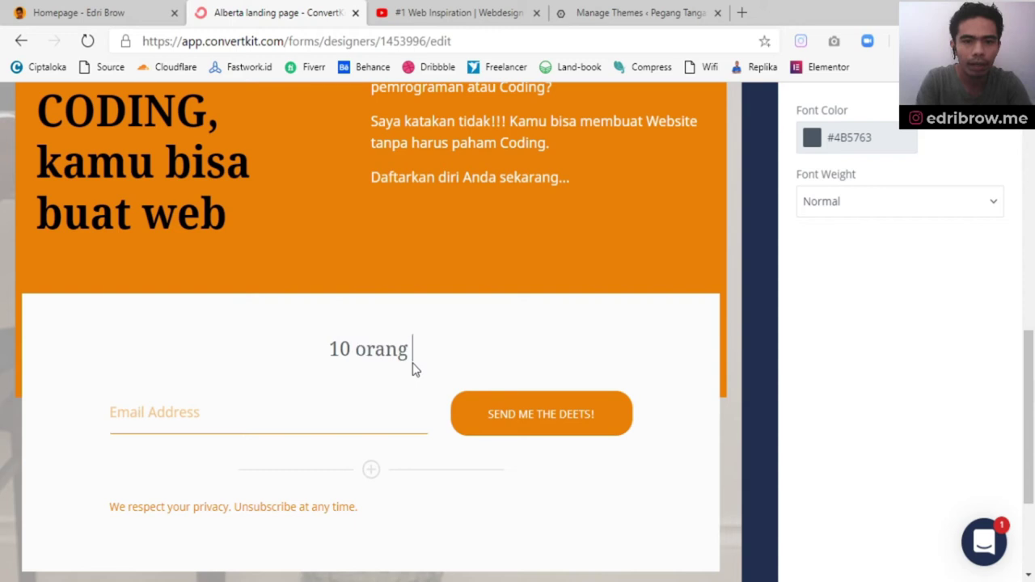
pyautogui.write(' pe')
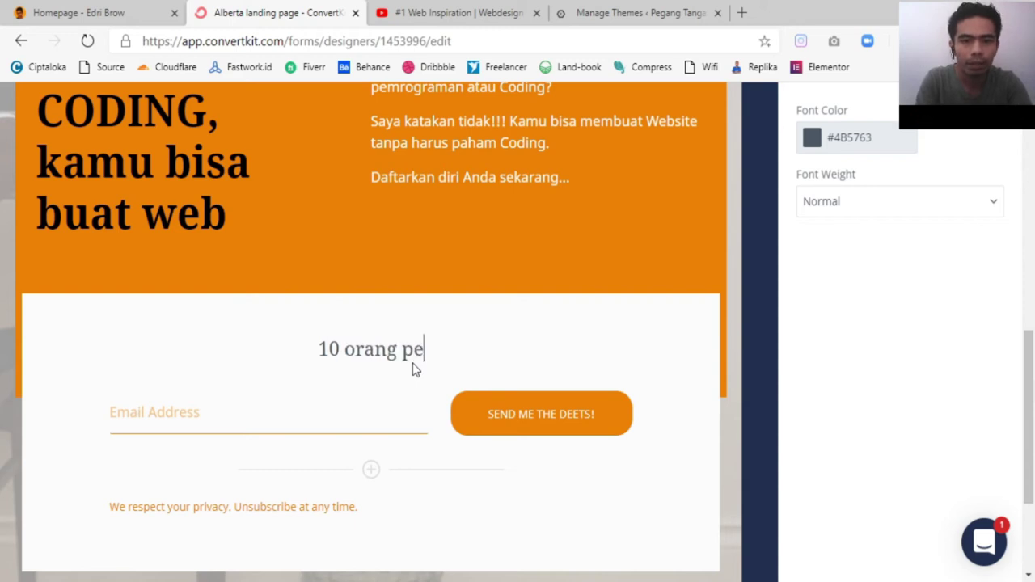
pyautogui.write('rtama')
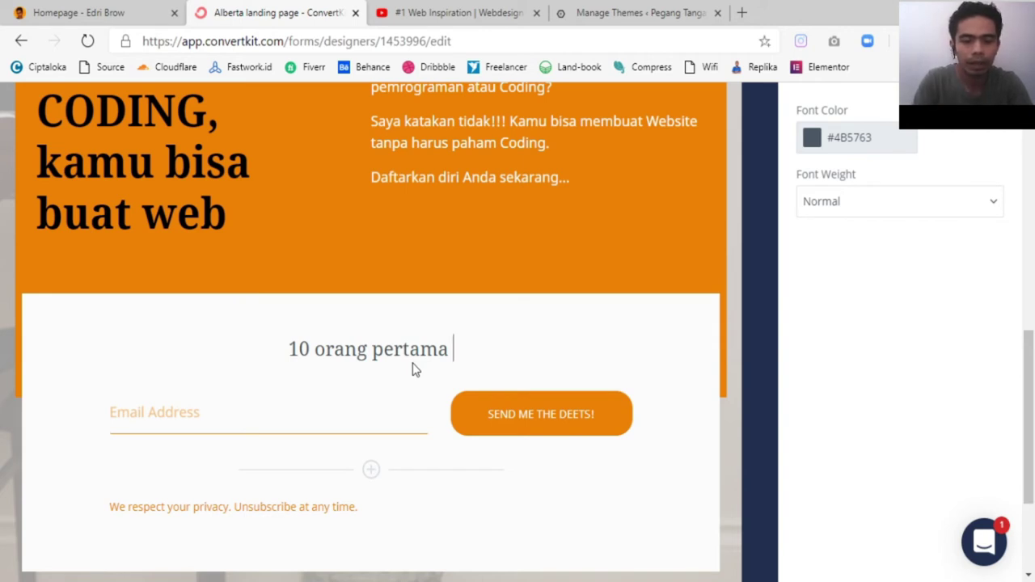
pyautogui.write('mendapatkan Bonus')
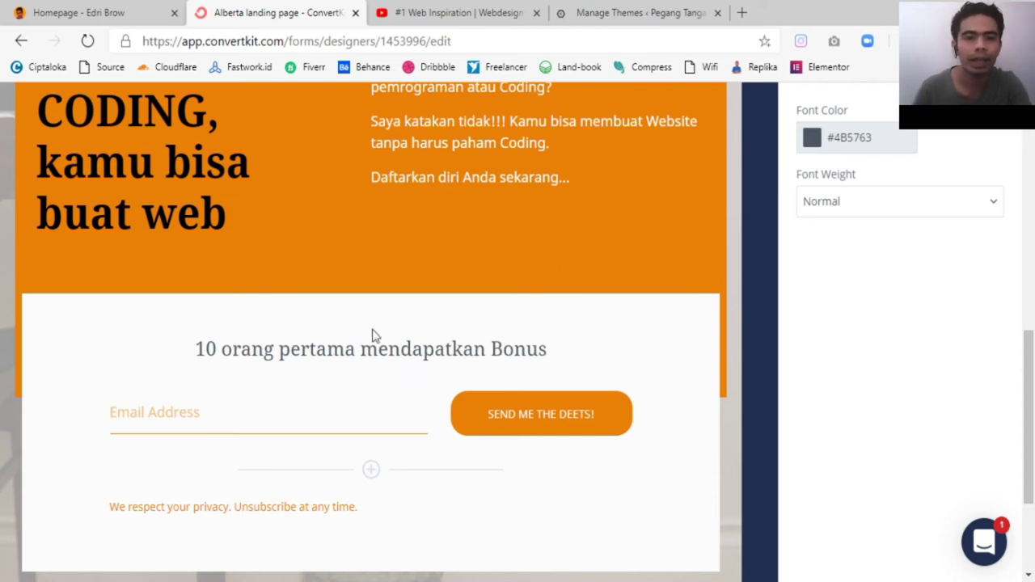
pyautogui.tripleClick(422, 354)
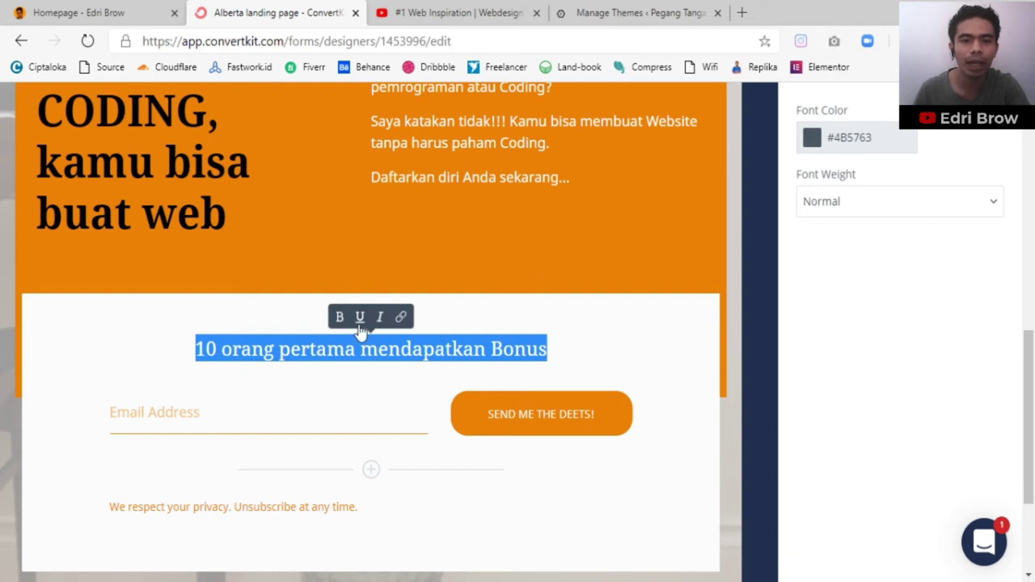
pyautogui.click(360, 318)
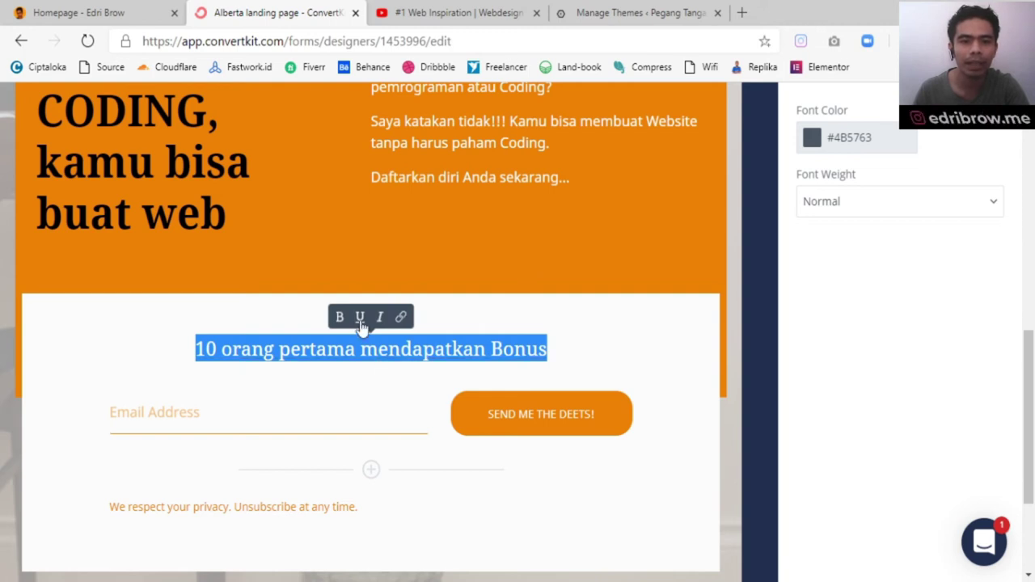
pyautogui.click(382, 320)
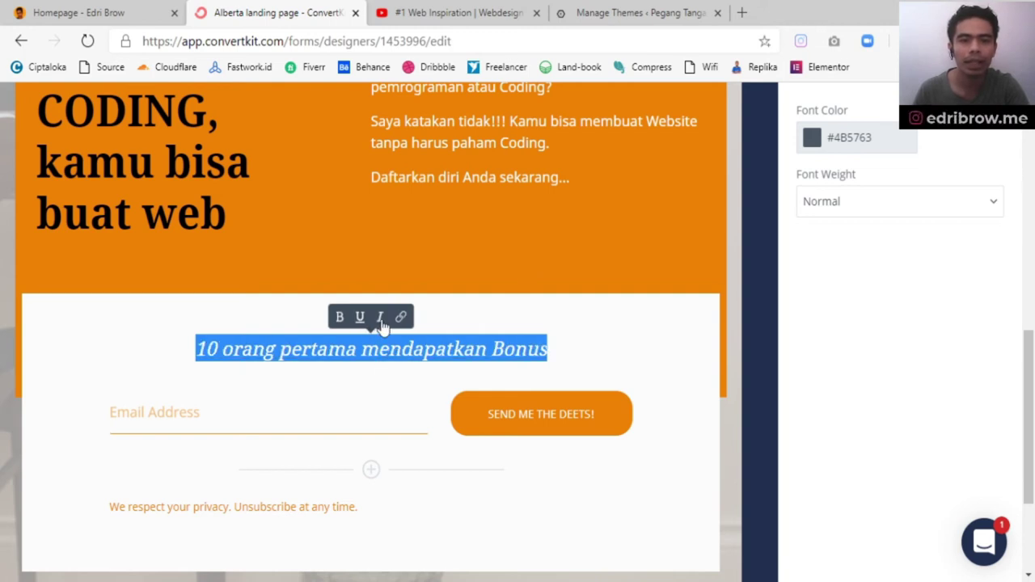
pyautogui.click(382, 320)
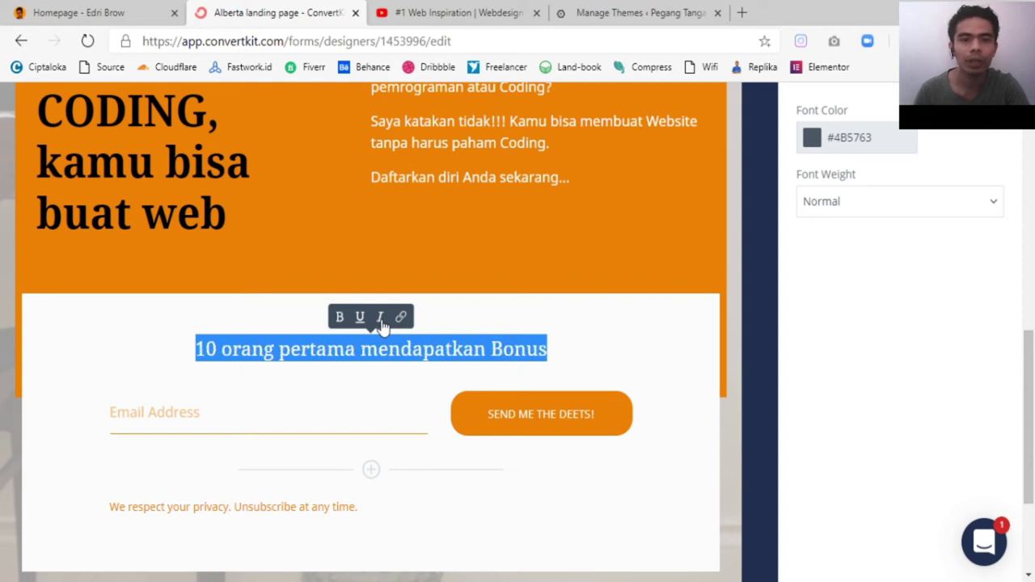
pyautogui.click(362, 320)
pyautogui.click(362, 320)
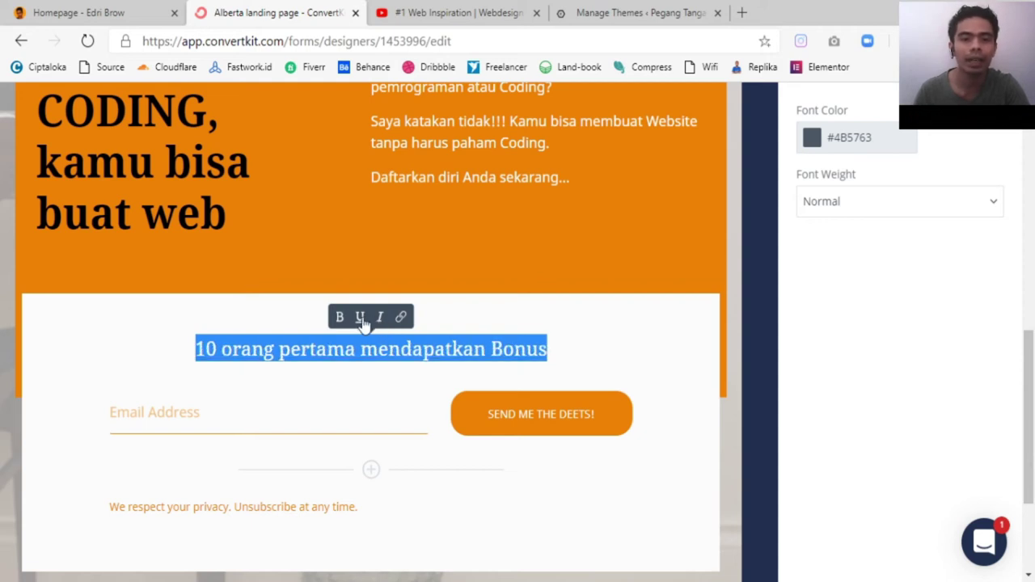
pyautogui.click(344, 320)
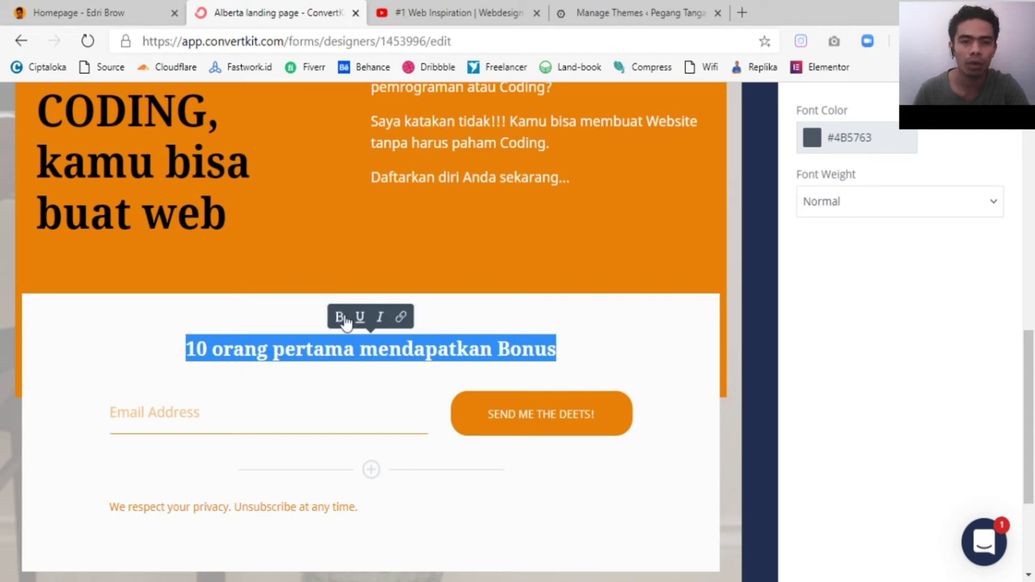
pyautogui.click(343, 320)
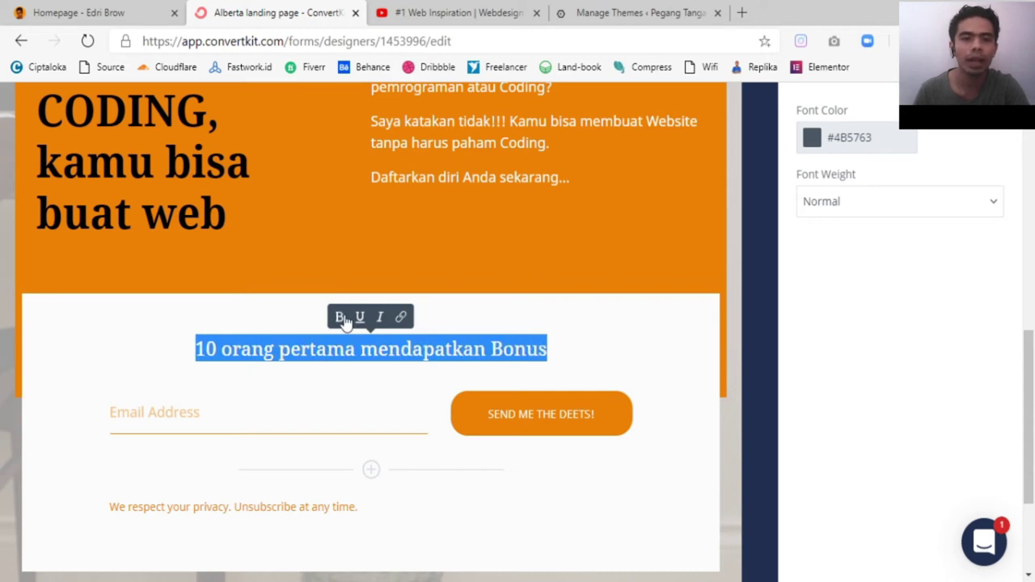
pyautogui.click(400, 319)
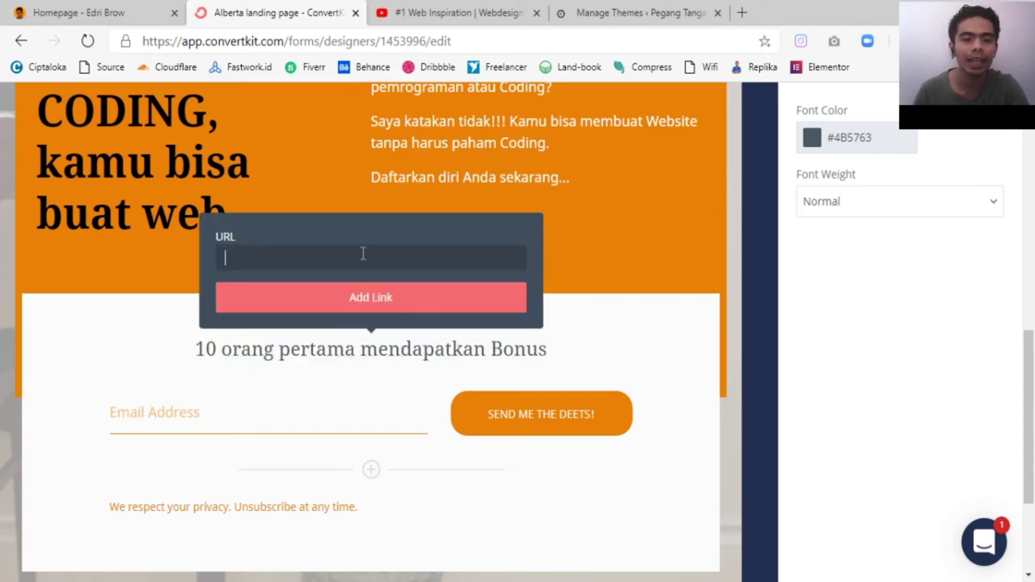
pyautogui.write('ht')
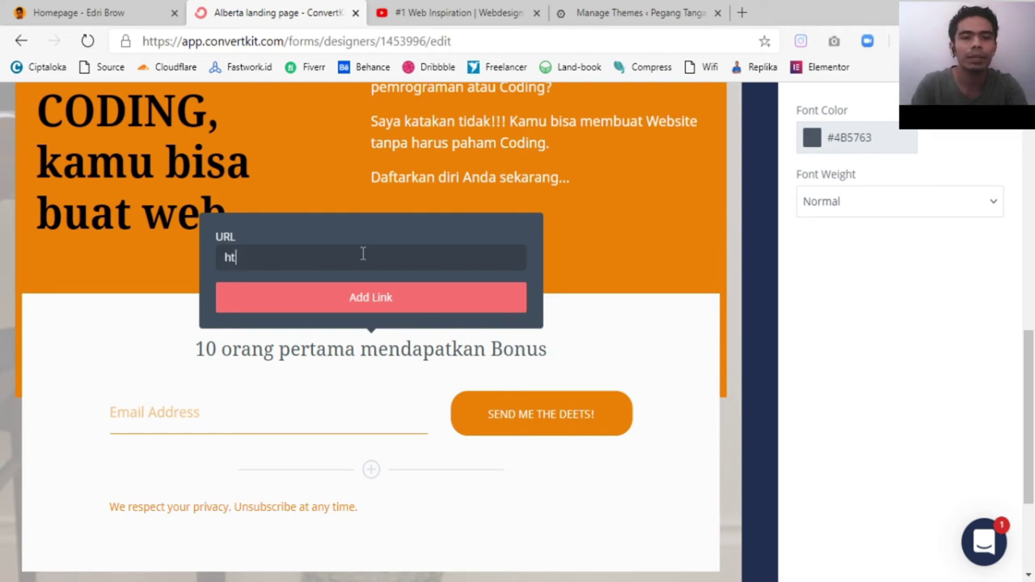
pyautogui.write('tpps://')
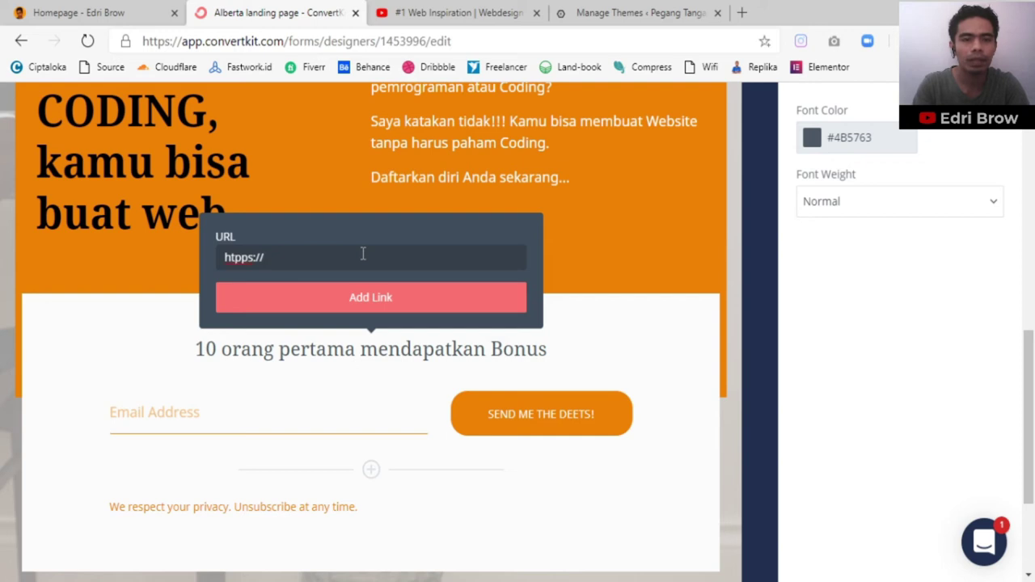
pyautogui.write('edribrow.com')
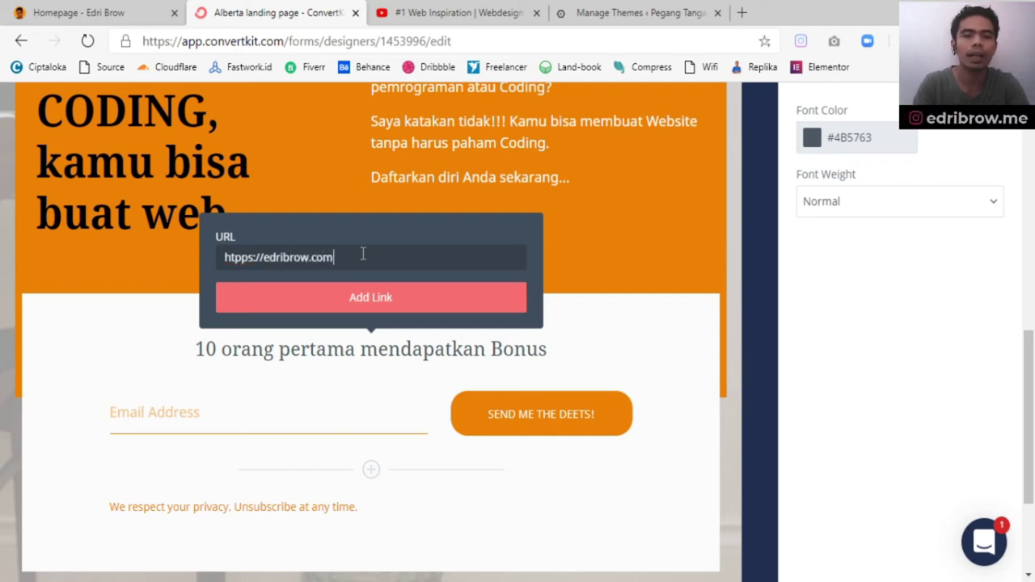
pyautogui.press('BackSpace')
pyautogui.press('BackSpace')
pyautogui.press('BackSpace')
pyautogui.write('tangan.com')
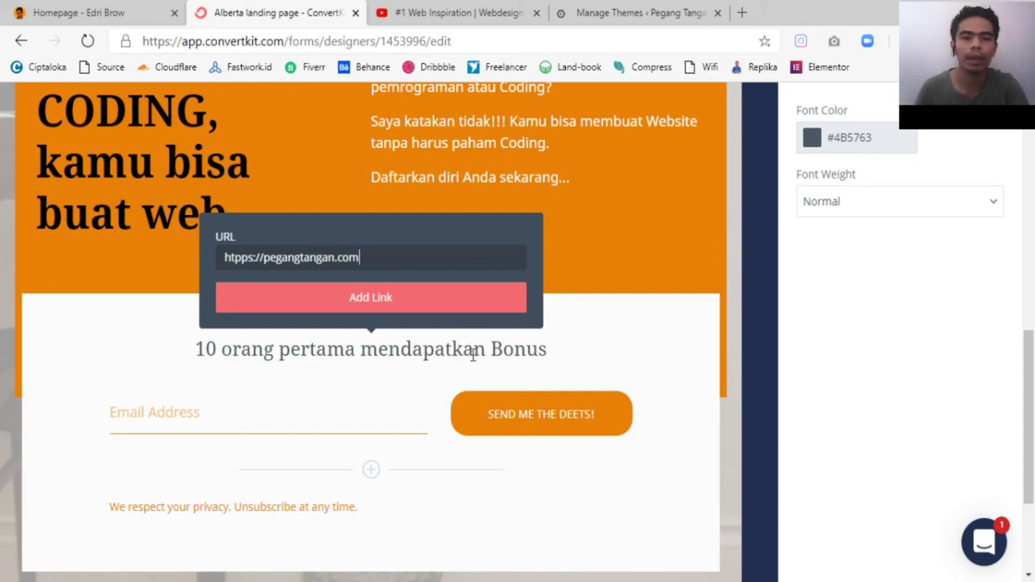
pyautogui.click(603, 337)
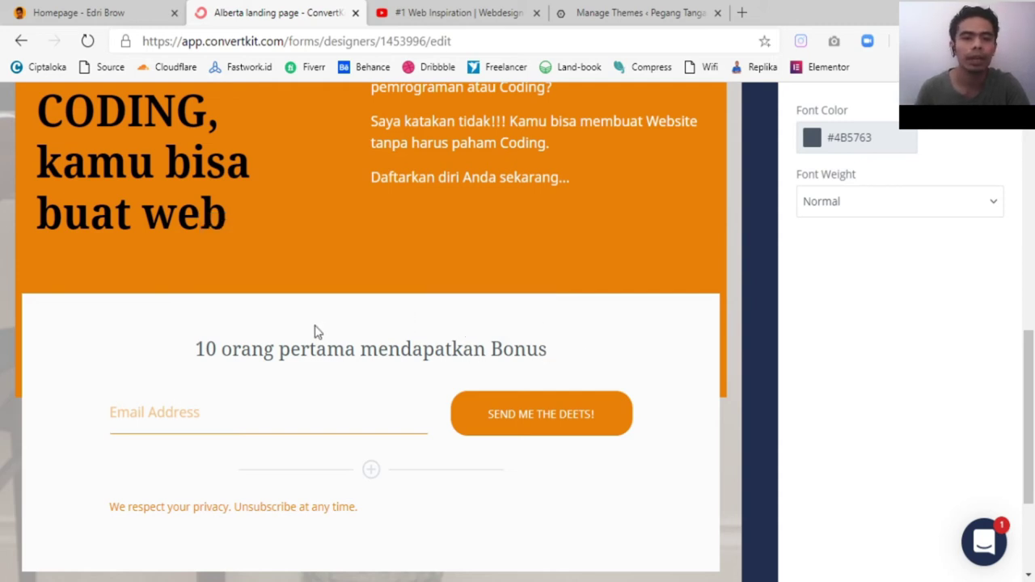
# Step: Change the email field placeholder from 'Email Address' to 'Alamat Email'
pyautogui.scroll(-2, 299, 328)
pyautogui.click(186, 265)
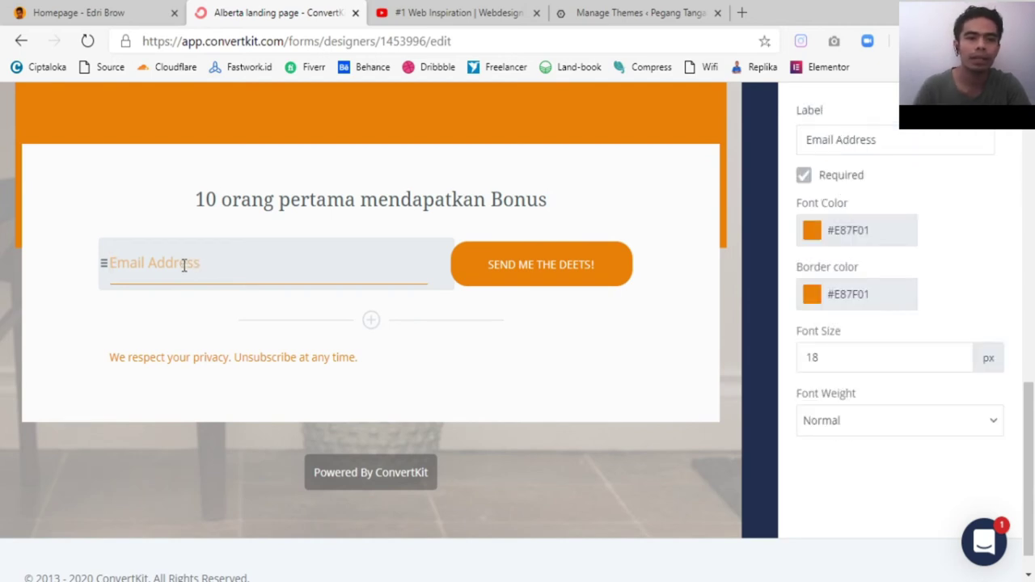
pyautogui.write('Alamat Email')
pyautogui.click(267, 331)
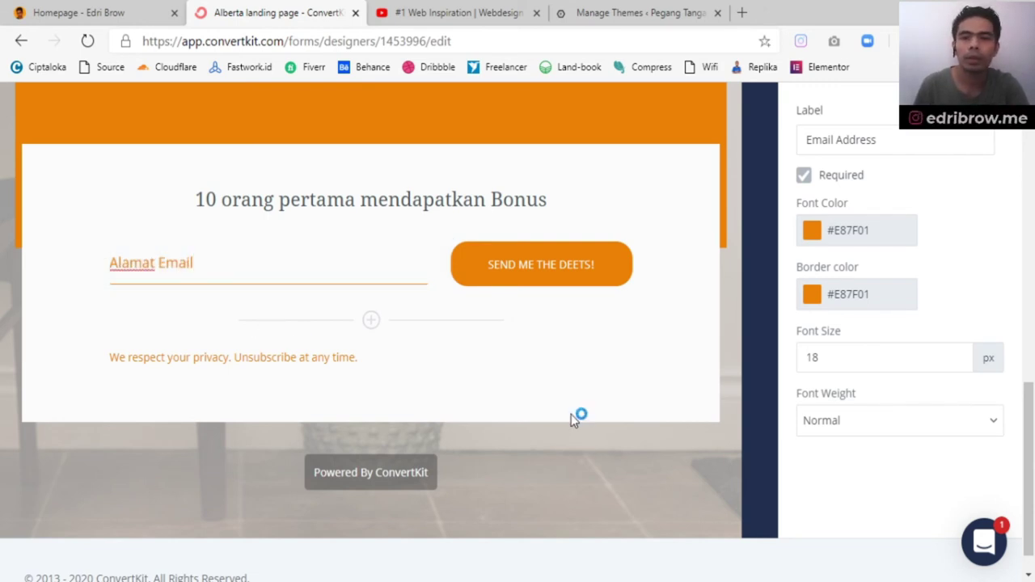
pyautogui.click(469, 275)
pyautogui.press('Left')
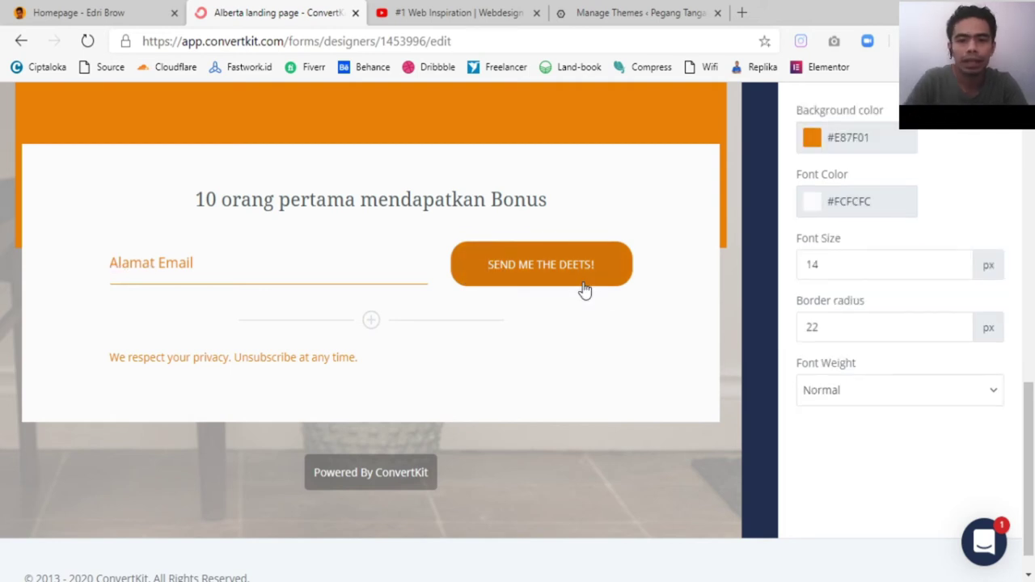
# Step: Replace the 'SEND ME THE DEETS!' button label with 'DAFTAR SEKARANG !'
pyautogui.hotkey('ctrl', 'a')
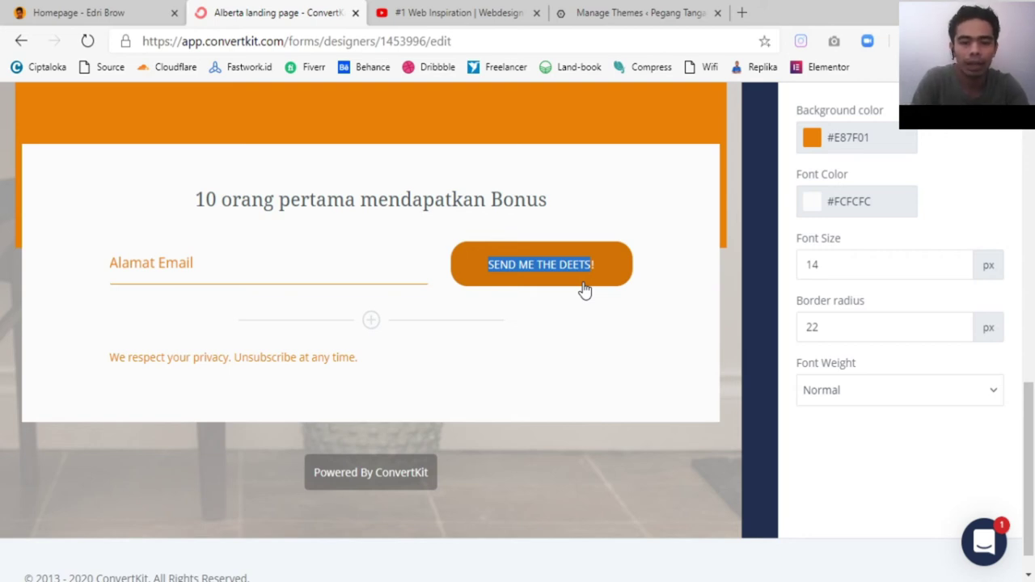
pyautogui.write('DAFTAR SEKARANG !')
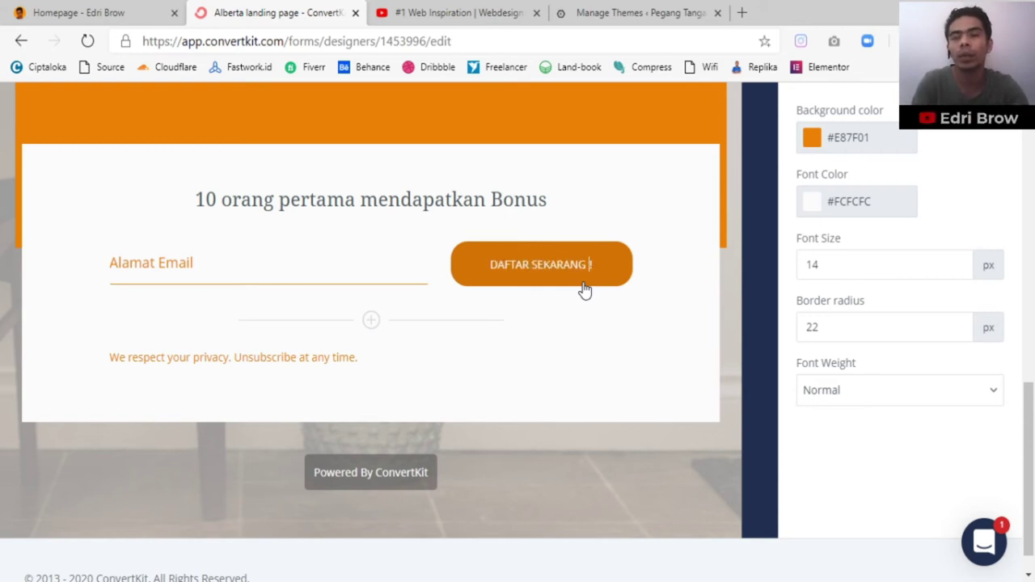
# Step: Center-align the privacy notice line under the signup form
pyautogui.click(311, 363)
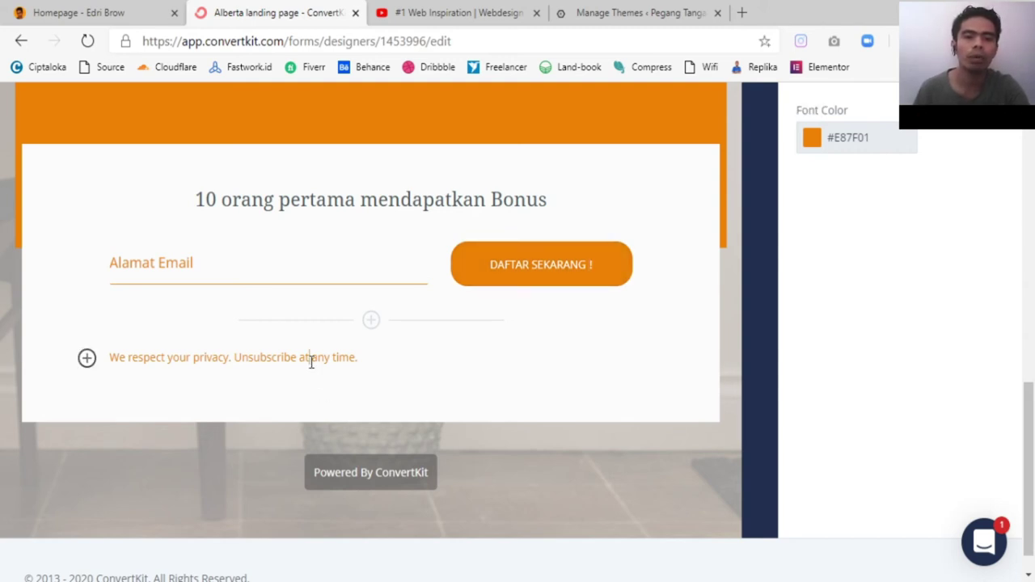
pyautogui.tripleClick(311, 362)
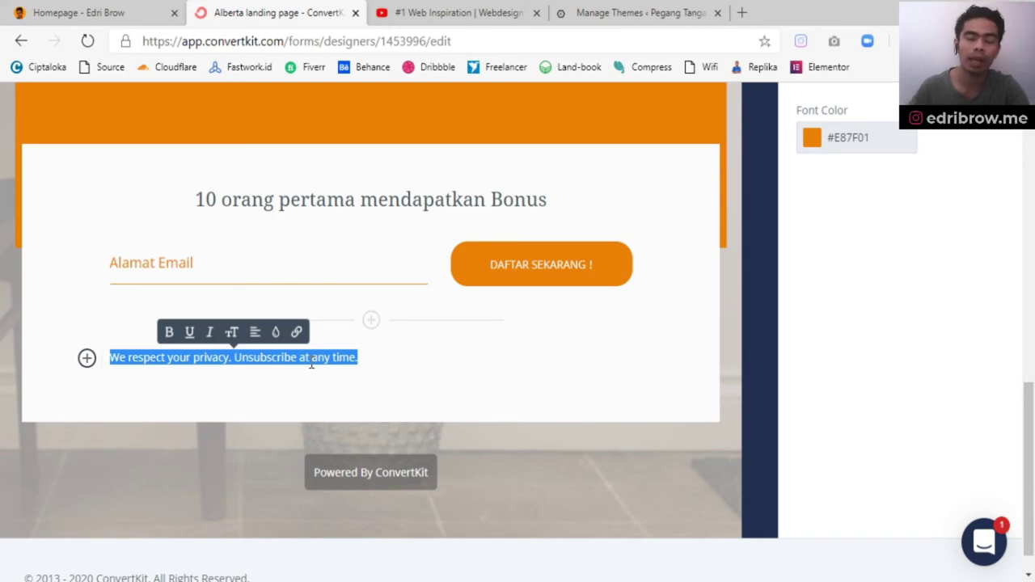
pyautogui.click(256, 343)
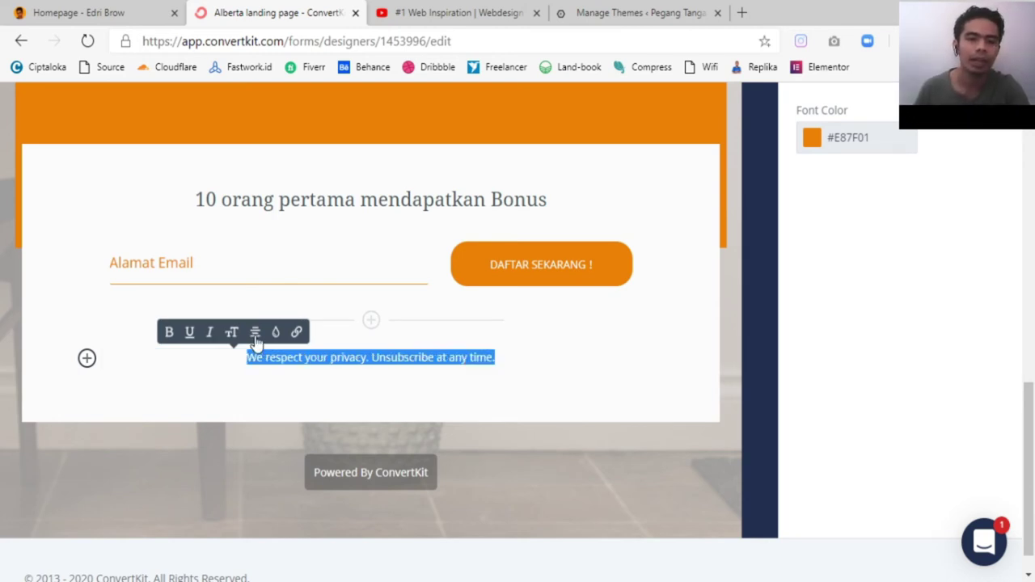
# Step: Replace the privacy notice with 'Saya respek dengan privasi Anda, Anda dapat tidak berlangganan kapan saja.'
pyautogui.click(392, 358)
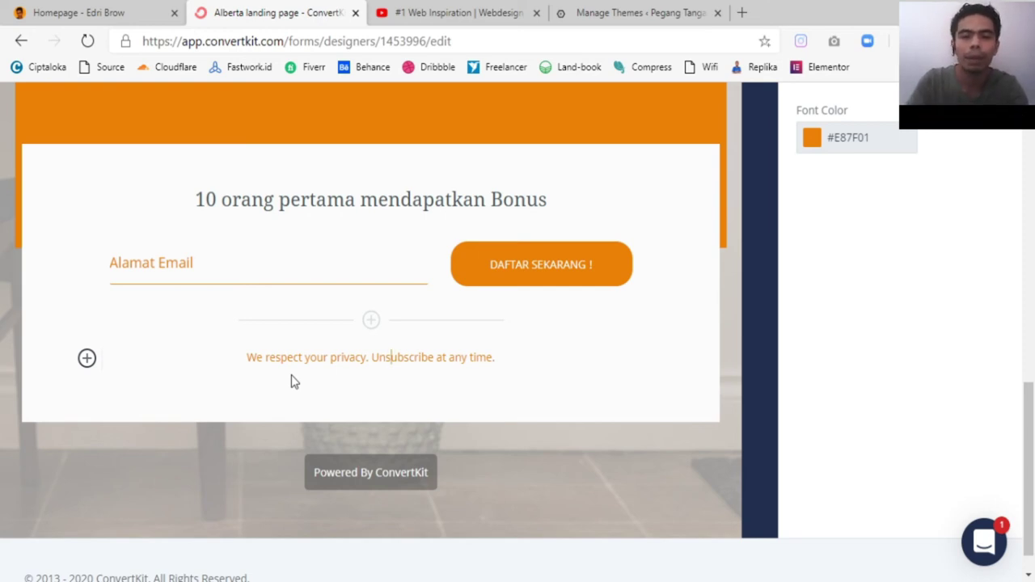
pyautogui.hotkey('ctrl', 'a')
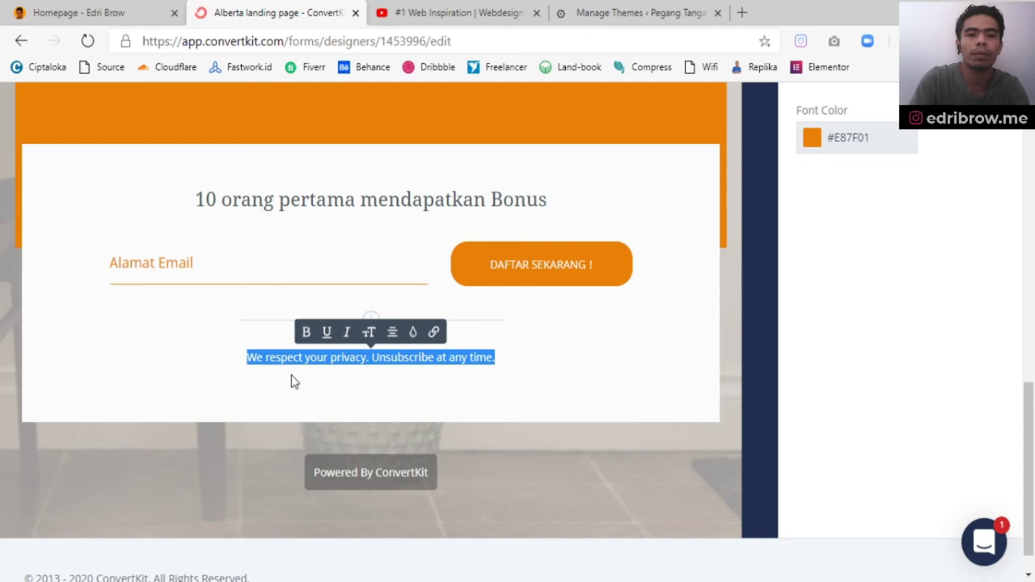
pyautogui.write('Saya ')
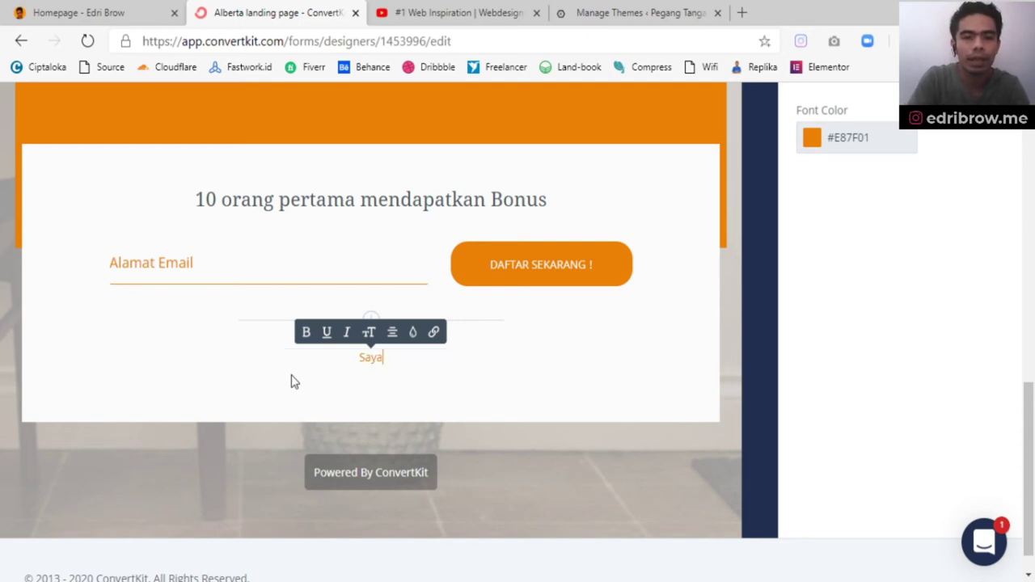
pyautogui.write('respek dengan privasi Anda, Anda')
pyautogui.press('BackSpace')
pyautogui.press('BackSpace')
pyautogui.press('BackSpace')
pyautogui.write('da dapat')
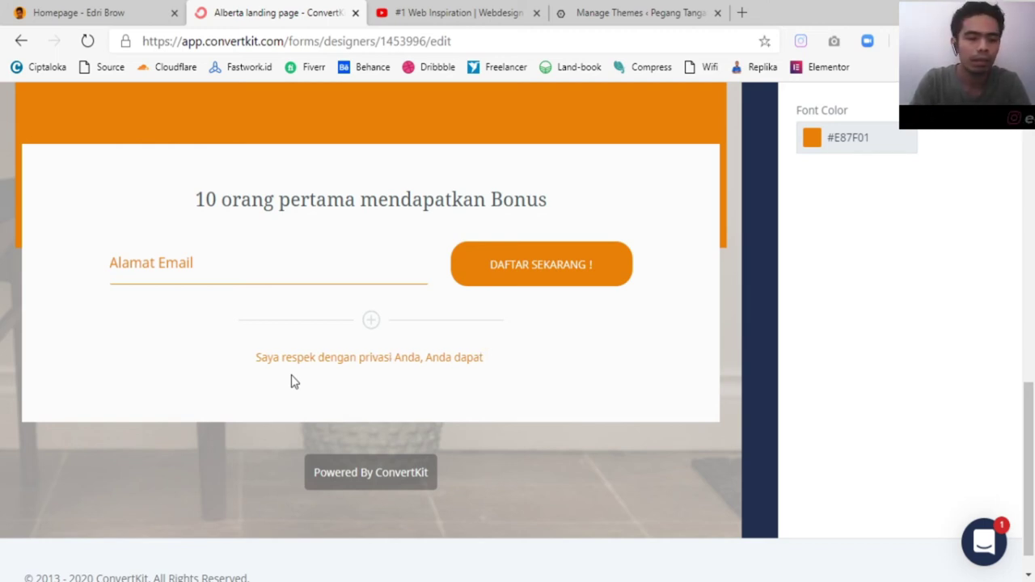
pyautogui.write('cance')
pyautogui.press('BackSpace')
pyautogui.press('BackSpace')
pyautogui.press('BackSpace')
pyautogui.press('BackSpace')
pyautogui.press('BackSpace')
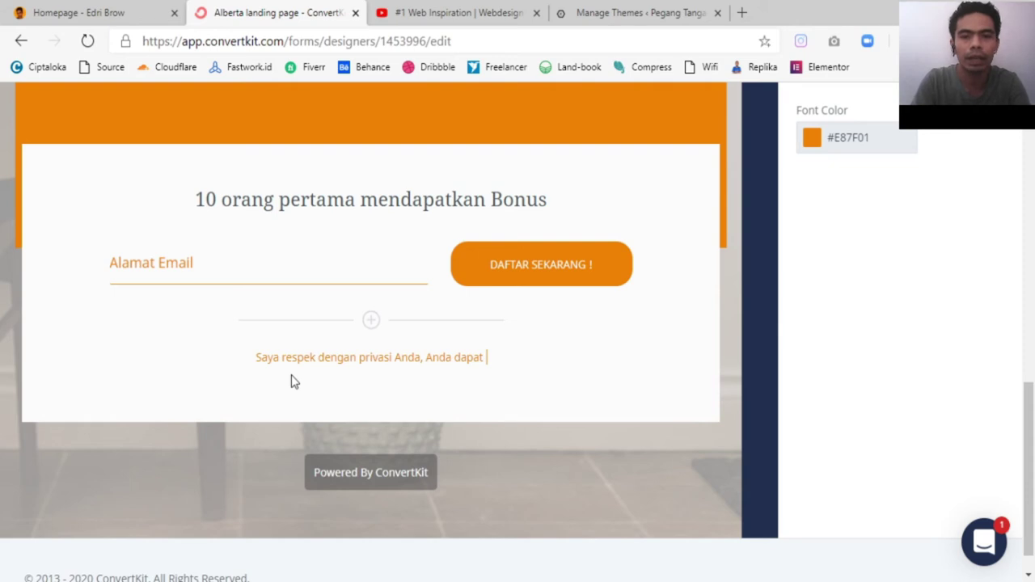
pyautogui.write('tidak berlangganan kapan')
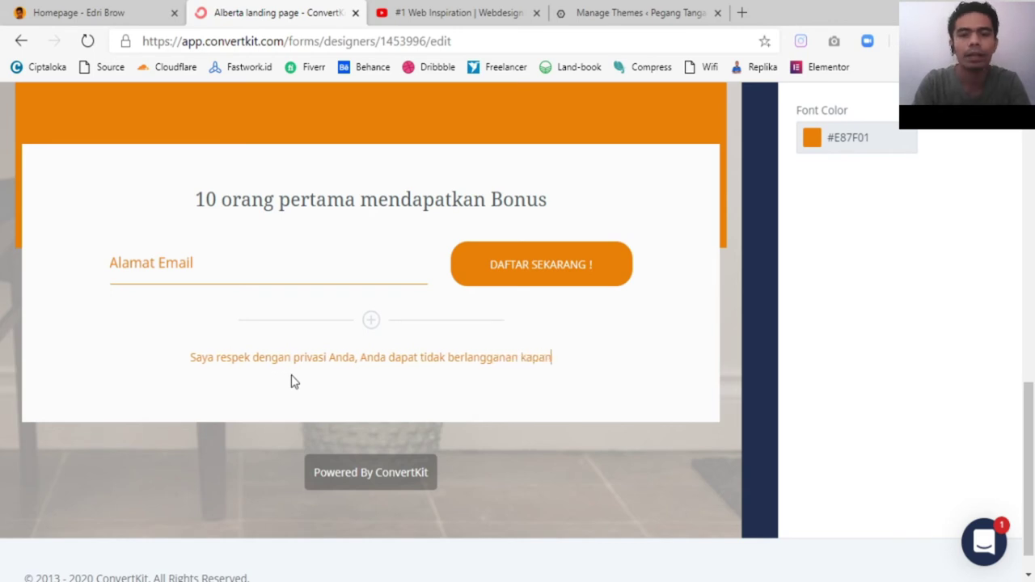
pyautogui.write(' saja.')
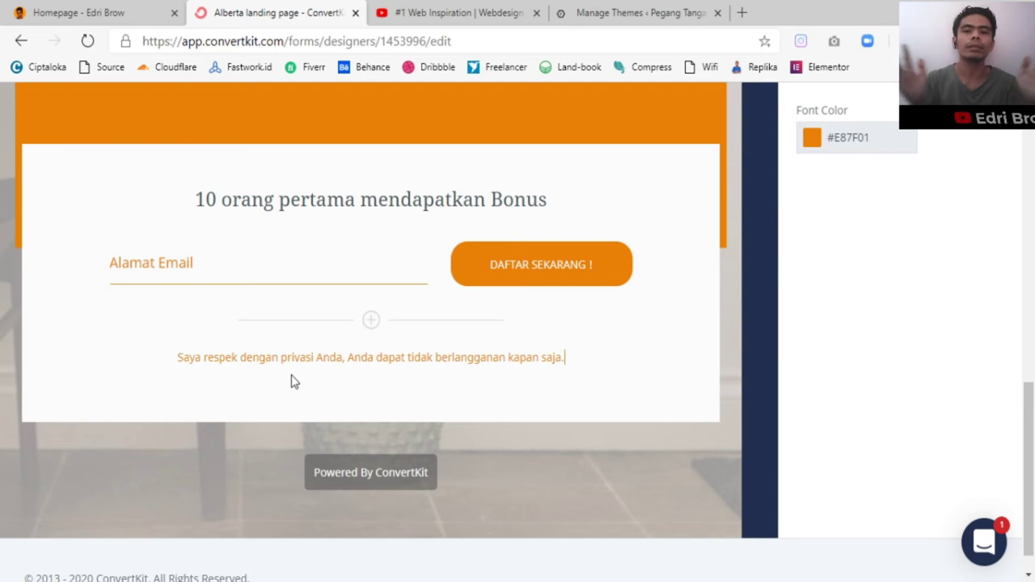
pyautogui.scroll(2, 291, 381)
pyautogui.scroll(-2, 291, 380)
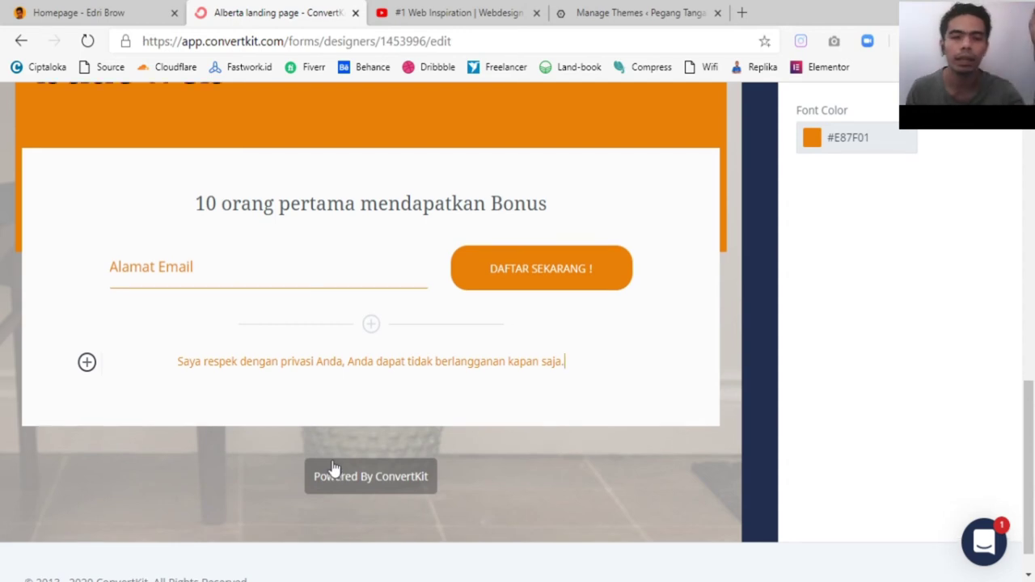
pyautogui.scroll(2, 332, 465)
pyautogui.scroll(2, 340, 368)
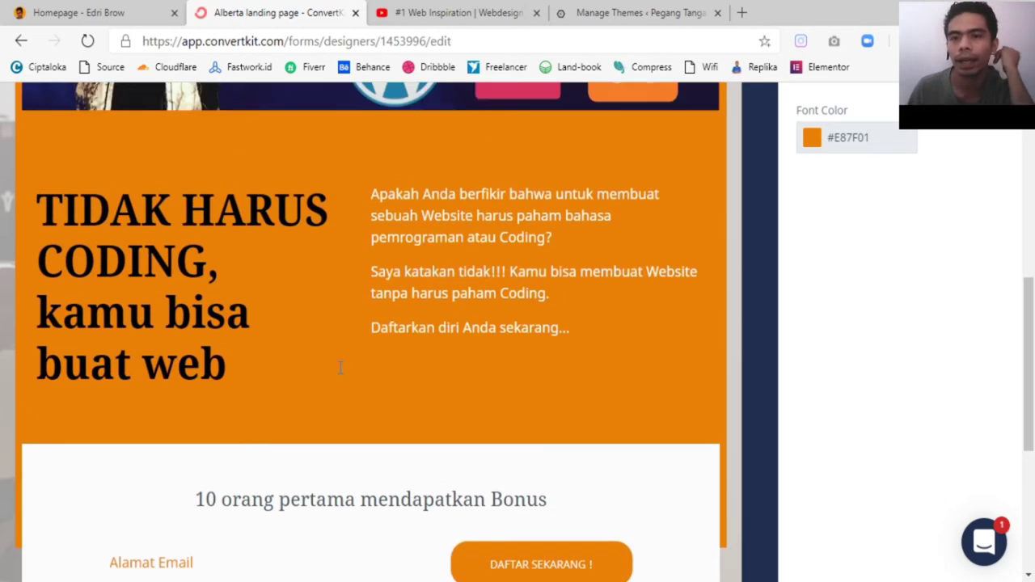
pyautogui.scroll(5, 341, 376)
pyautogui.scroll(4, 342, 376)
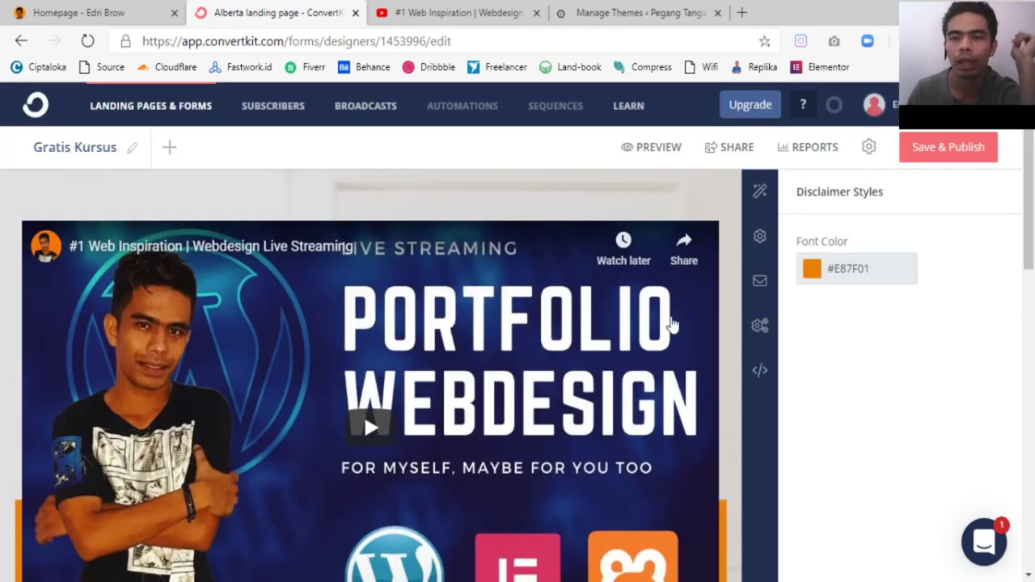
pyautogui.scroll(-1, 526, 325)
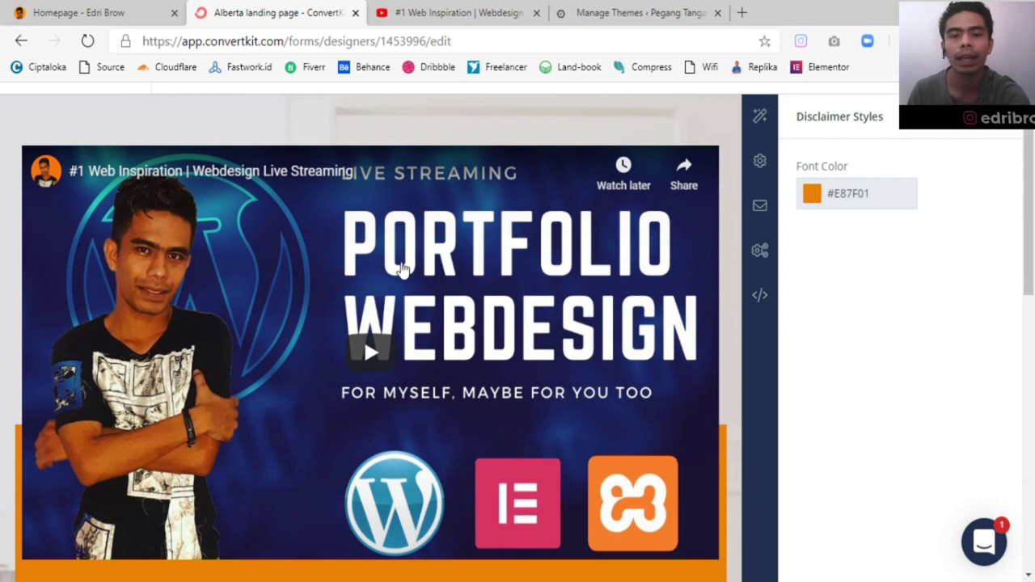
pyautogui.scroll(-1, 403, 270)
pyautogui.scroll(1, 403, 270)
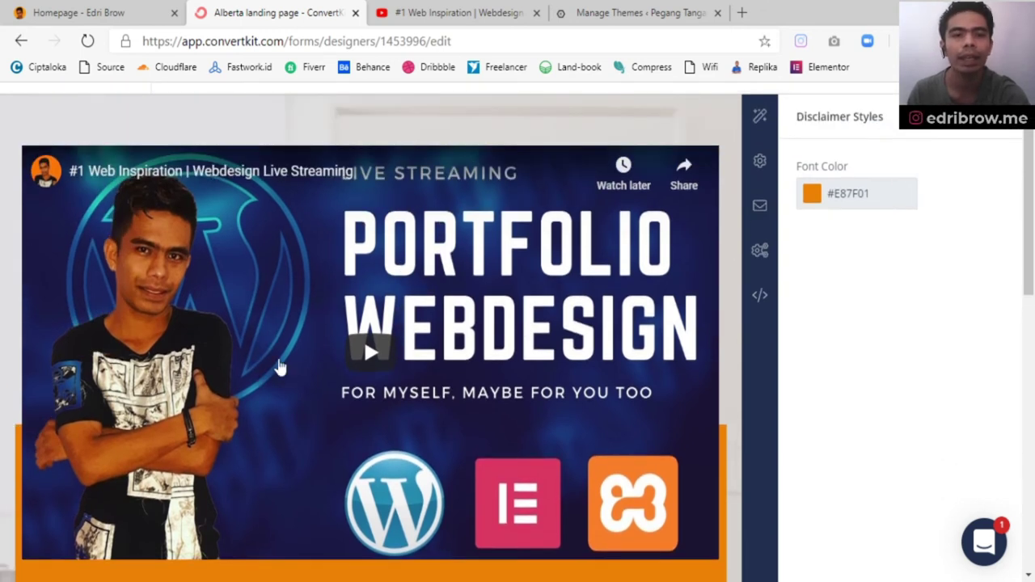
pyautogui.scroll(-1, 397, 397)
pyautogui.scroll(1, 397, 397)
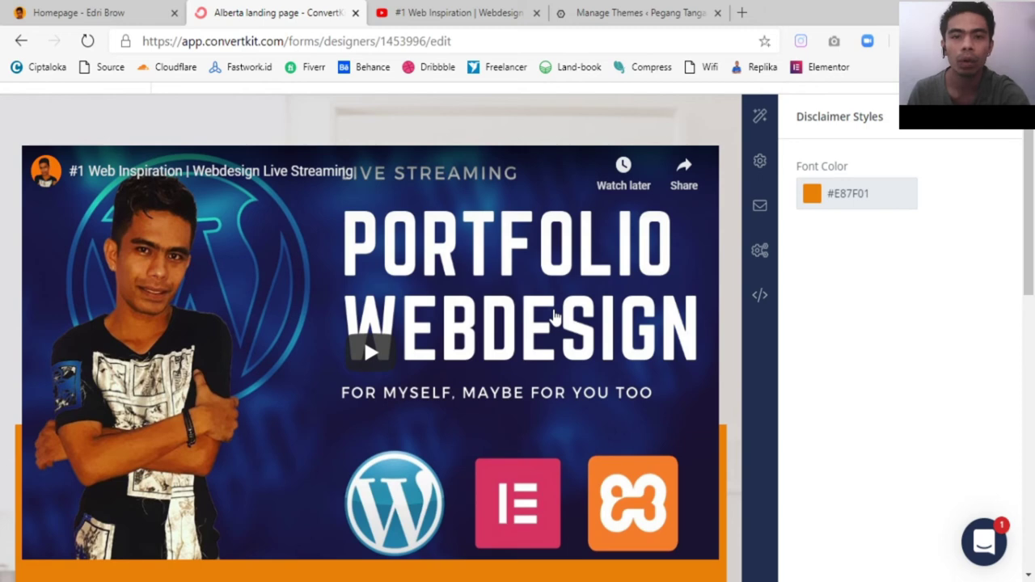
pyautogui.scroll(-2, 513, 364)
pyautogui.scroll(3, 515, 367)
pyautogui.scroll(1, 513, 365)
pyautogui.scroll(-2, 570, 389)
pyautogui.scroll(2, 541, 283)
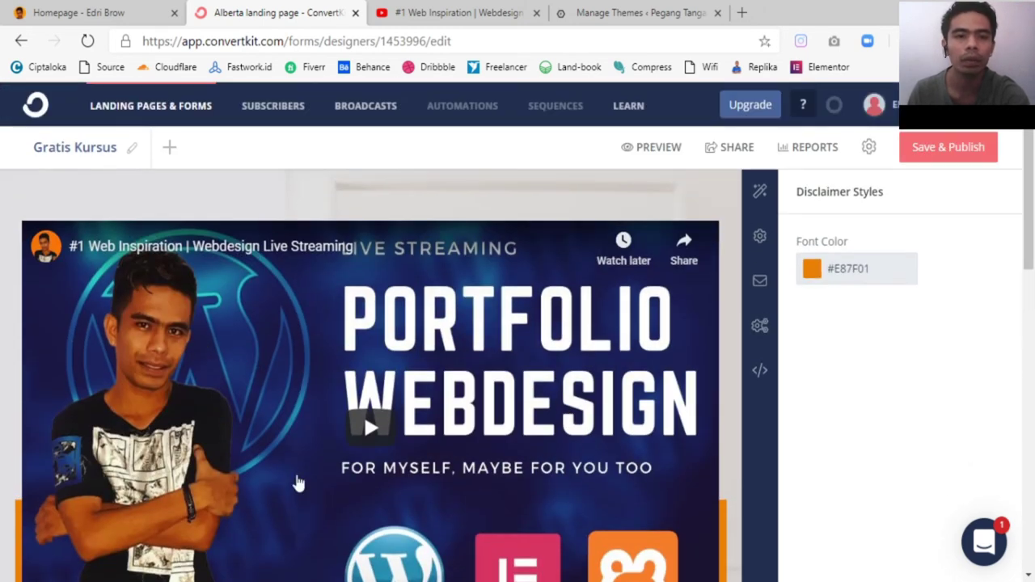
pyautogui.scroll(-2, 462, 430)
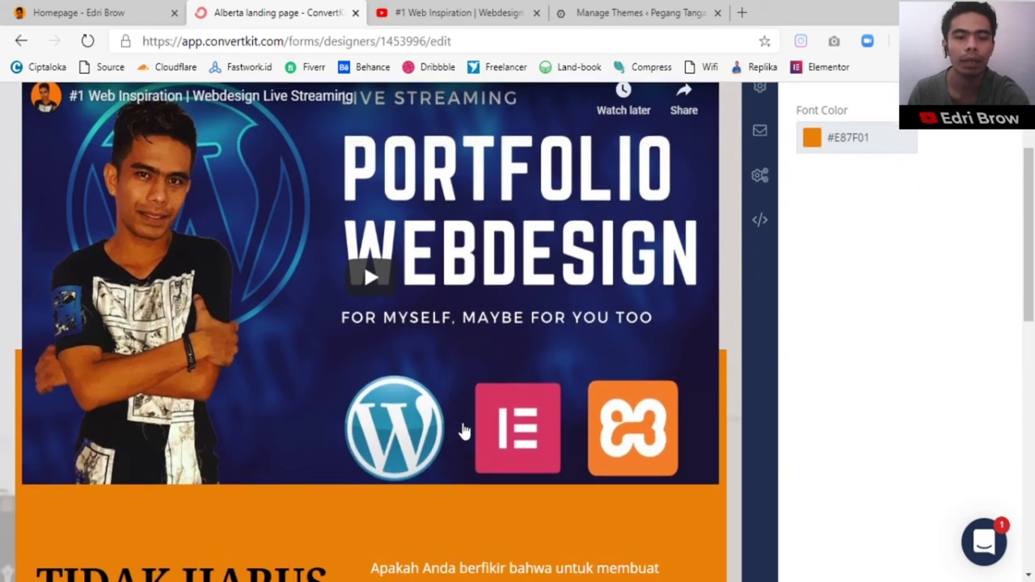
pyautogui.scroll(-3, 463, 431)
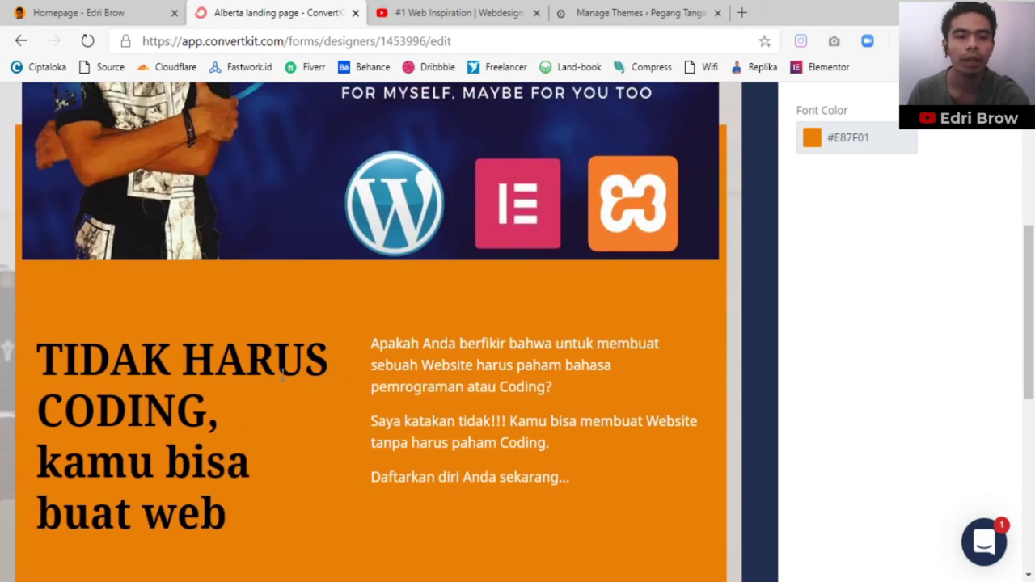
pyautogui.scroll(-2, 288, 392)
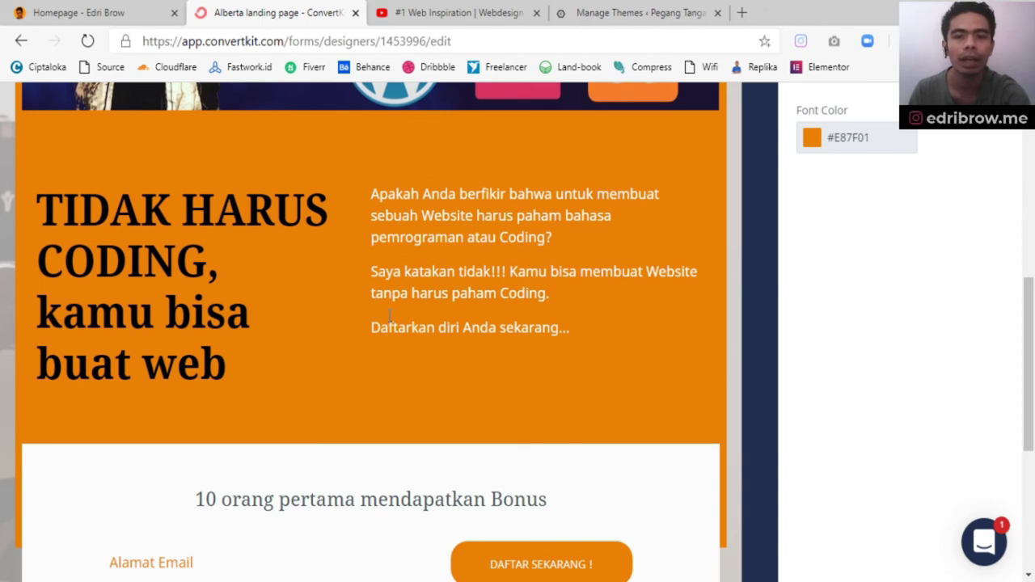
pyautogui.scroll(-2, 585, 330)
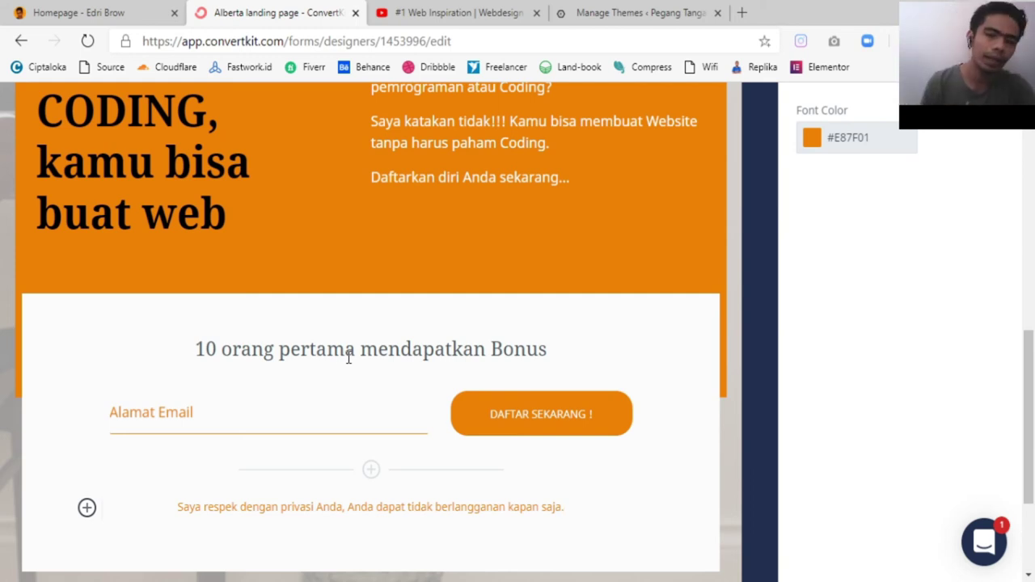
pyautogui.scroll(5, 346, 358)
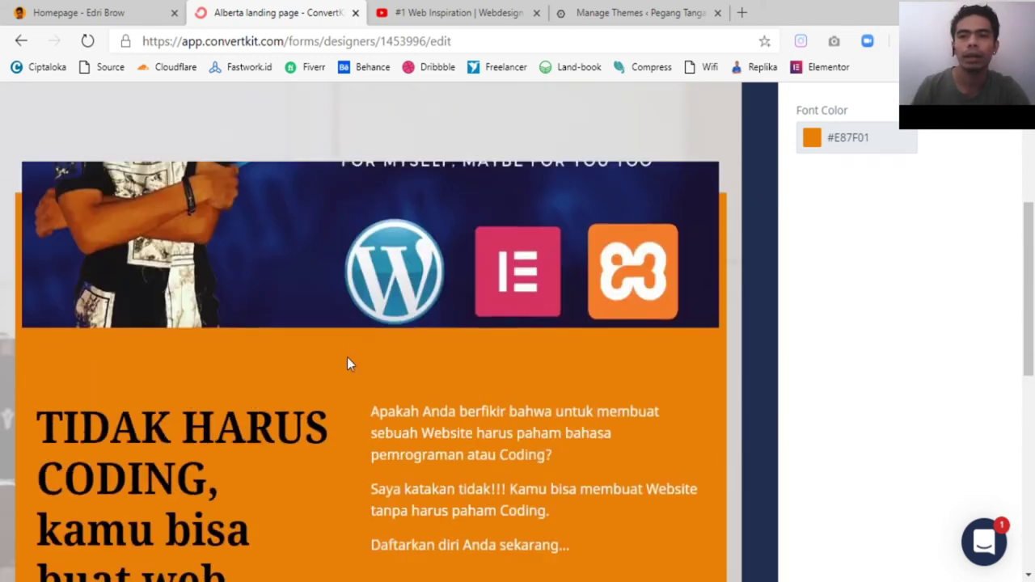
pyautogui.scroll(4, 347, 357)
pyautogui.scroll(-2, 544, 342)
pyautogui.scroll(-3, 577, 343)
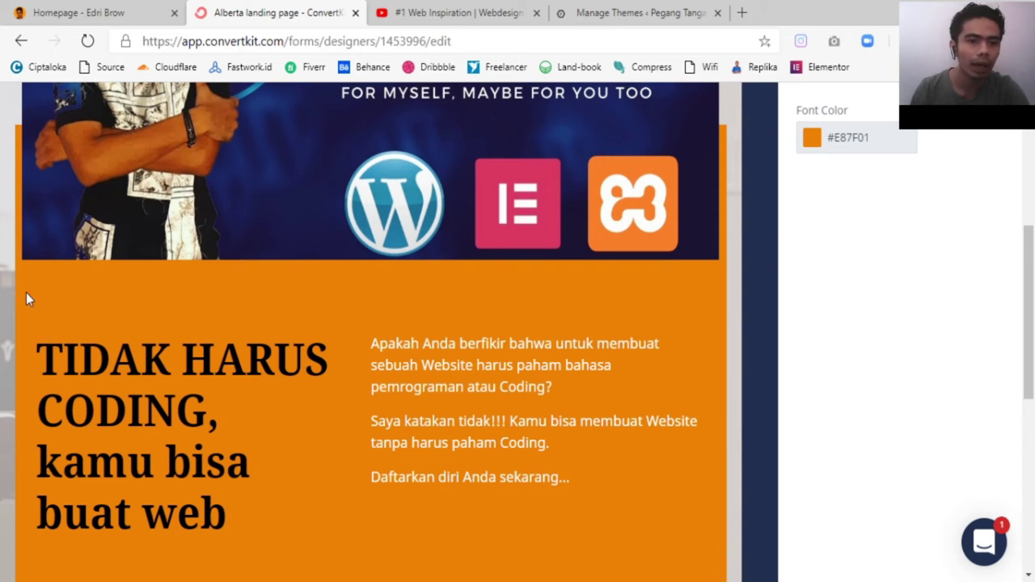
pyautogui.scroll(5, 709, 334)
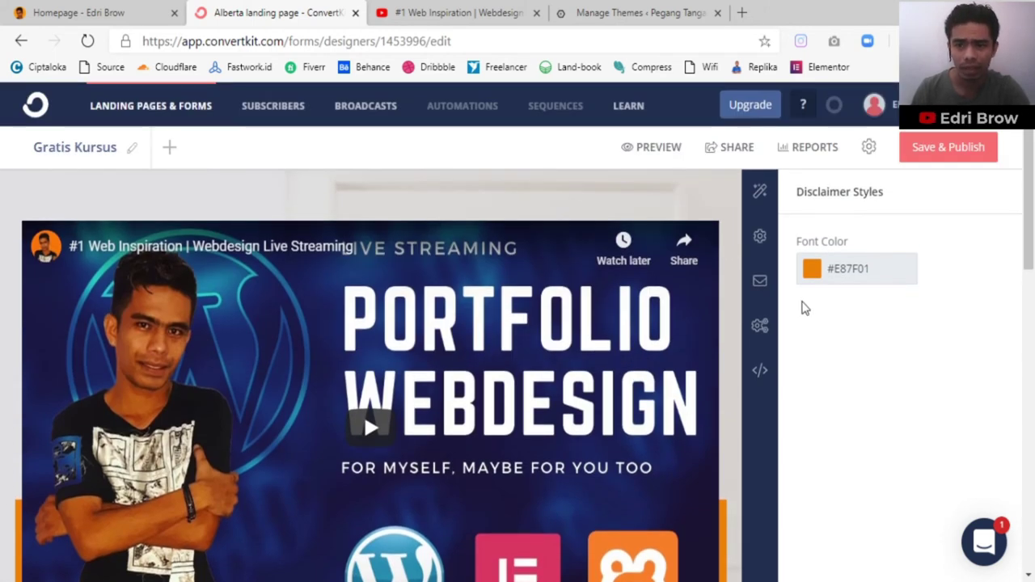
pyautogui.scroll(-5, 552, 460)
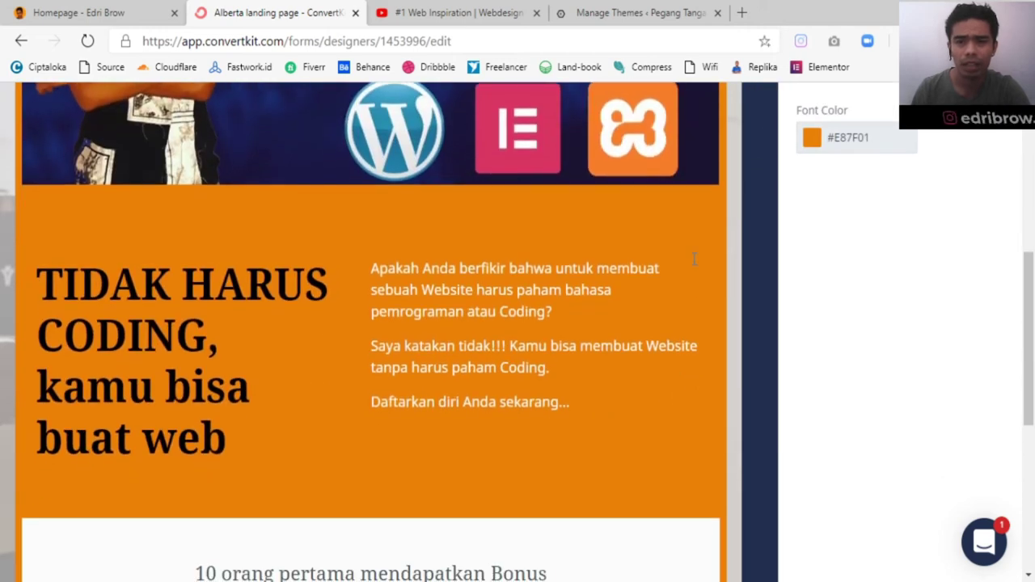
pyautogui.scroll(5, 808, 257)
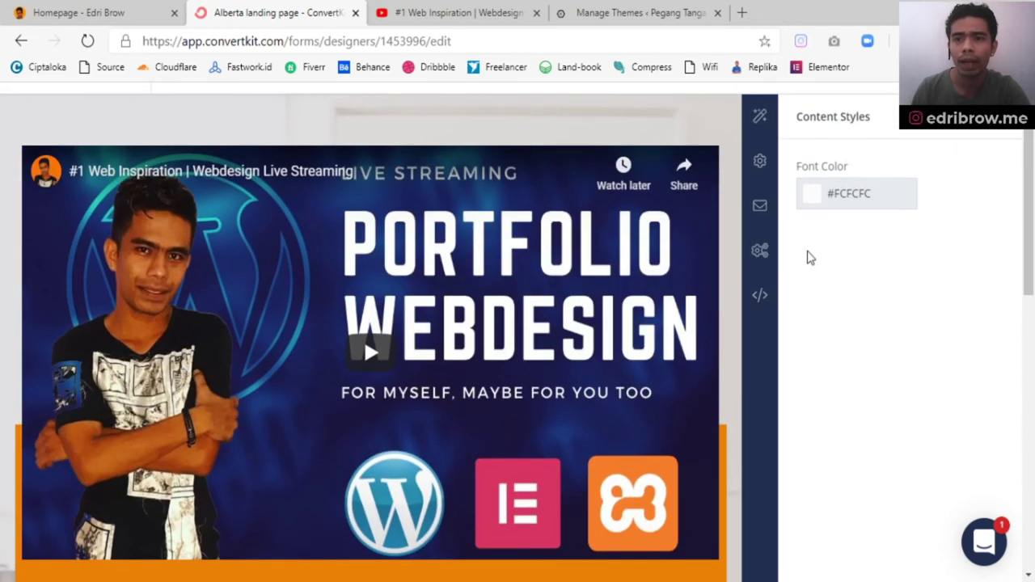
pyautogui.click(760, 162)
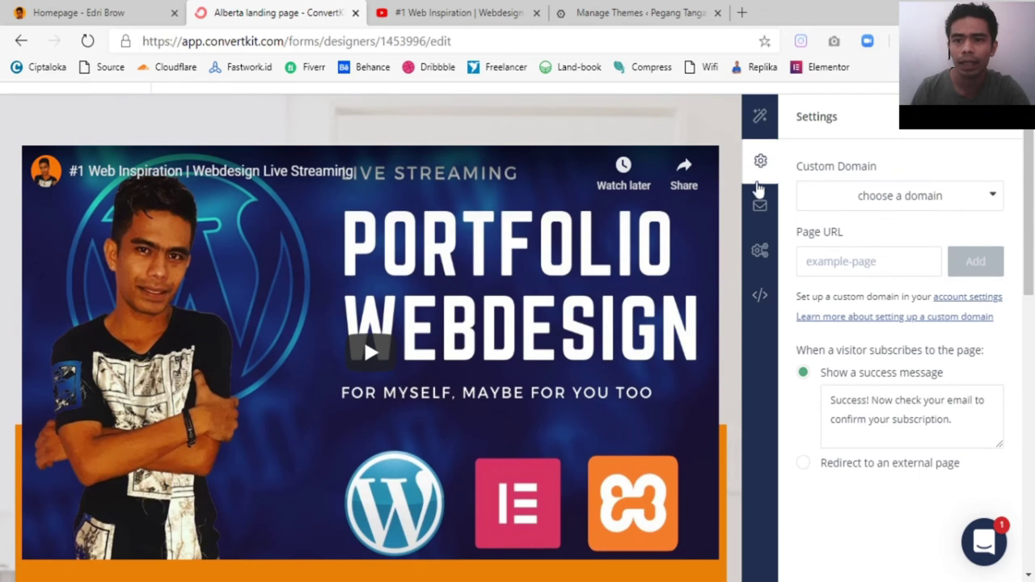
pyautogui.click(760, 253)
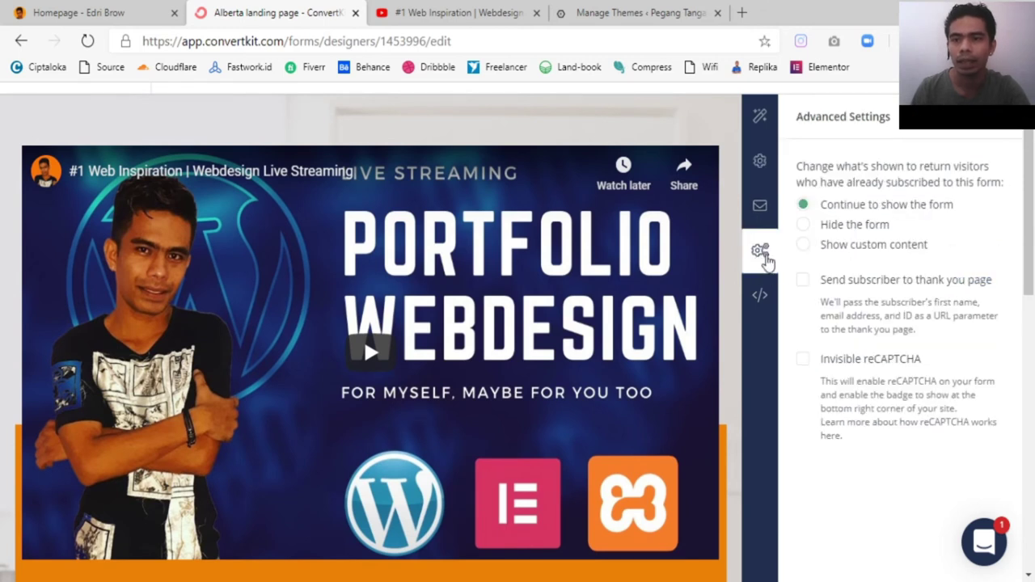
pyautogui.click(759, 118)
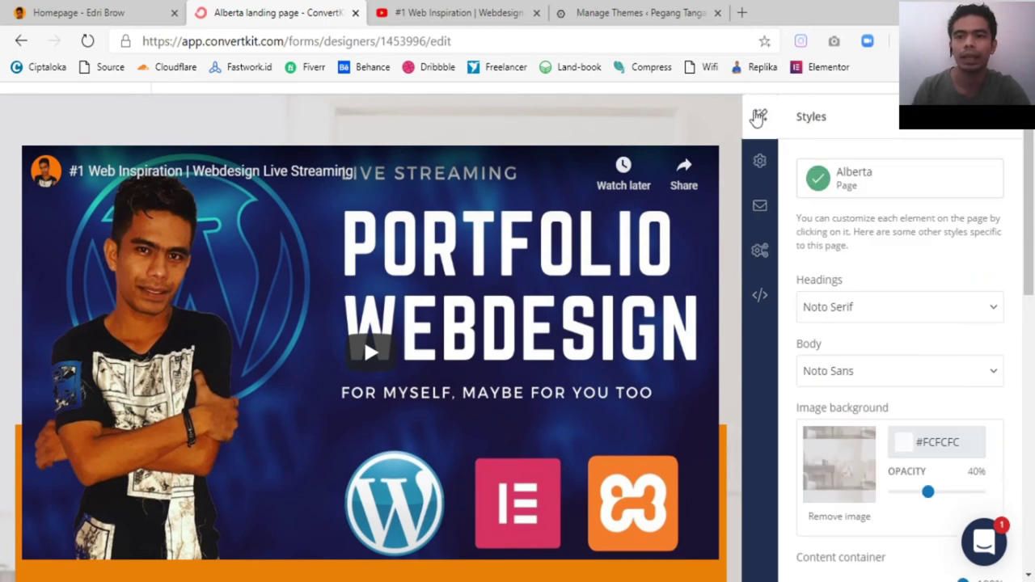
pyautogui.scroll(-3, 610, 291)
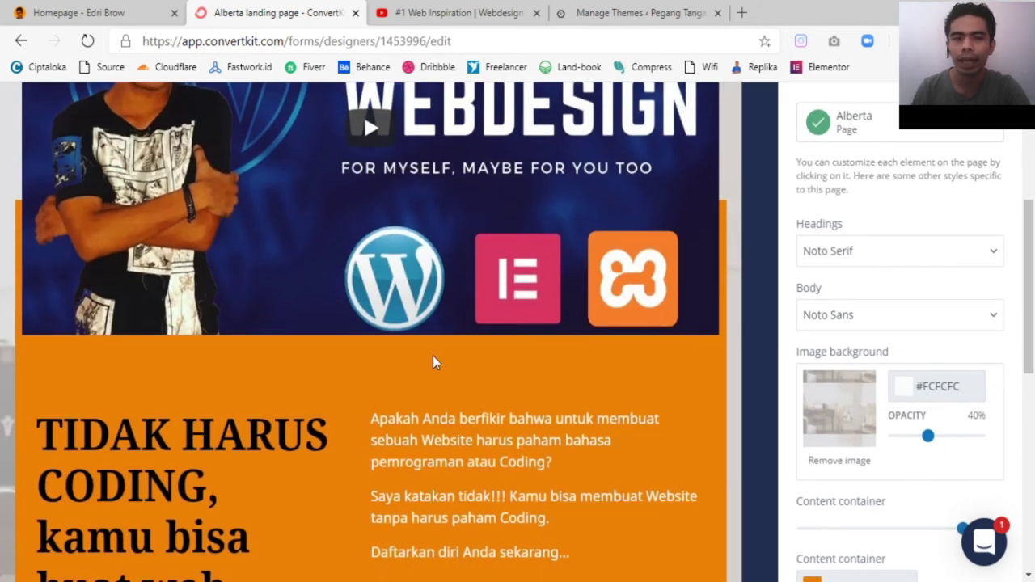
pyautogui.scroll(-2, 433, 362)
pyautogui.scroll(-1, 680, 417)
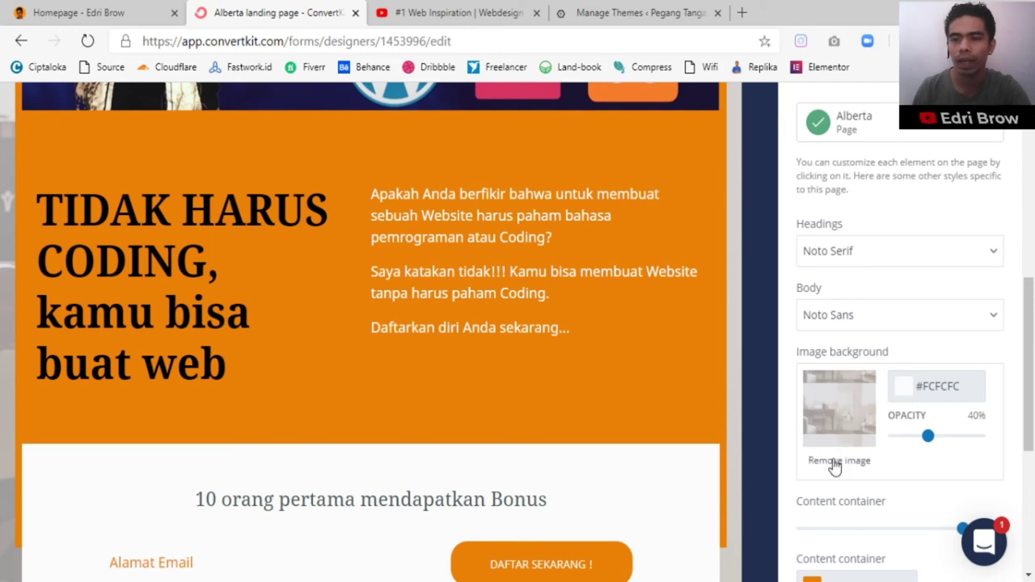
pyautogui.scroll(-3, 613, 421)
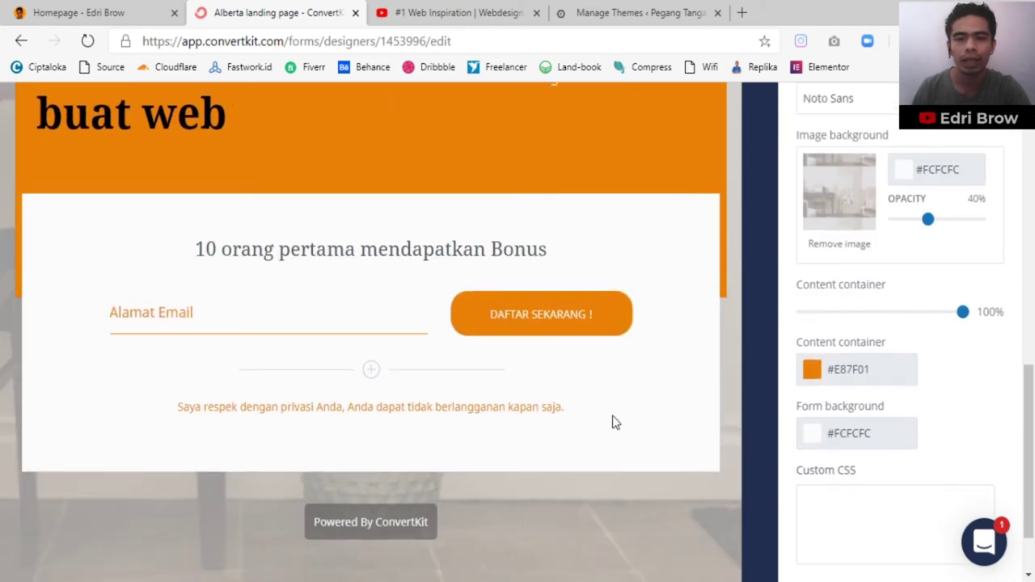
pyautogui.scroll(3, 612, 421)
# Step: Bring up the Unsplash photo library in the page background image chooser
pyautogui.click(838, 436)
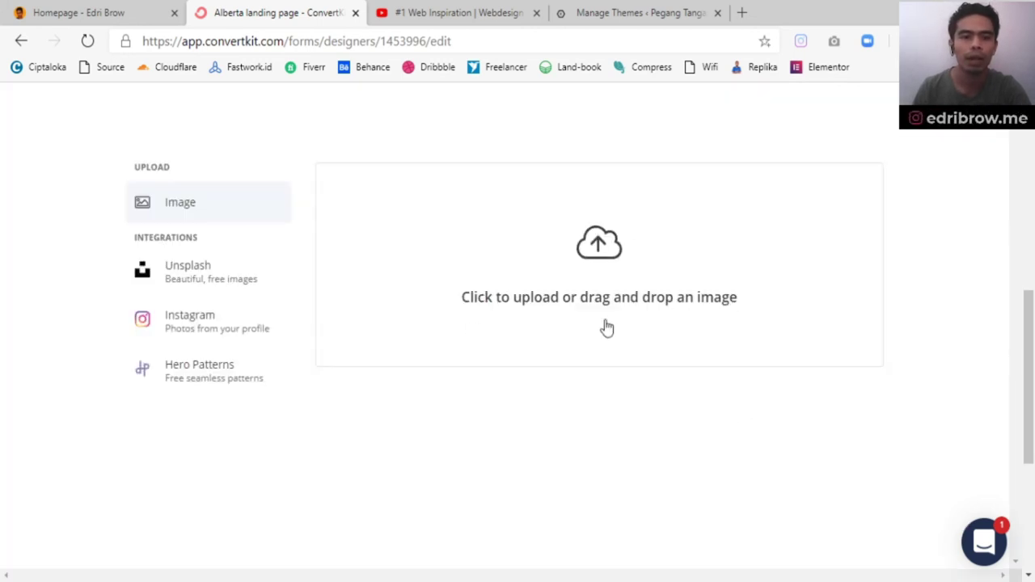
pyautogui.click(212, 270)
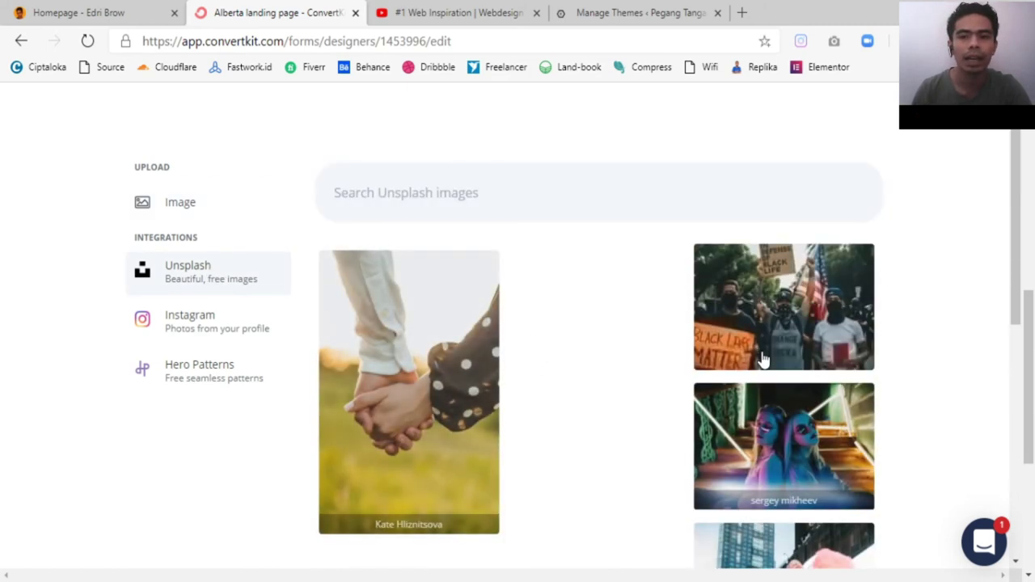
pyautogui.click(225, 332)
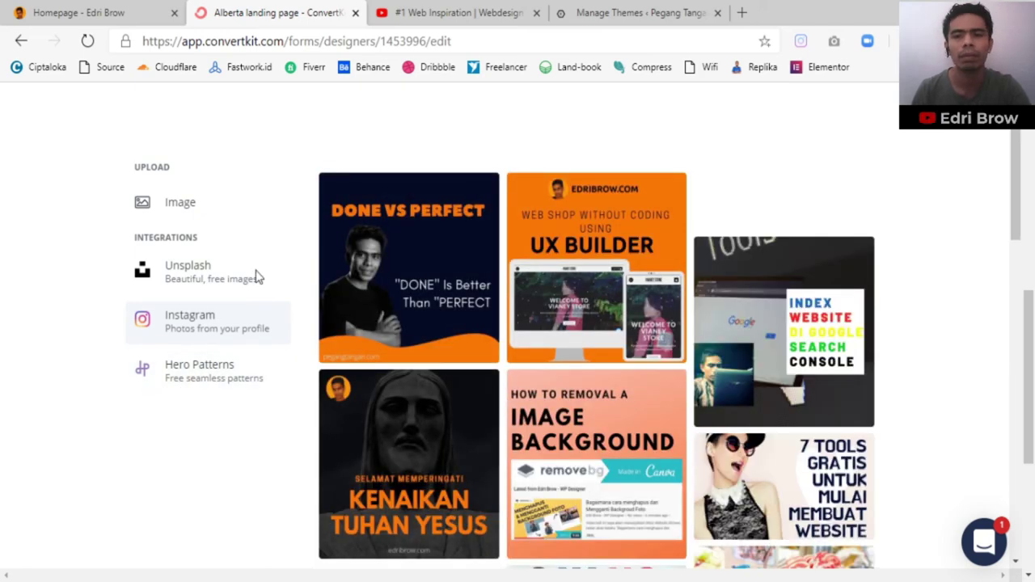
pyautogui.click(189, 278)
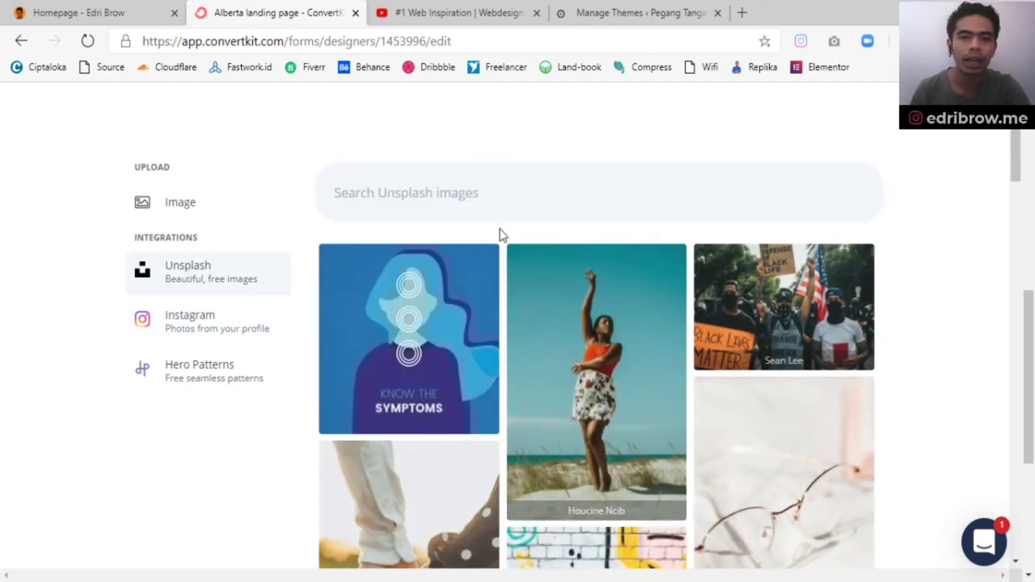
pyautogui.scroll(-1, 575, 322)
pyautogui.scroll(1, 576, 321)
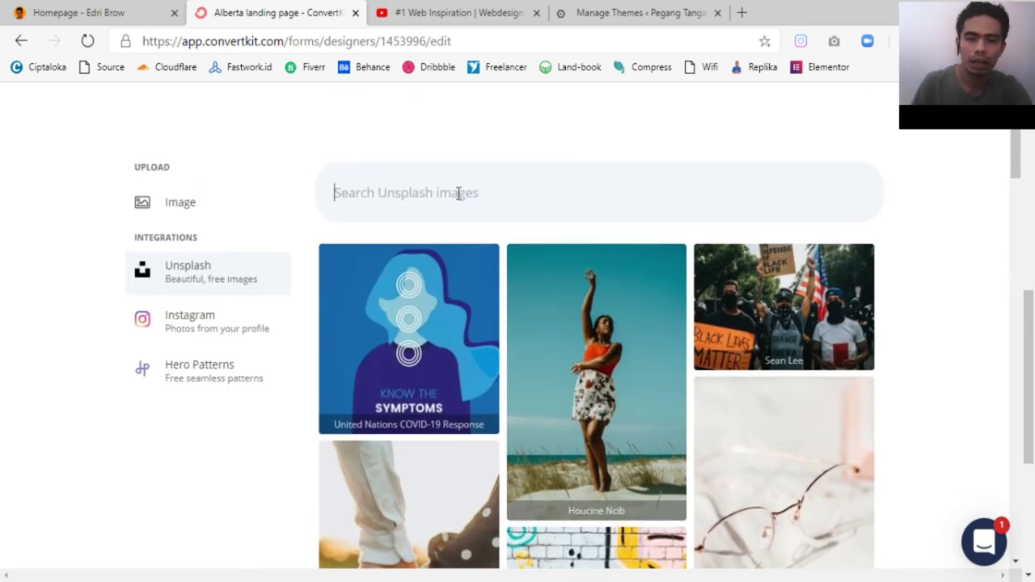
# Step: Search Unsplash for 'computer' and set the silhouetted sunset-window photo as background
pyautogui.write('computer')
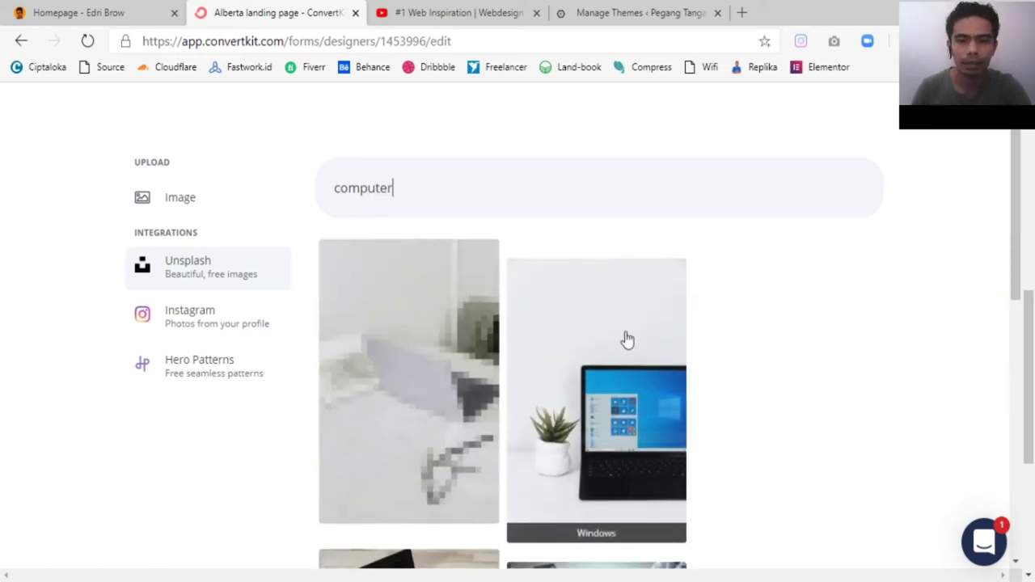
pyautogui.scroll(-2, 624, 339)
pyautogui.scroll(-1, 625, 340)
pyautogui.scroll(-1, 625, 340)
pyautogui.scroll(-2, 625, 340)
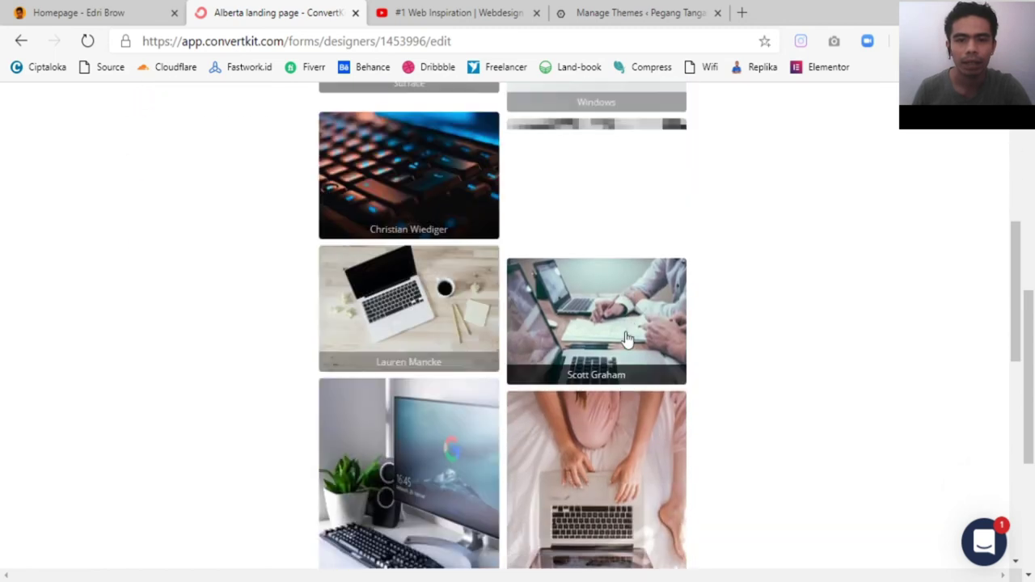
pyautogui.scroll(-2, 627, 340)
pyautogui.scroll(-2, 627, 339)
pyautogui.scroll(-1, 626, 340)
pyautogui.scroll(-2, 627, 340)
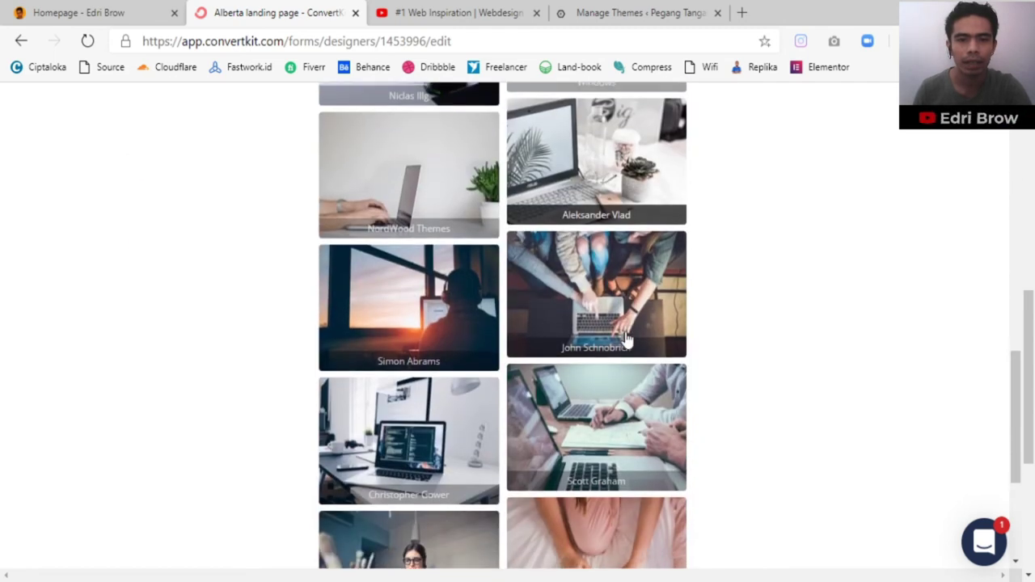
pyautogui.click(413, 304)
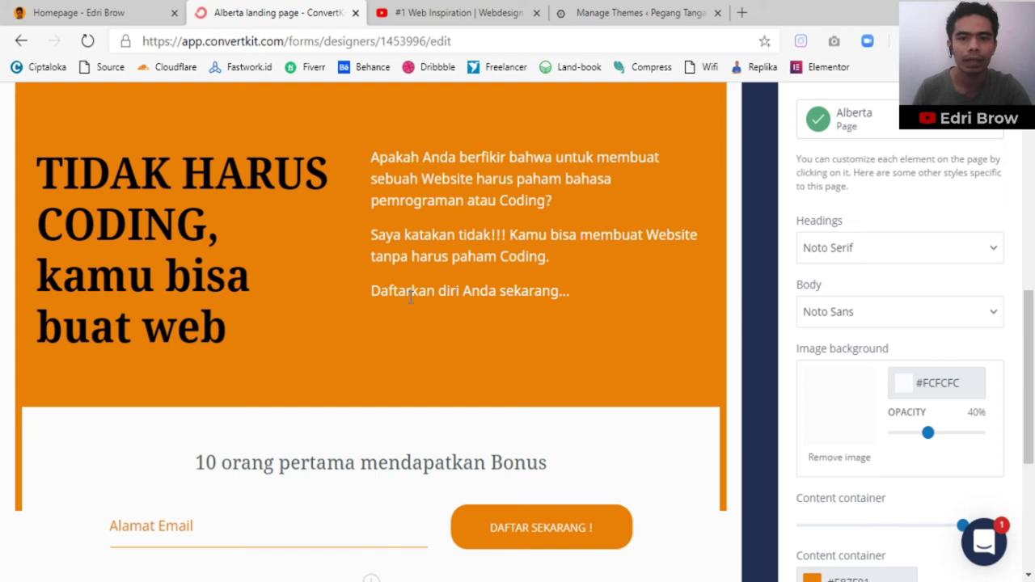
# Step: Set the background image overlay opacity to 55%
pyautogui.scroll(-2, 343, 340)
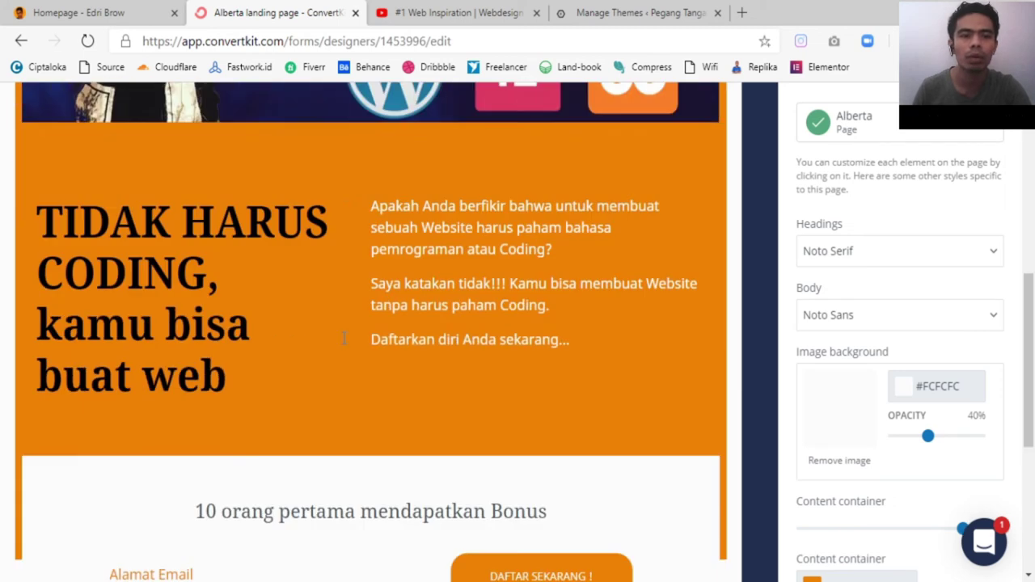
pyautogui.scroll(-4, 343, 340)
pyautogui.scroll(-1, 343, 344)
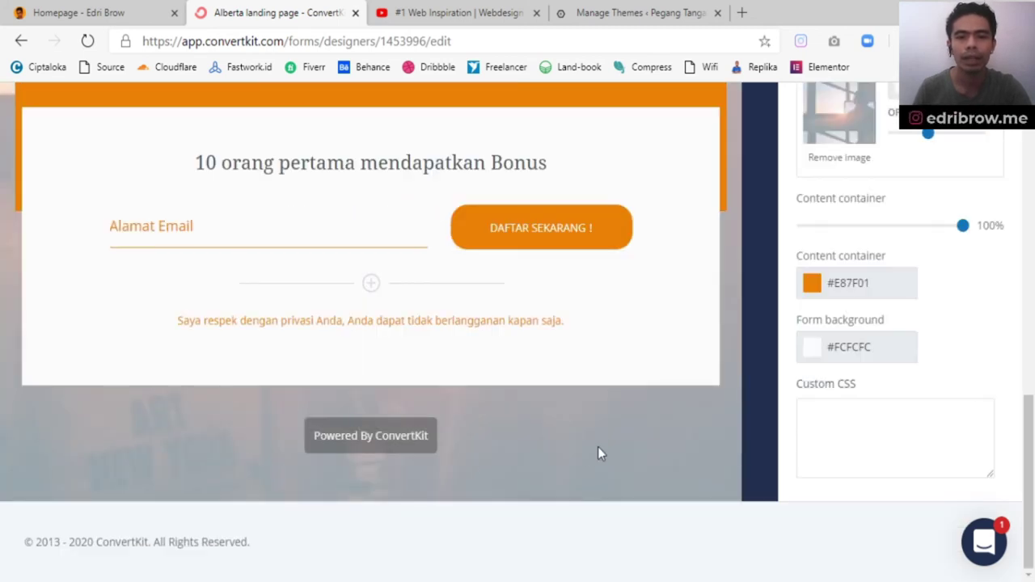
pyautogui.scroll(5, 314, 400)
pyautogui.scroll(-2, 315, 393)
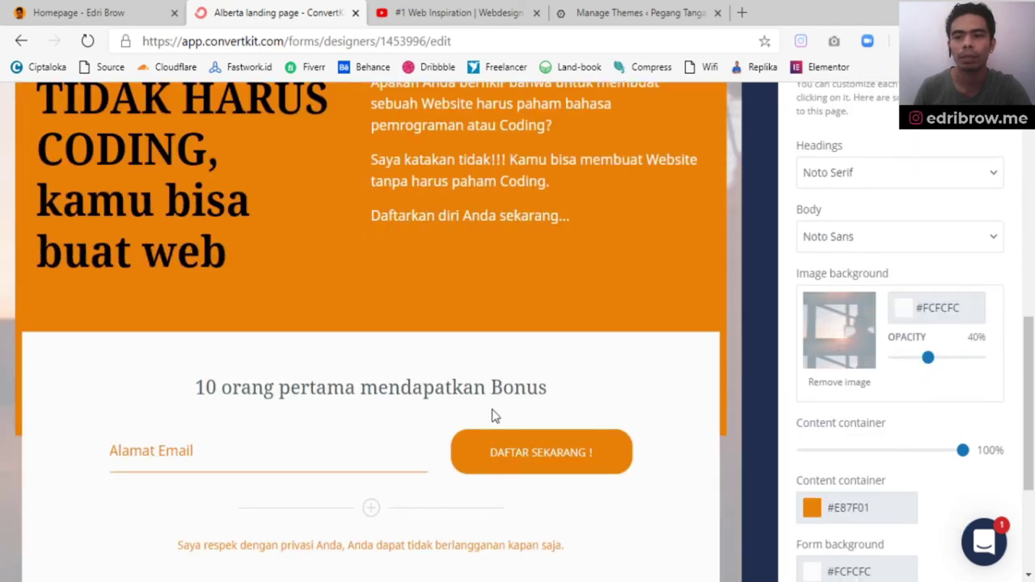
pyautogui.scroll(3, 495, 416)
pyautogui.scroll(-2, 769, 481)
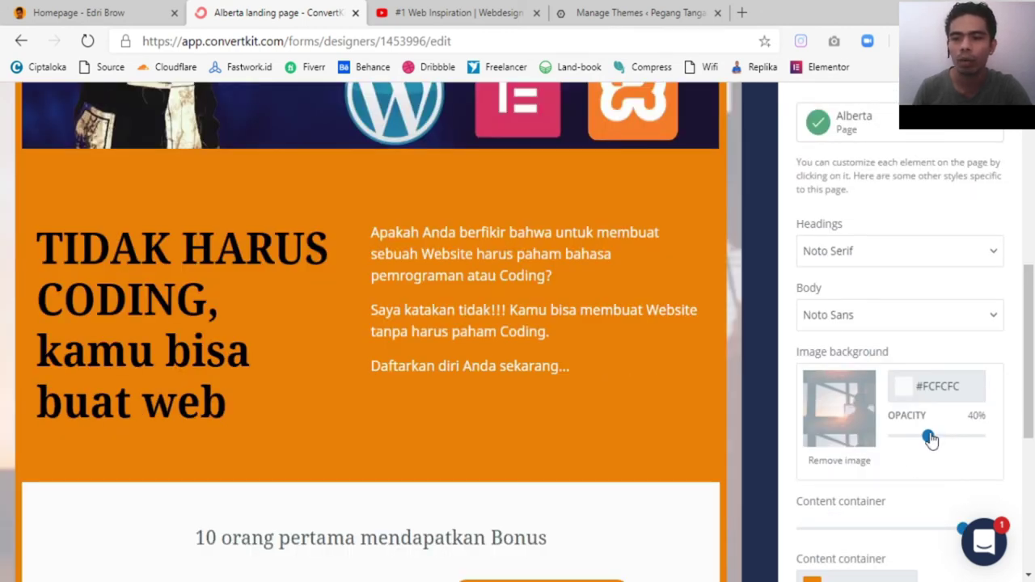
pyautogui.moveTo(927, 436)
pyautogui.mouseDown()
pyautogui.moveTo(900, 437)
pyautogui.moveTo(976, 449)
pyautogui.moveTo(962, 448)
pyautogui.mouseUp()
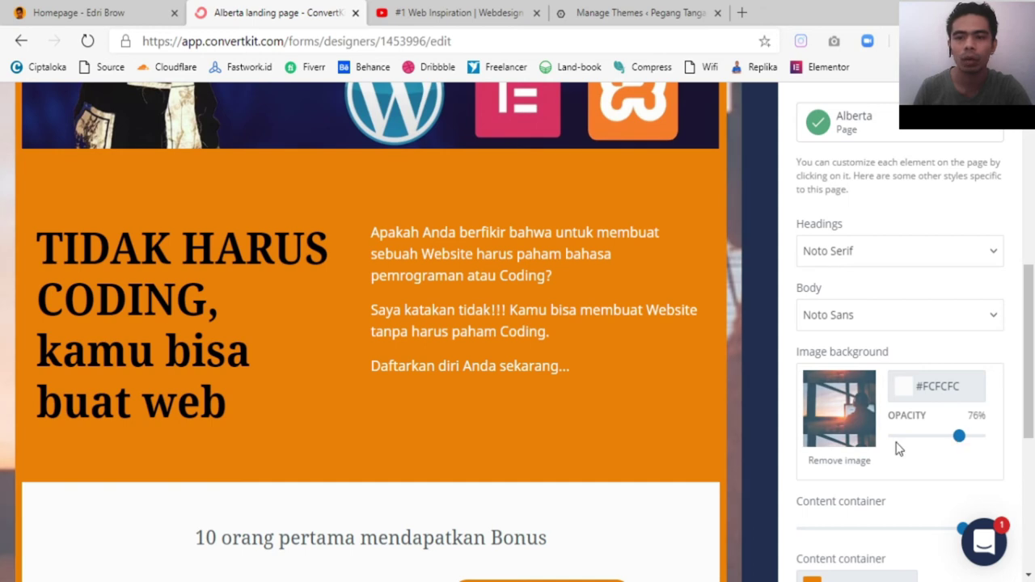
pyautogui.scroll(-5, 545, 365)
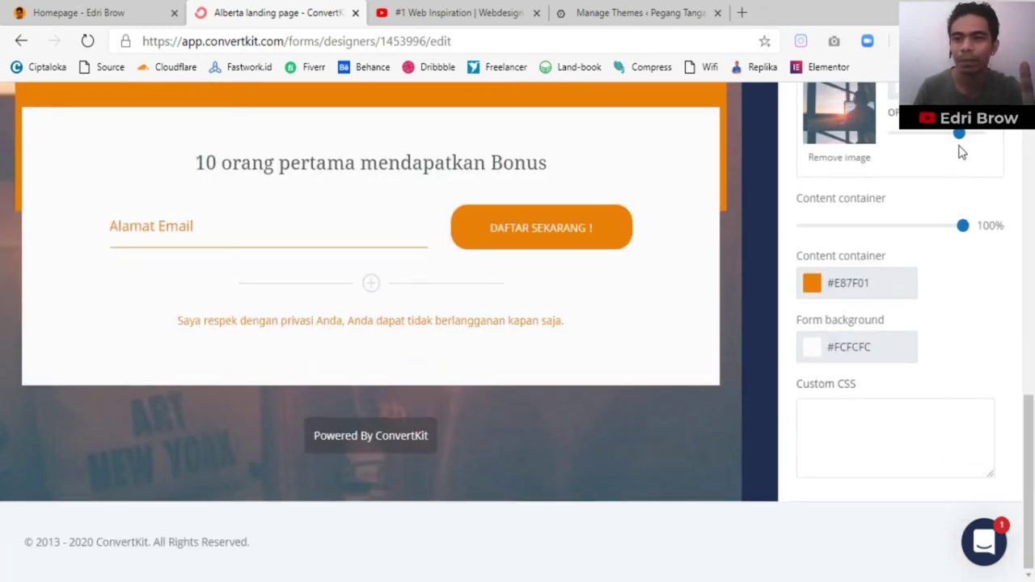
pyautogui.moveTo(951, 139); pyautogui.dragTo(941, 136)
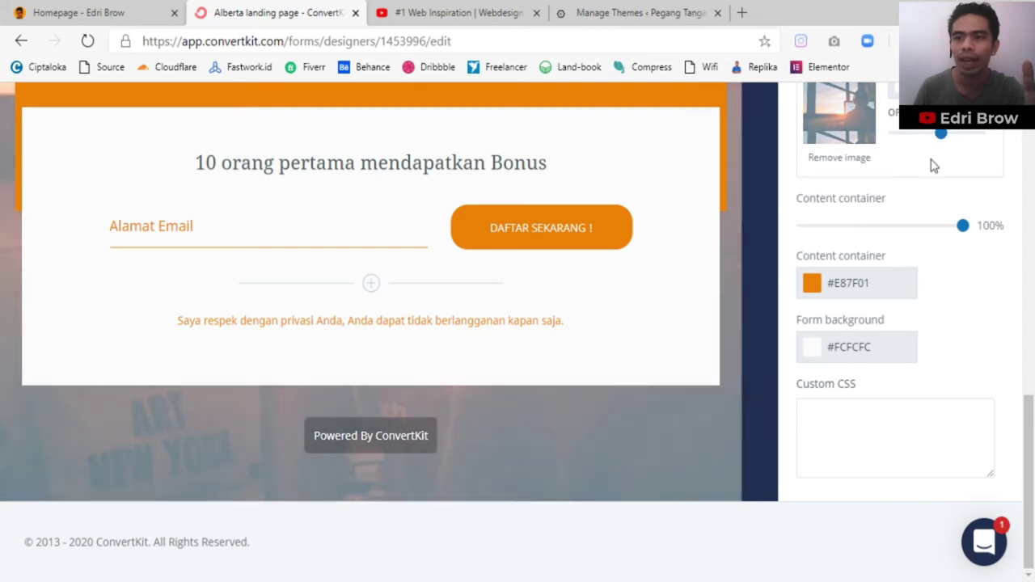
pyautogui.scroll(1, 930, 164)
# Step: Change the background overlay colour to near-black #101010
pyautogui.click(909, 163)
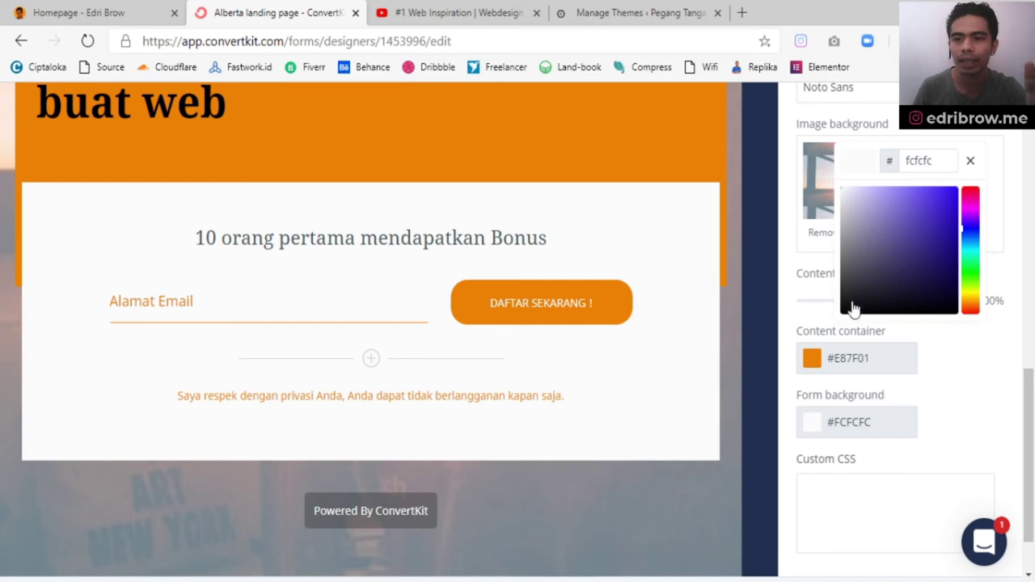
pyautogui.moveTo(853, 310); pyautogui.dragTo(890, 303)
pyautogui.click(752, 260)
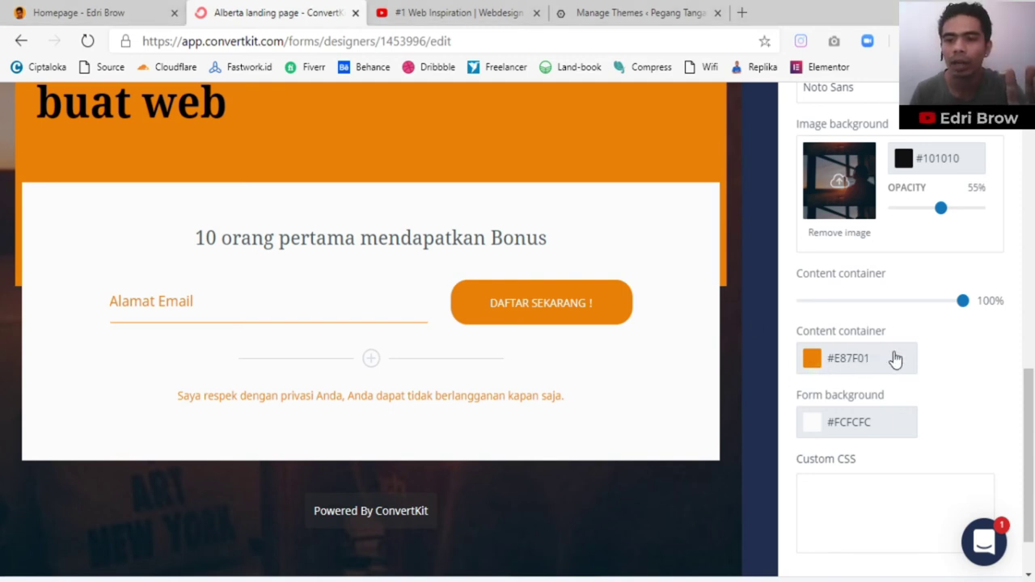
# Step: Change the content container colour from orange #E87F01 to bright green #01E85F
pyautogui.scroll(3, 712, 350)
pyautogui.scroll(3, 404, 359)
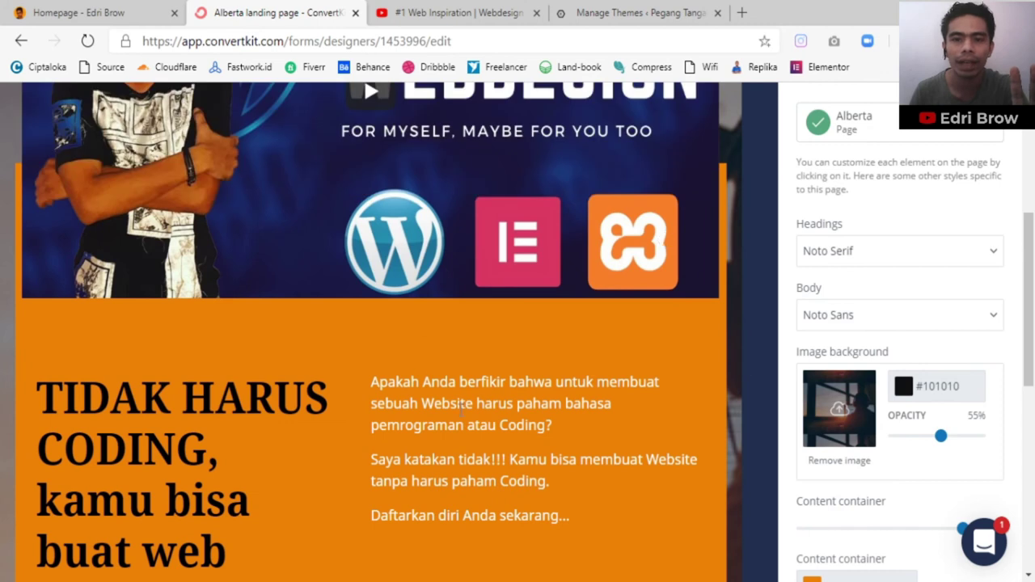
pyautogui.scroll(-5, 530, 422)
pyautogui.scroll(-3, 813, 440)
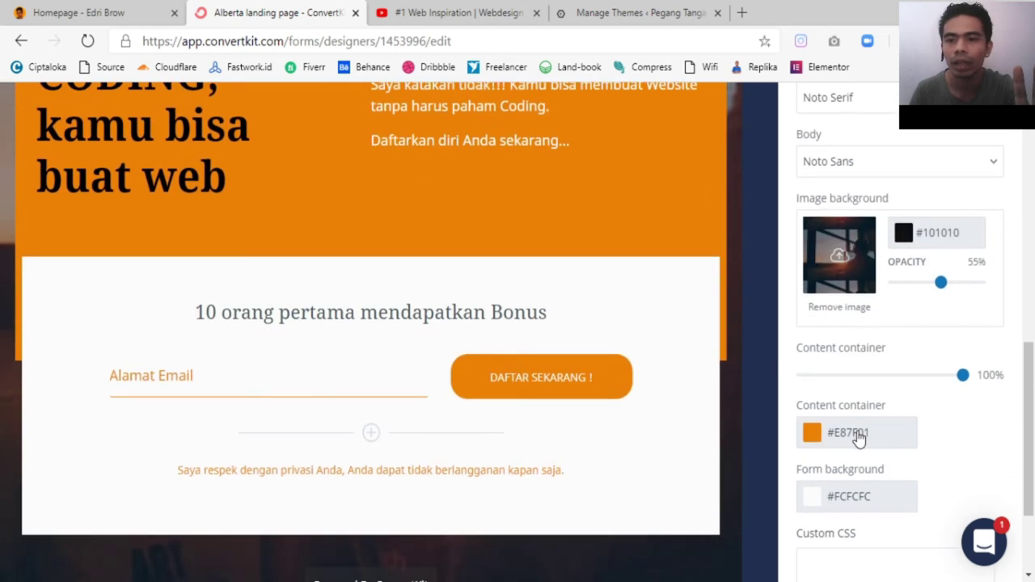
pyautogui.click(813, 441)
pyautogui.scroll(-2, 981, 458)
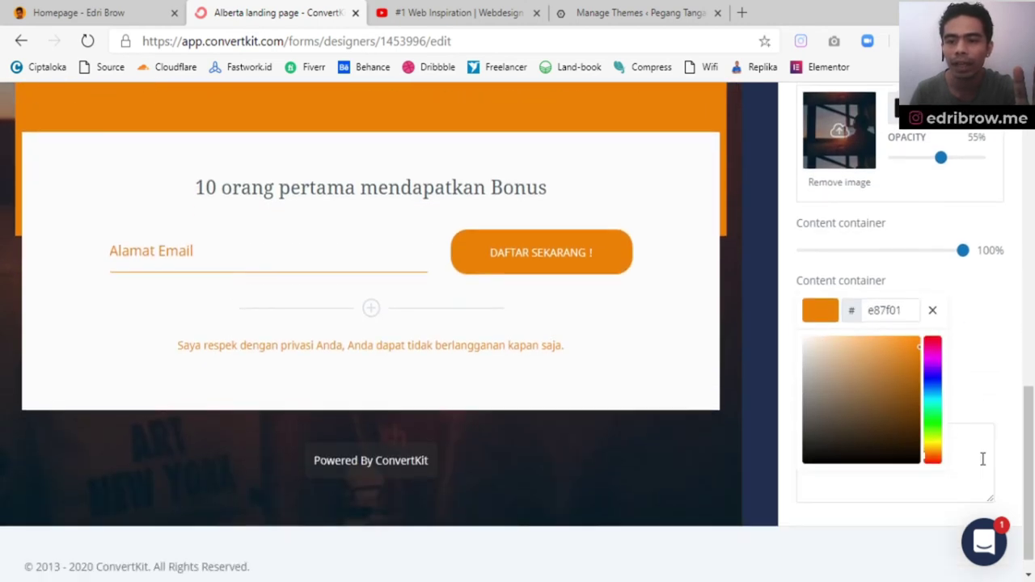
pyautogui.click(932, 412)
pyautogui.scroll(3, 594, 345)
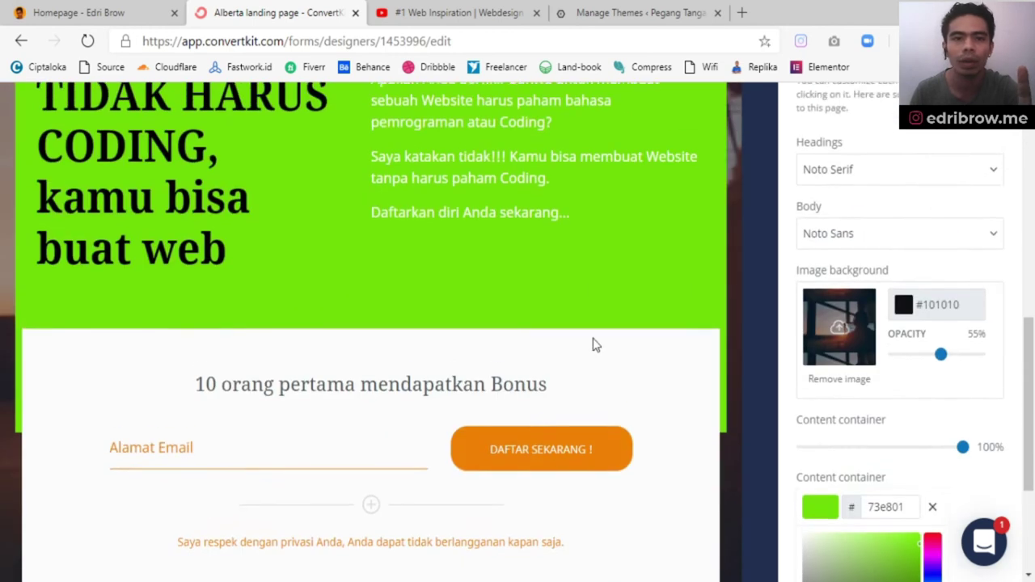
pyautogui.scroll(4, 594, 338)
pyautogui.scroll(-3, 594, 338)
pyautogui.scroll(-3, 594, 338)
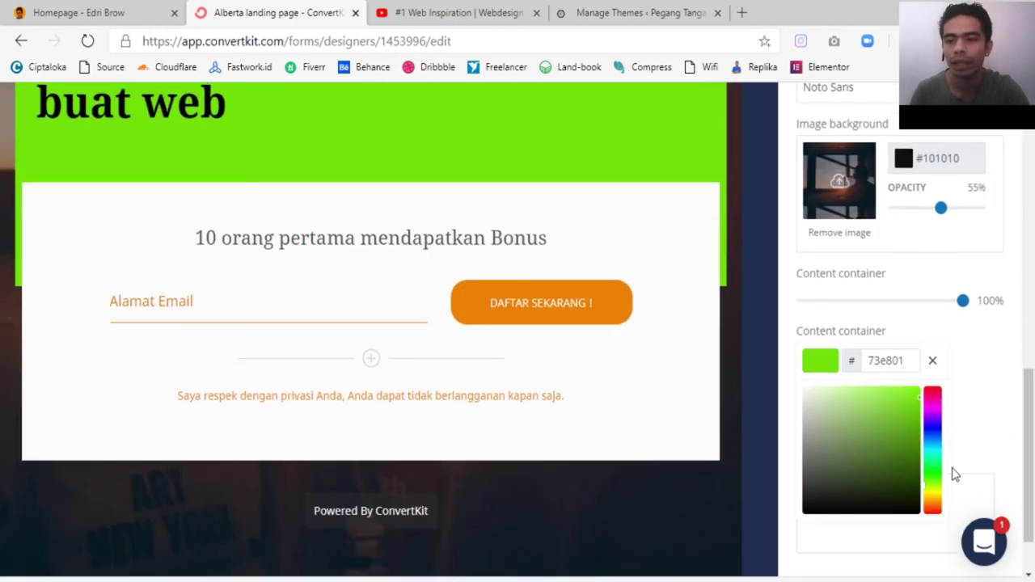
pyautogui.click(936, 473)
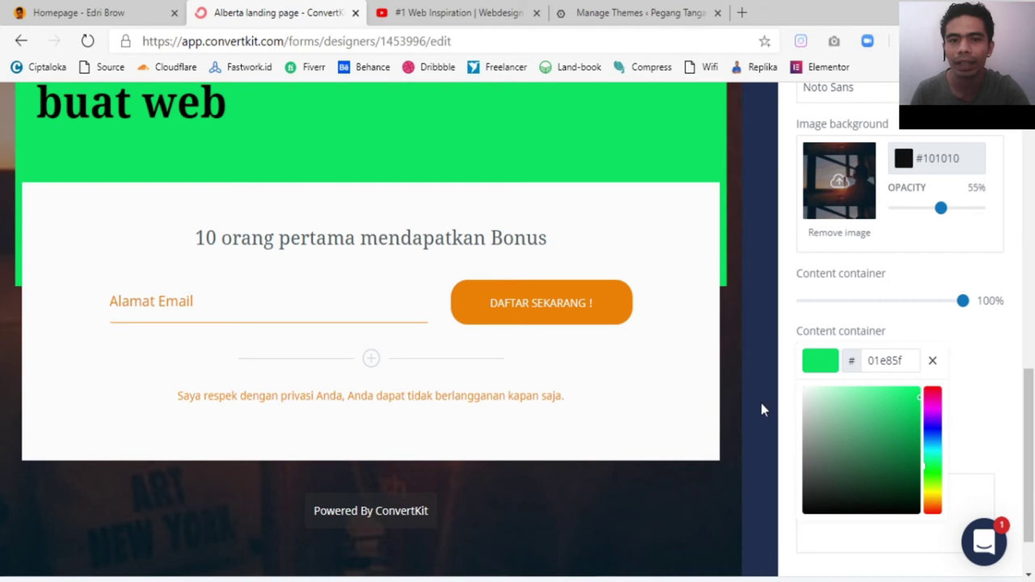
# Step: Keep Noto Serif as the heading font and Noto Sans as the body font
pyautogui.scroll(4, 546, 351)
pyautogui.scroll(2, 547, 351)
pyautogui.scroll(-1, 547, 351)
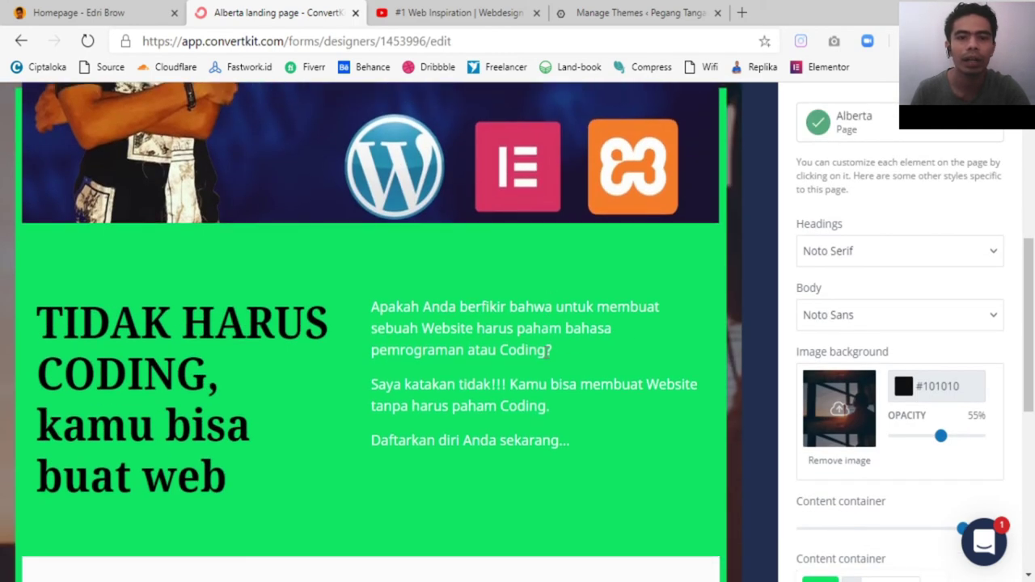
pyautogui.scroll(-1, 547, 353)
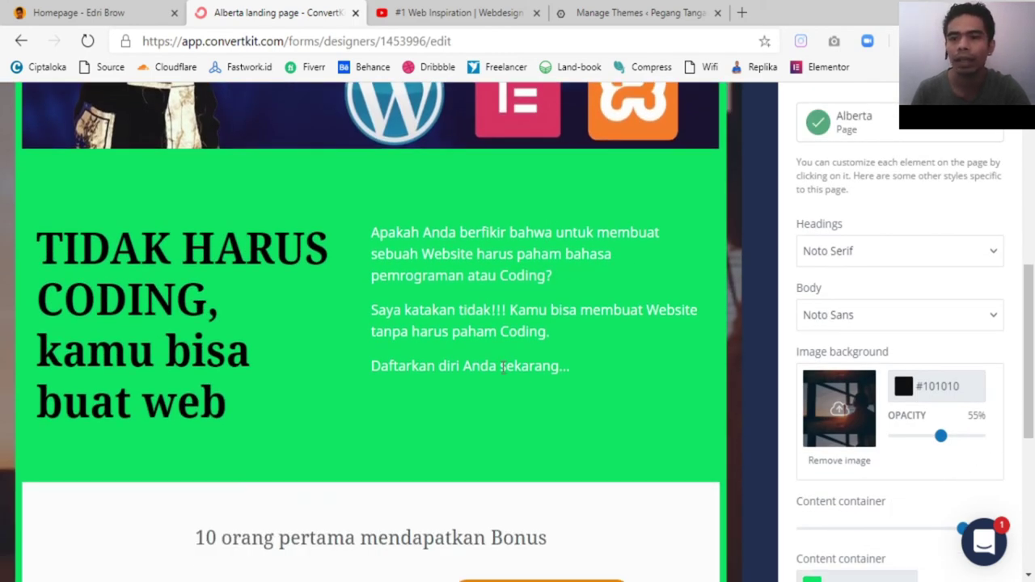
pyautogui.scroll(3, 502, 367)
pyautogui.scroll(2, 503, 376)
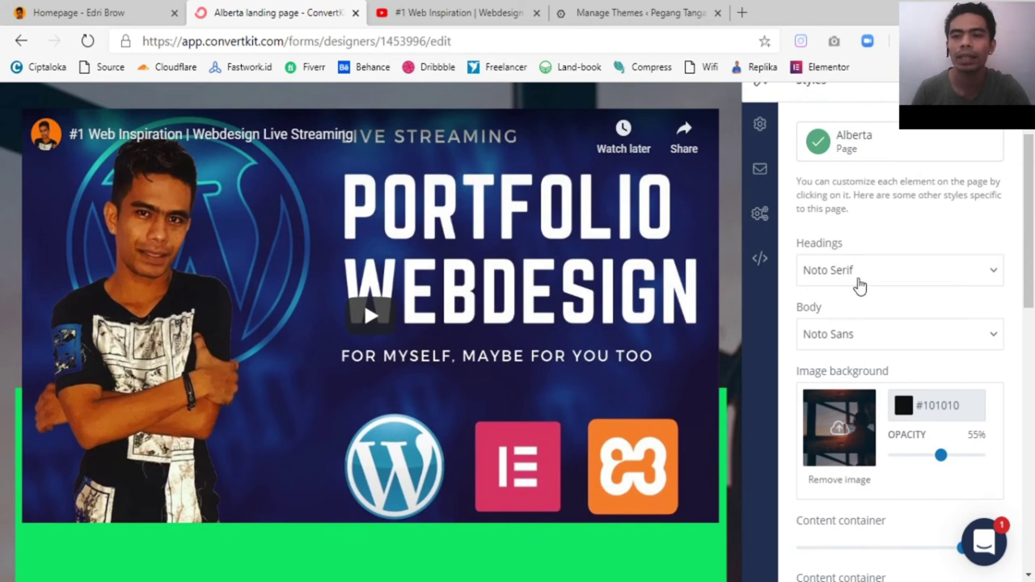
pyautogui.scroll(2, 548, 297)
pyautogui.scroll(-3, 545, 296)
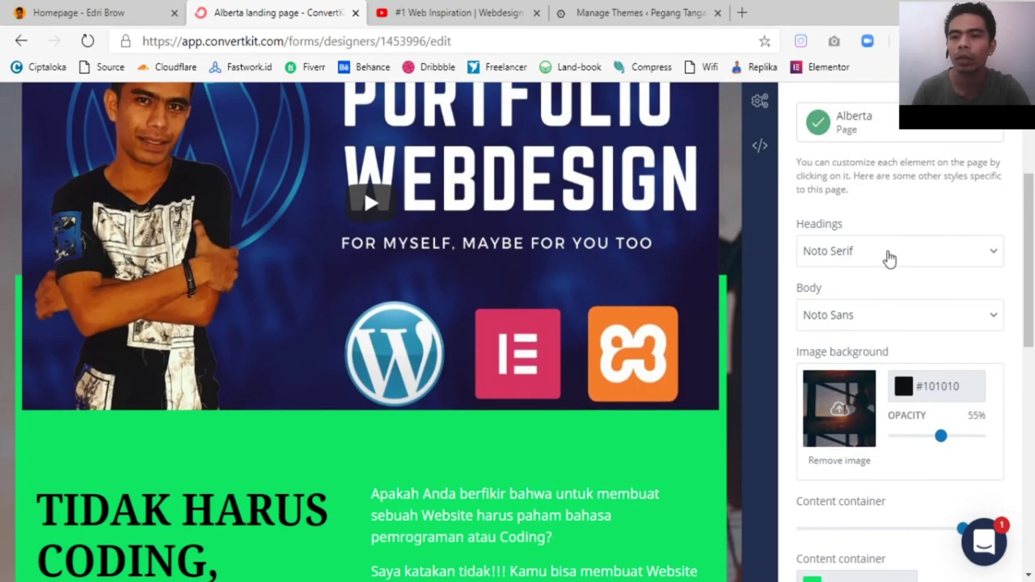
pyautogui.click(889, 258)
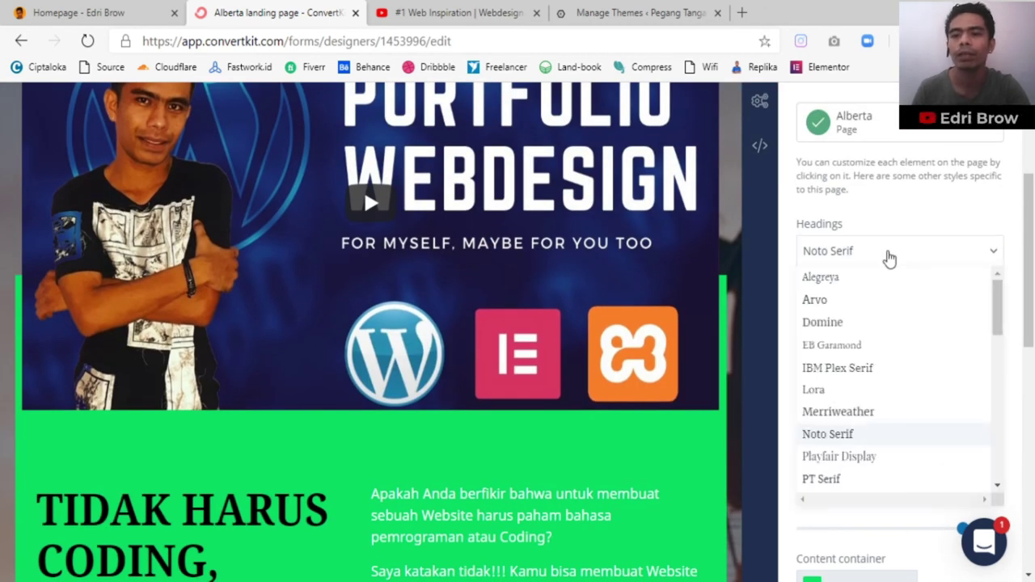
pyautogui.click(889, 258)
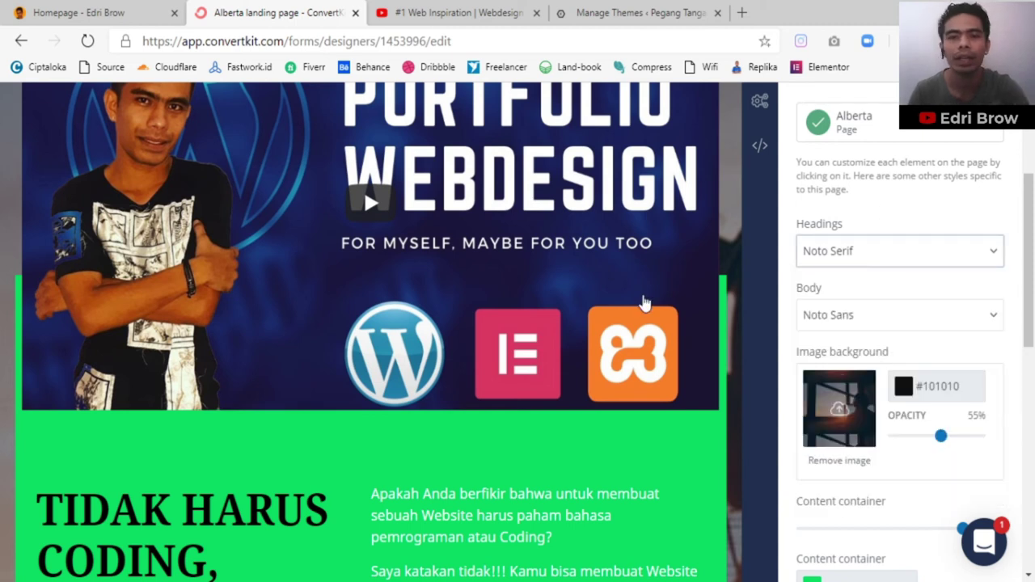
pyautogui.click(878, 321)
pyautogui.click(877, 321)
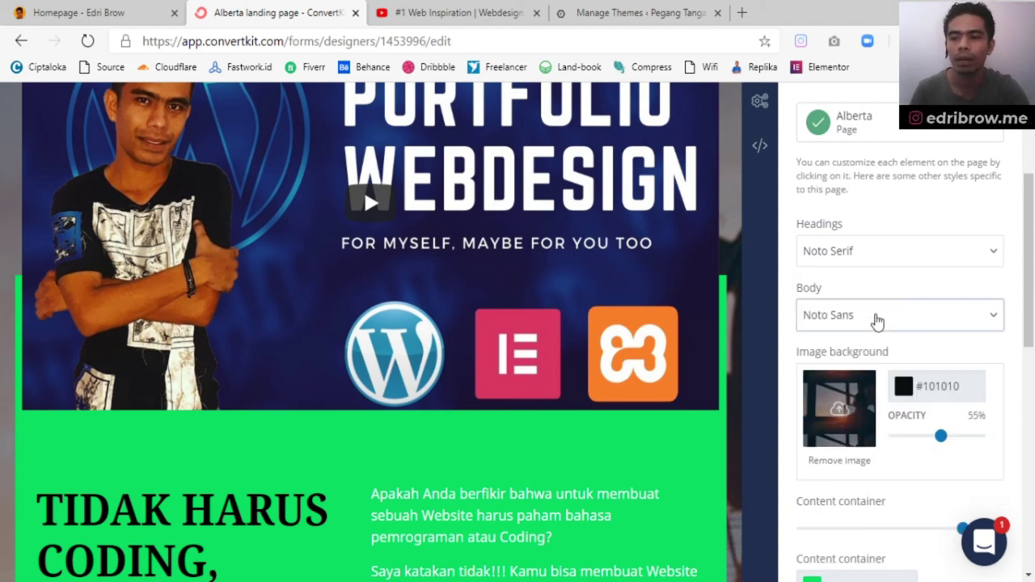
pyautogui.scroll(-3, 685, 380)
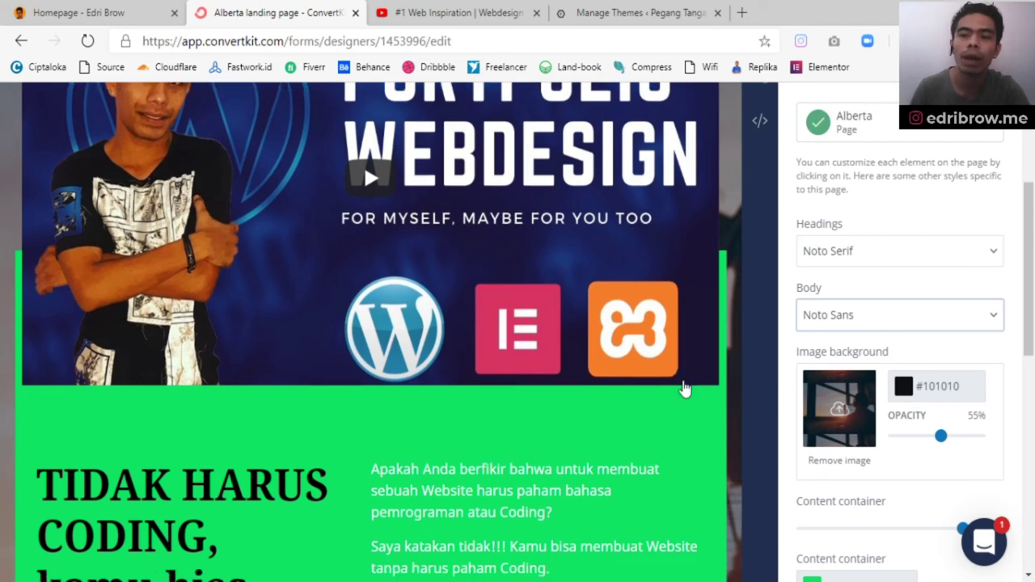
pyautogui.scroll(-3, 684, 380)
pyautogui.scroll(-2, 684, 384)
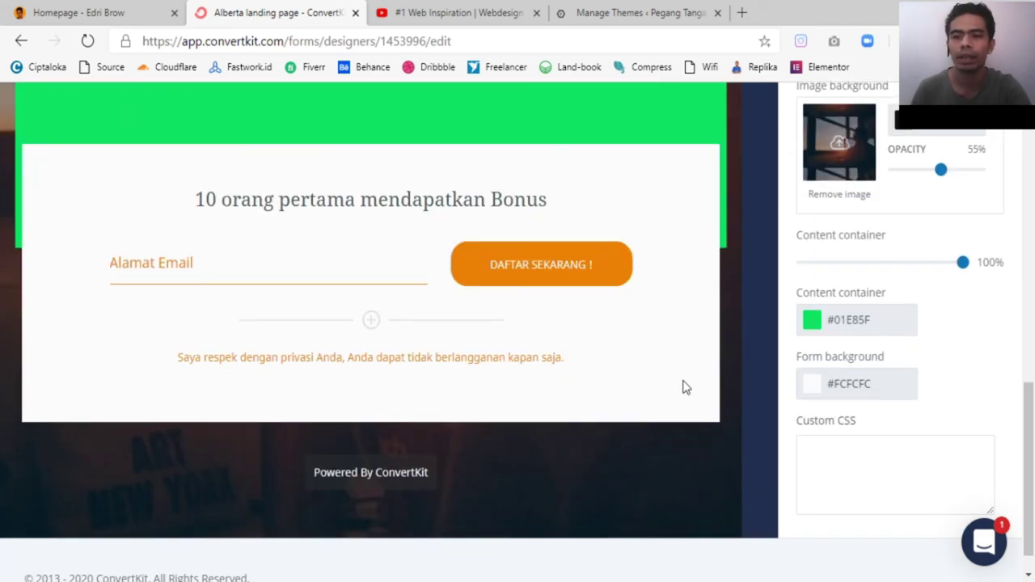
pyautogui.scroll(2, 684, 386)
pyautogui.scroll(6, 683, 387)
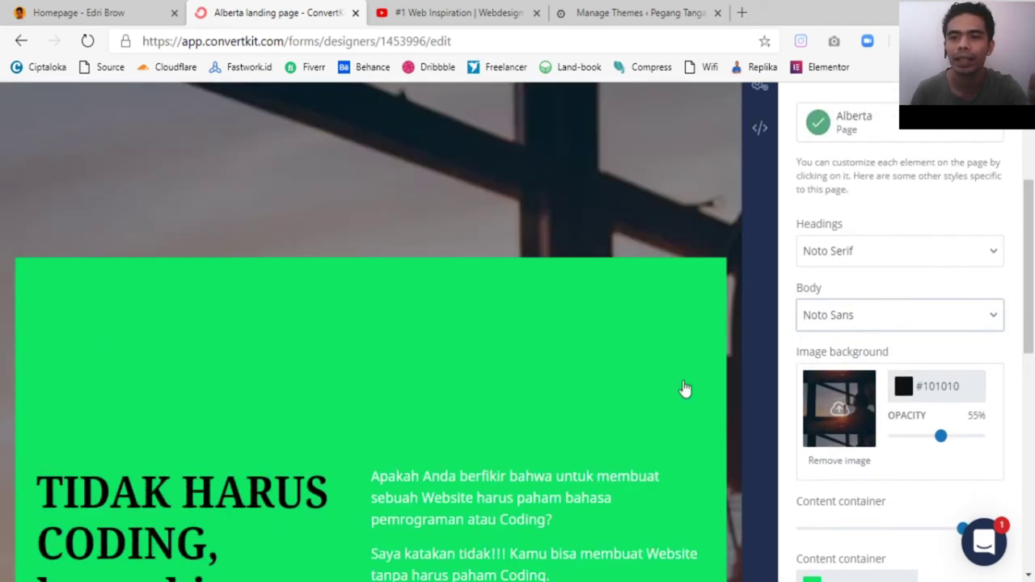
pyautogui.scroll(3, 684, 388)
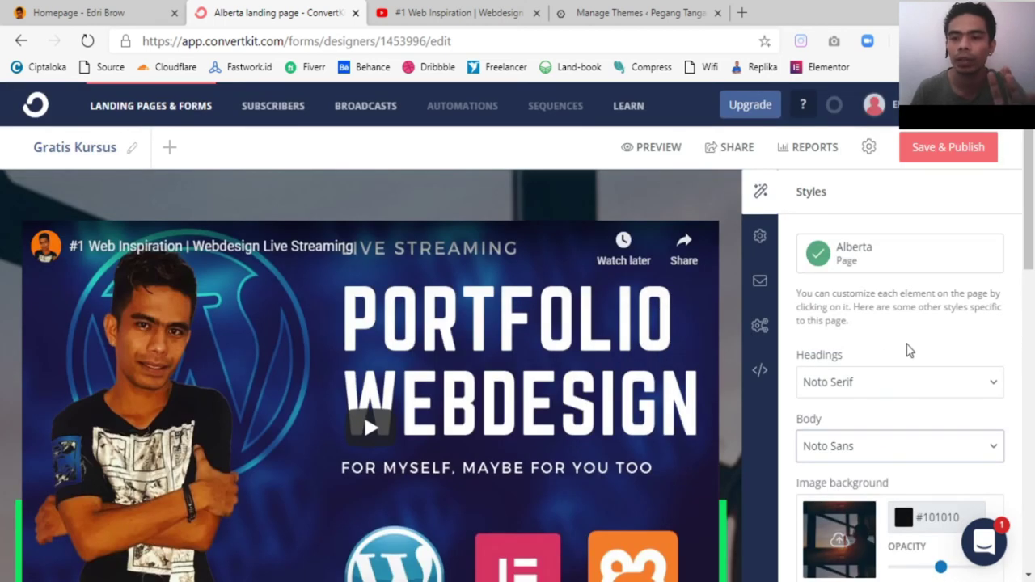
# Step: Show the Advanced Settings' SEO & Analytics panel with its empty meta title and description
pyautogui.click(761, 327)
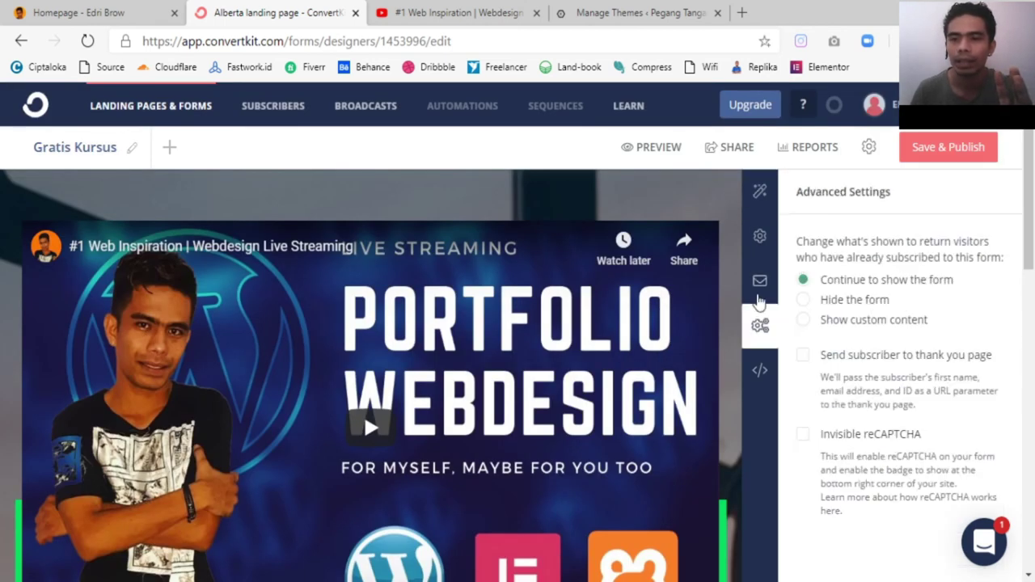
pyautogui.click(764, 372)
pyautogui.scroll(-2, 933, 377)
pyautogui.scroll(2, 932, 377)
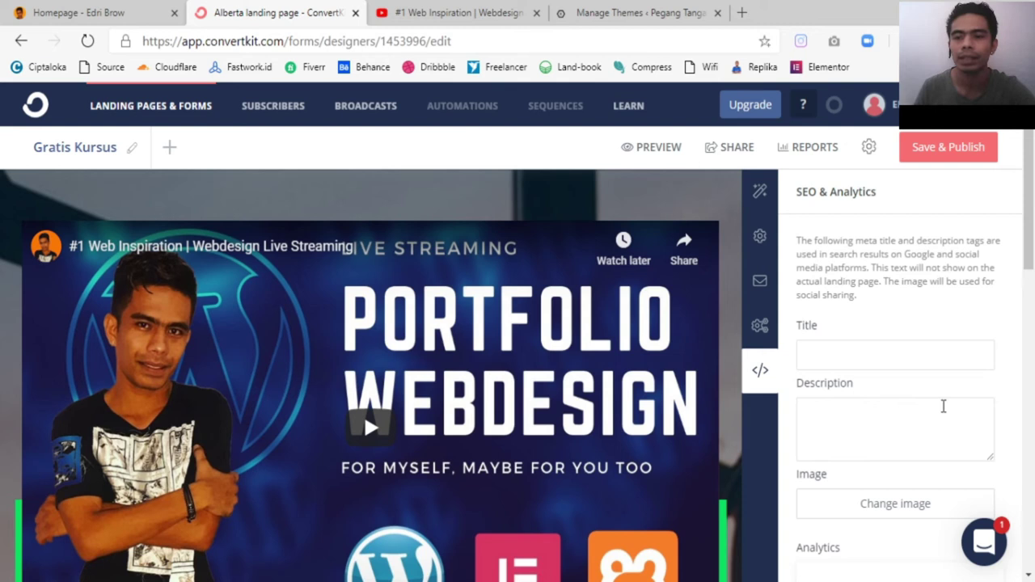
# Step: Enter 'Gratis Kursus' as the page's SEO meta title
pyautogui.scroll(-2, 874, 372)
pyautogui.scroll(2, 873, 368)
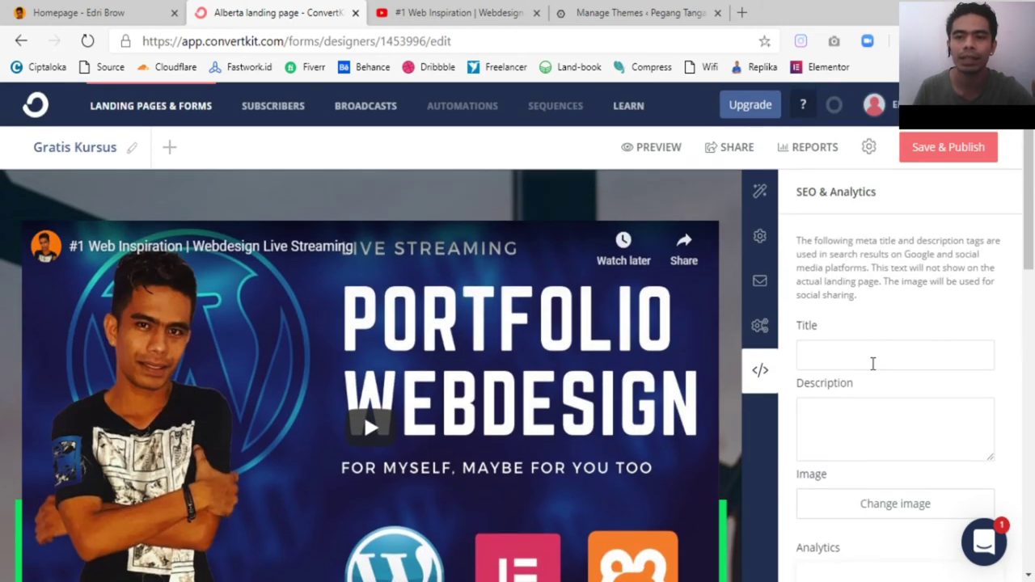
pyautogui.click(872, 363)
pyautogui.write('Gratis')
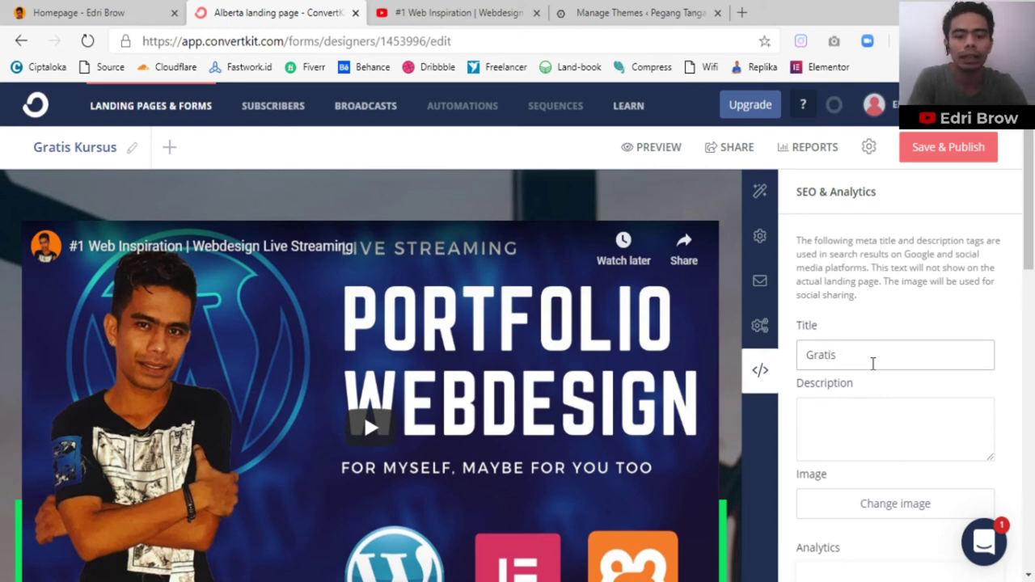
pyautogui.write('Kursus')
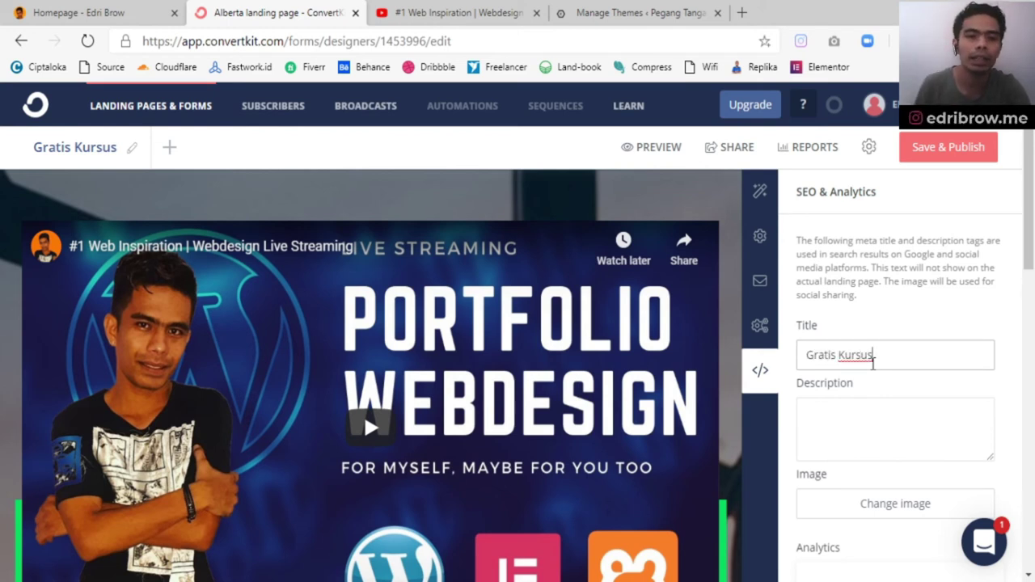
pyautogui.scroll(-2, 872, 368)
pyautogui.scroll(-1, 337, 271)
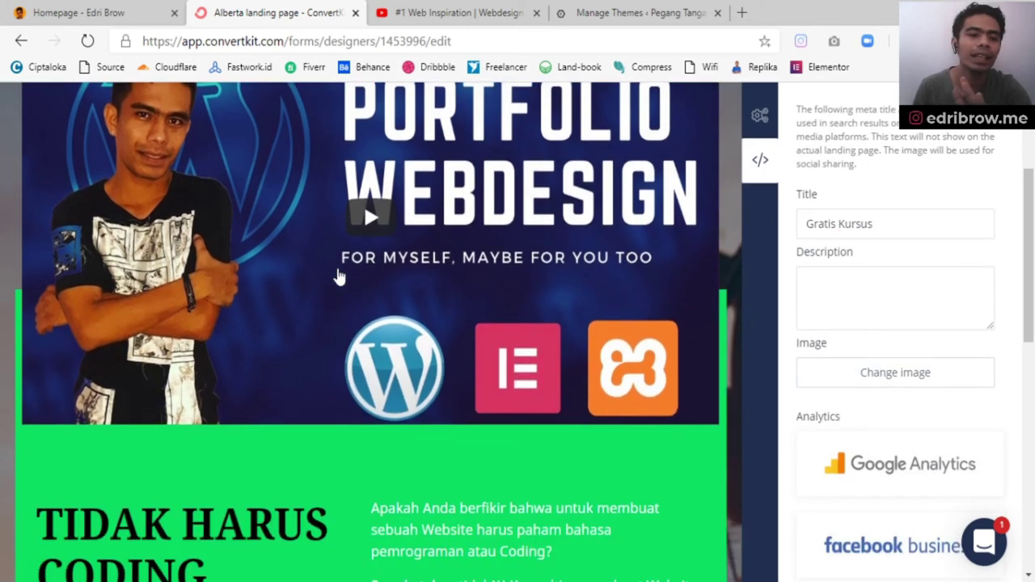
pyautogui.scroll(-2, 337, 269)
pyautogui.scroll(-1, 337, 268)
pyautogui.press('Tab')
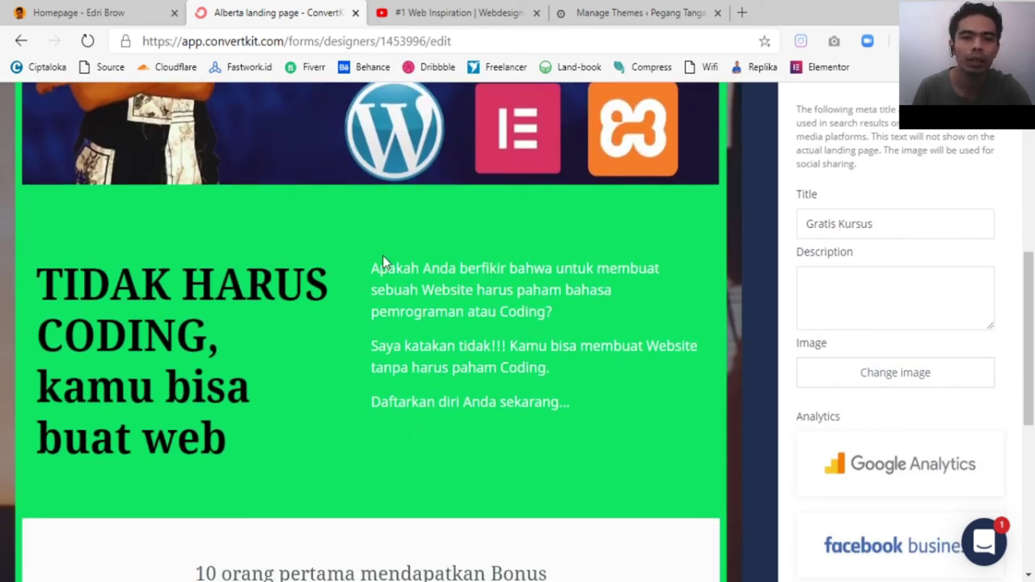
# Step: Fill the SEO description with 'TIDAK HARUS CODING, kamu bisa buat website kok.'
pyautogui.tripleClick(215, 280)
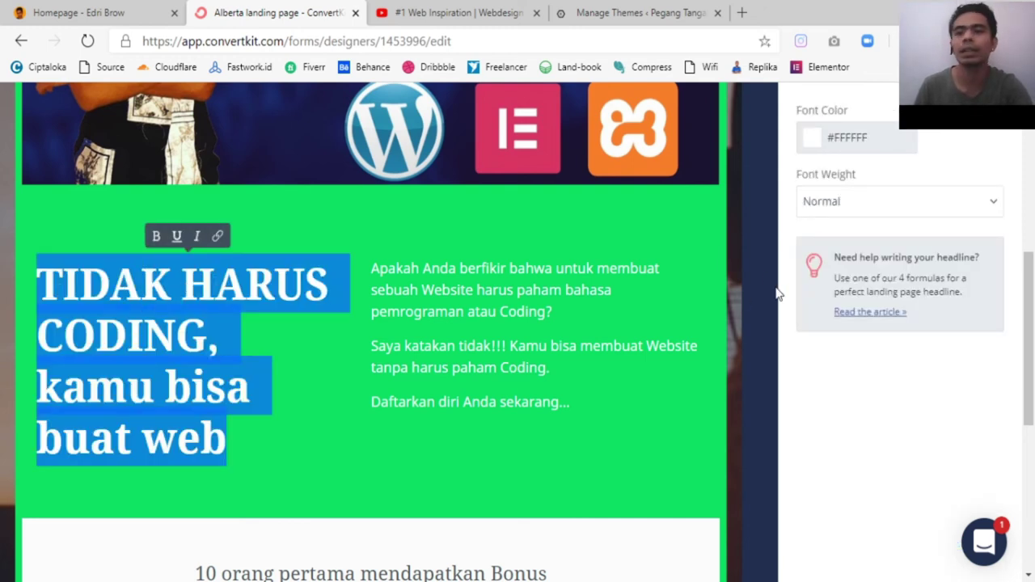
pyautogui.scroll(5, 873, 270)
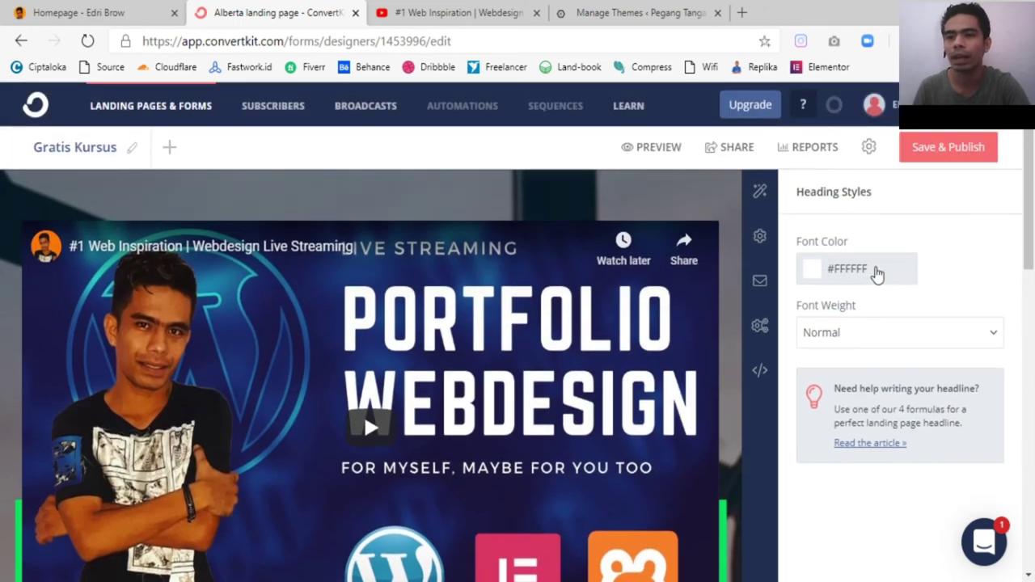
pyautogui.scroll(-3, 874, 270)
pyautogui.scroll(3, 809, 307)
pyautogui.click(759, 325)
pyautogui.click(759, 369)
pyautogui.scroll(-1, 880, 354)
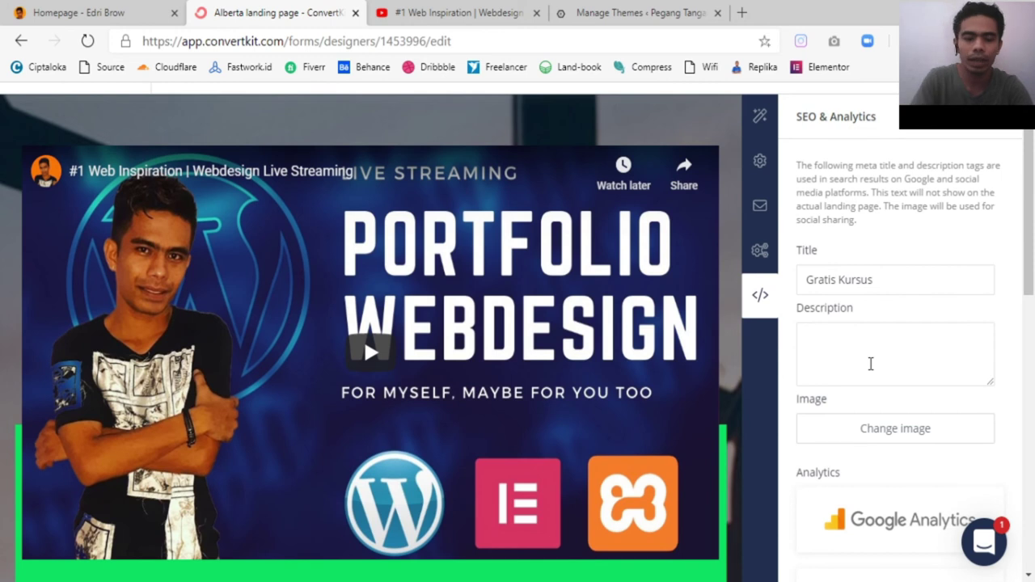
pyautogui.write('TIDAK HARUS CODING, kamu bisa buat web')
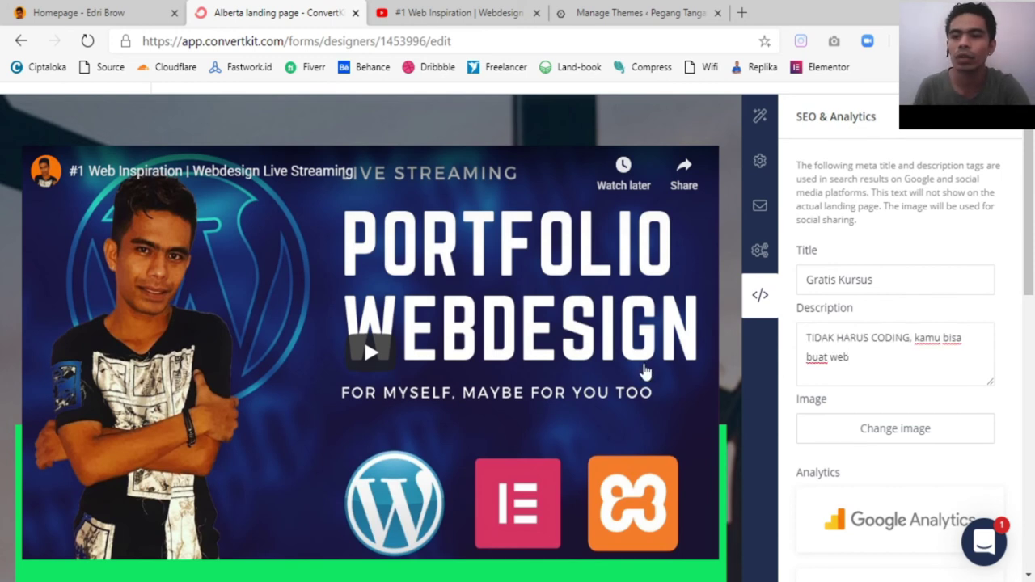
pyautogui.scroll(-2, 644, 373)
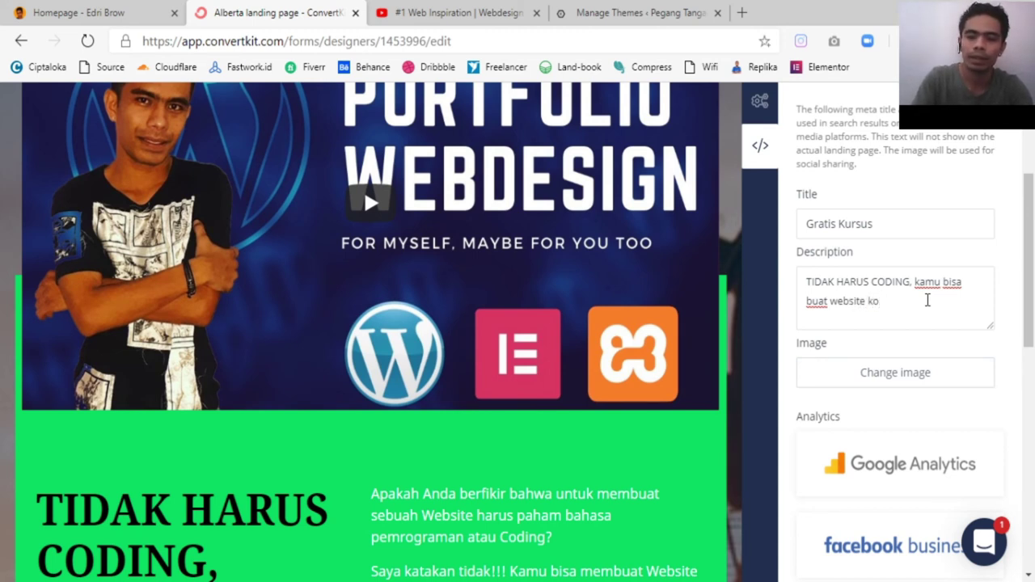
pyautogui.write('k...')
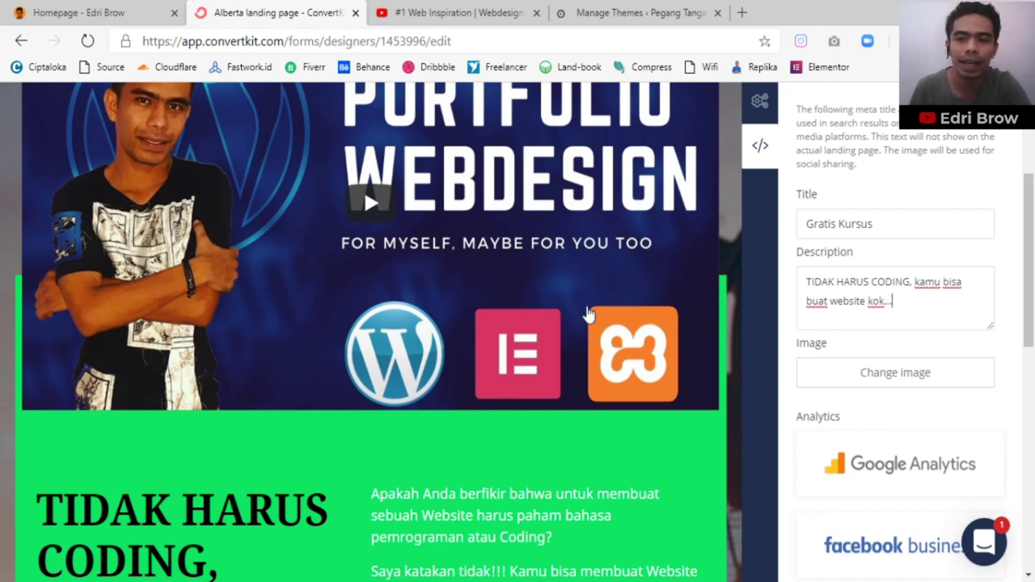
pyautogui.scroll(-2, 513, 325)
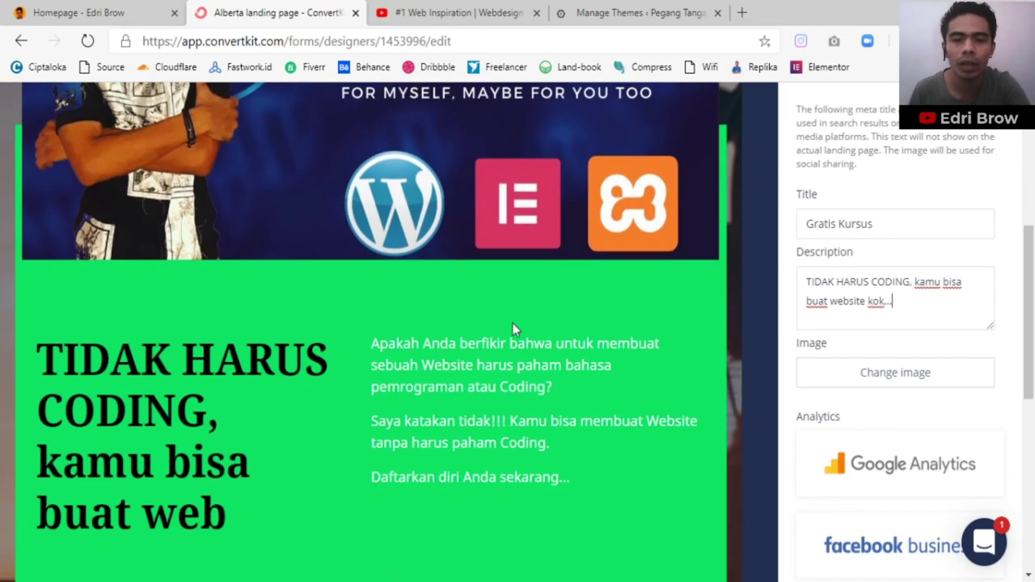
pyautogui.click(892, 294)
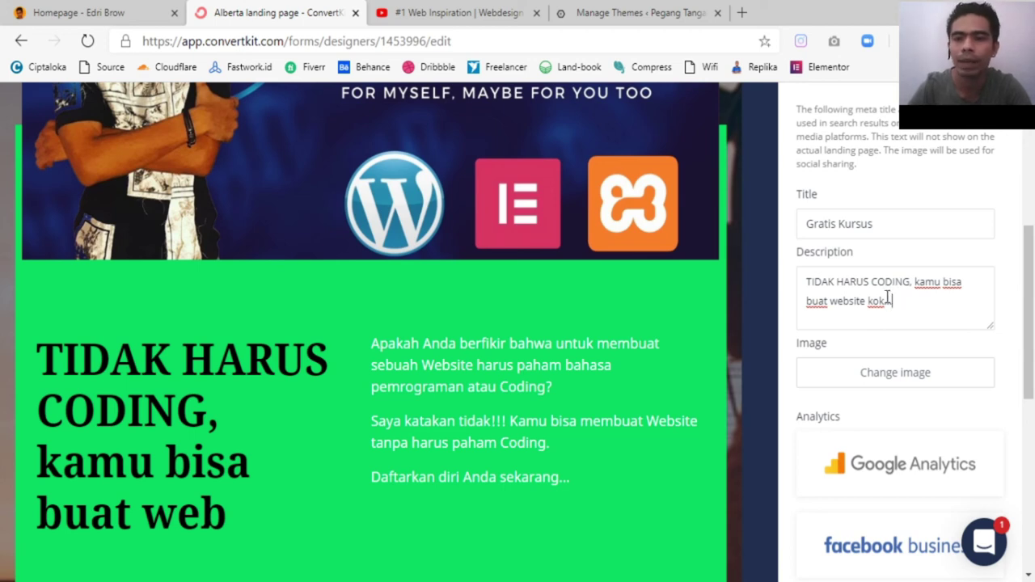
pyautogui.write('...')
pyautogui.scroll(3, 415, 415)
pyautogui.scroll(-1, 550, 422)
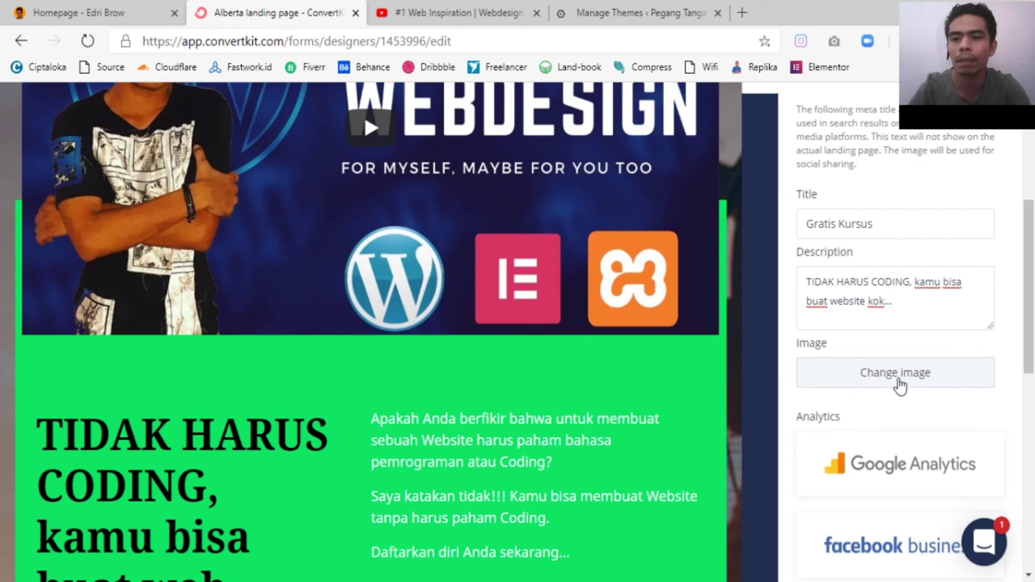
# Step: Search Unsplash for 'Web' and set the hands-typing-on-laptop photo as share image
pyautogui.click(899, 386)
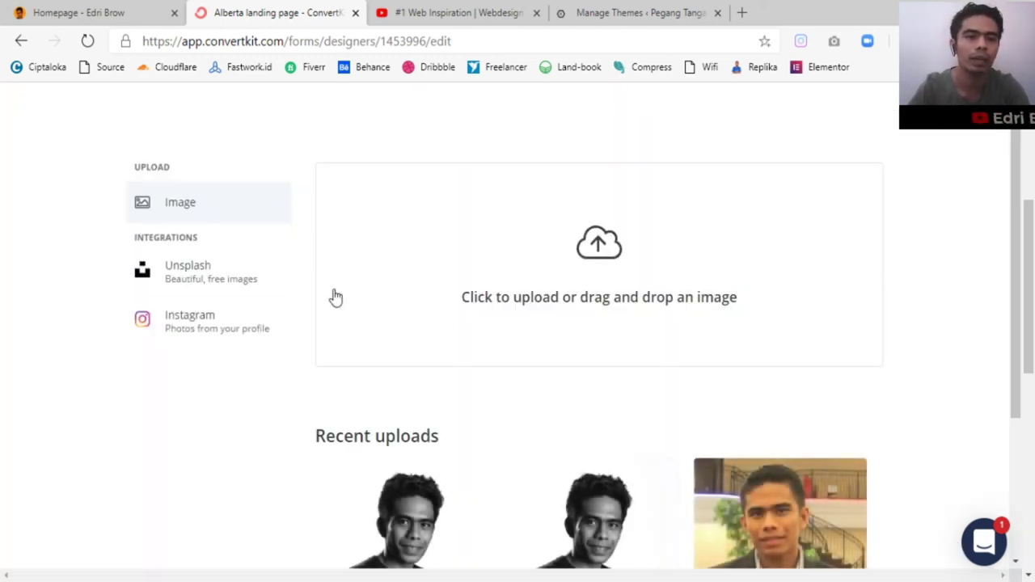
pyautogui.click(229, 268)
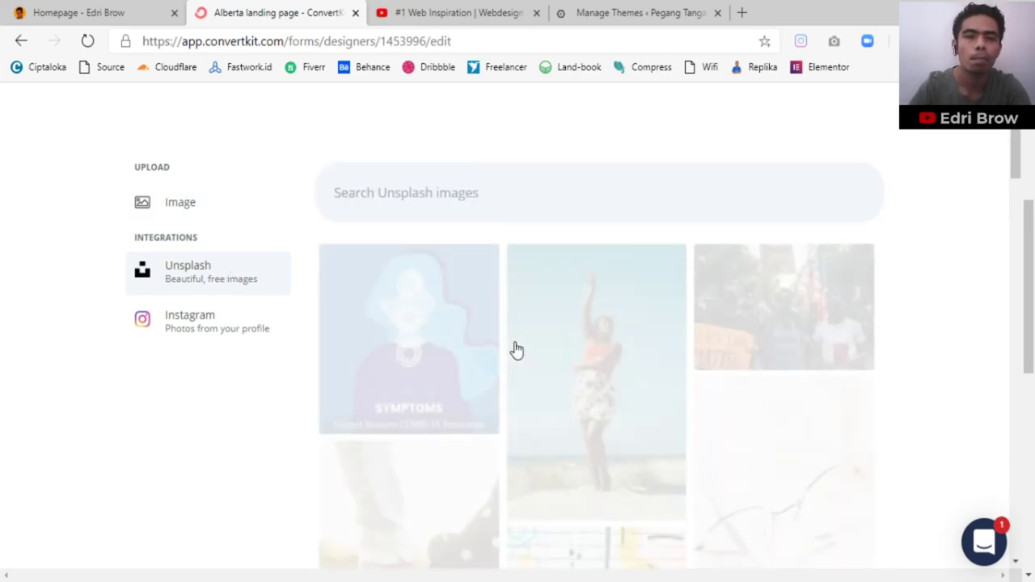
pyautogui.click(476, 189)
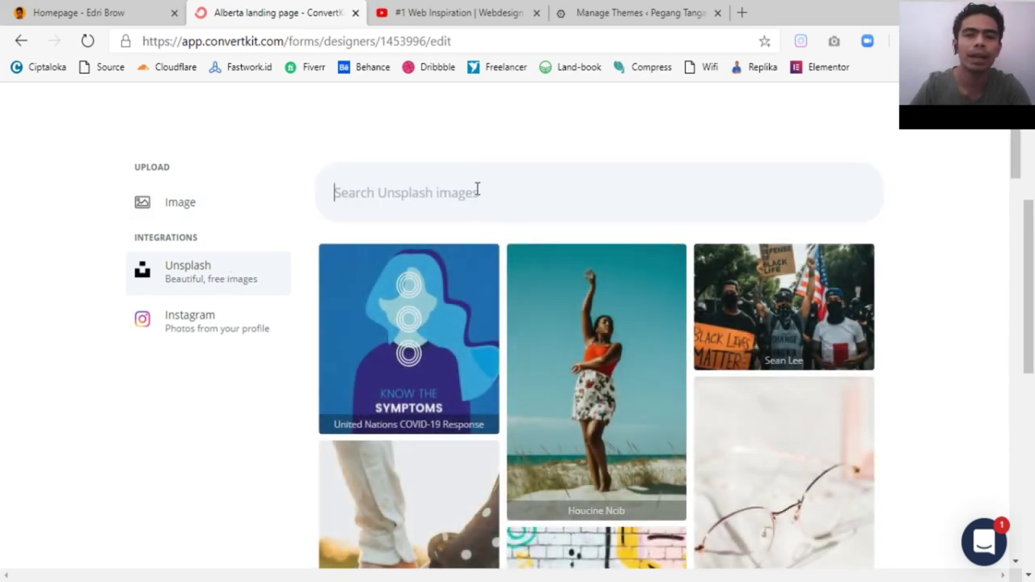
pyautogui.write('Webdesing')
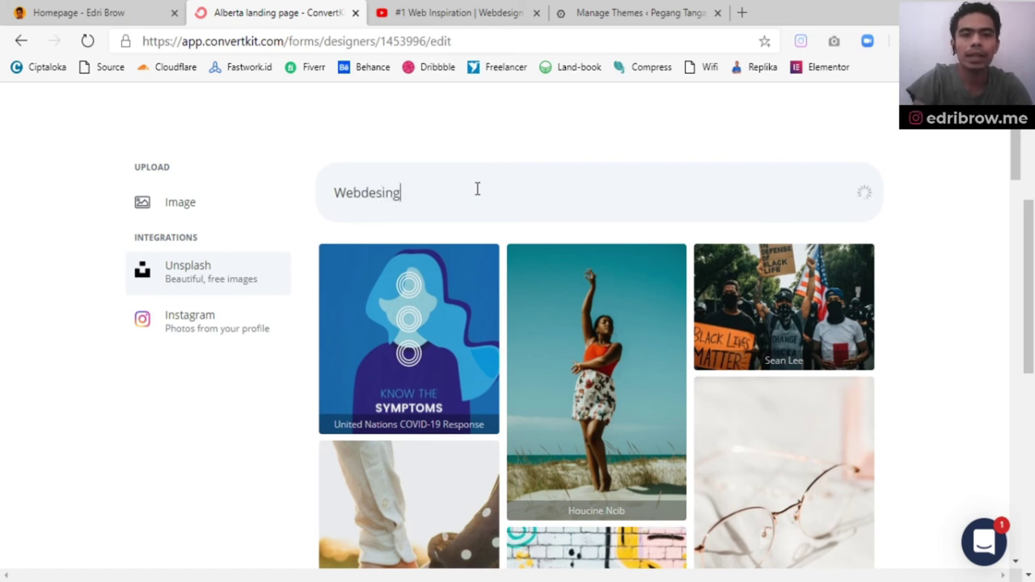
pyautogui.press('BackSpace')
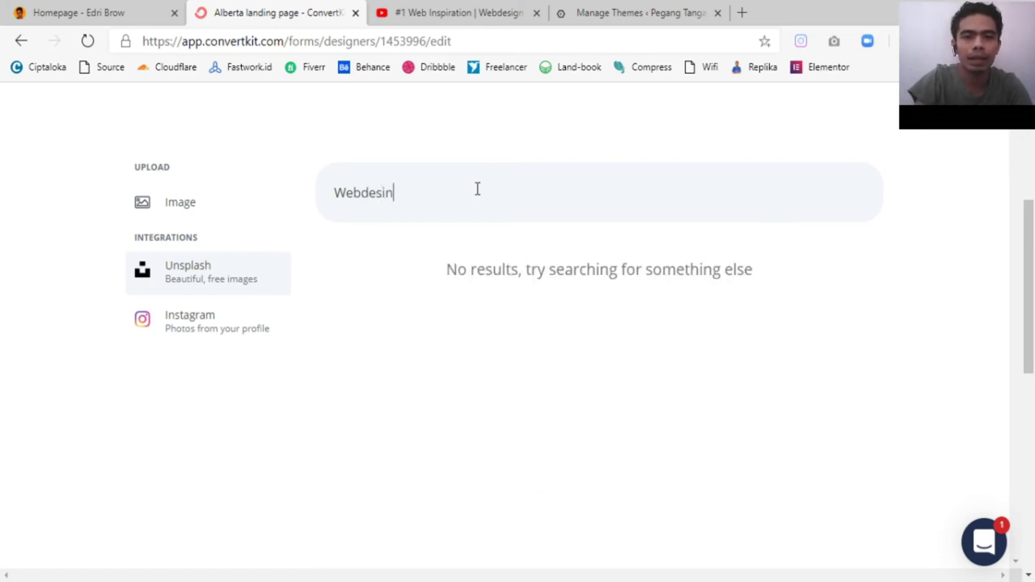
pyautogui.press('BackSpace')
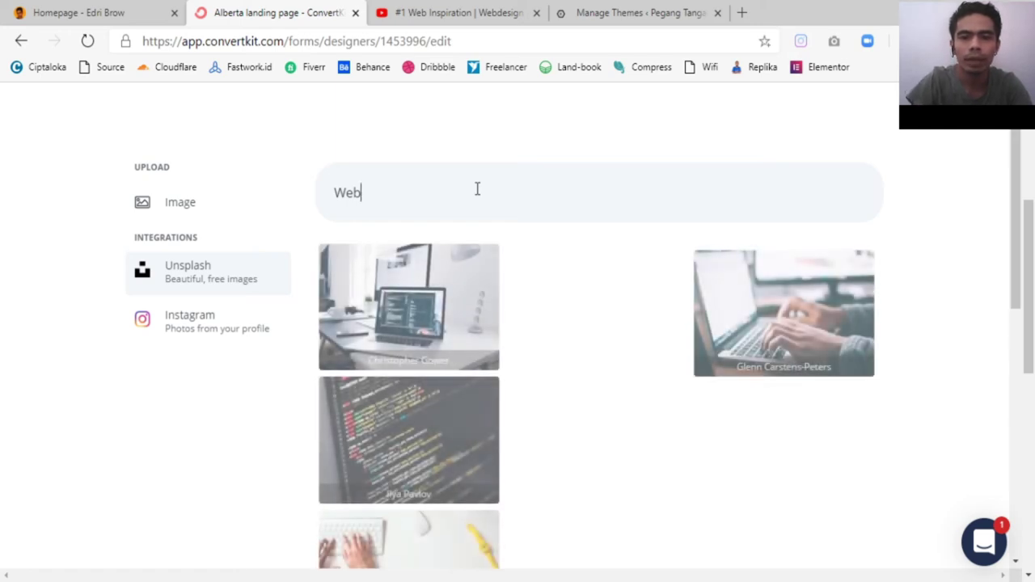
pyautogui.click(783, 309)
# Step: Scroll the Gratis Kursus preview from video to signup form, confirming the laptop share image
pyautogui.scroll(-2, 916, 397)
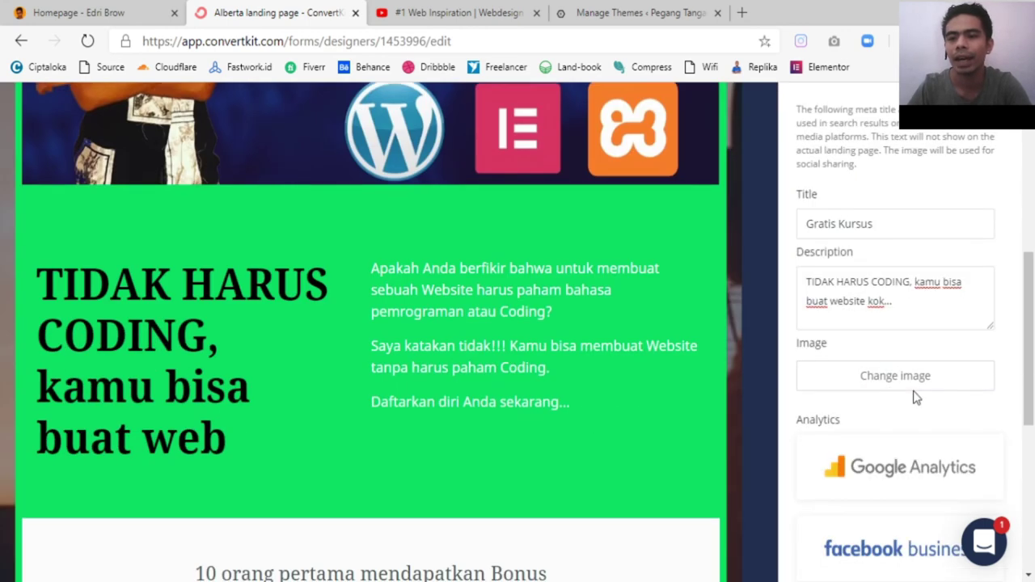
pyautogui.scroll(1, 752, 383)
pyautogui.scroll(3, 753, 384)
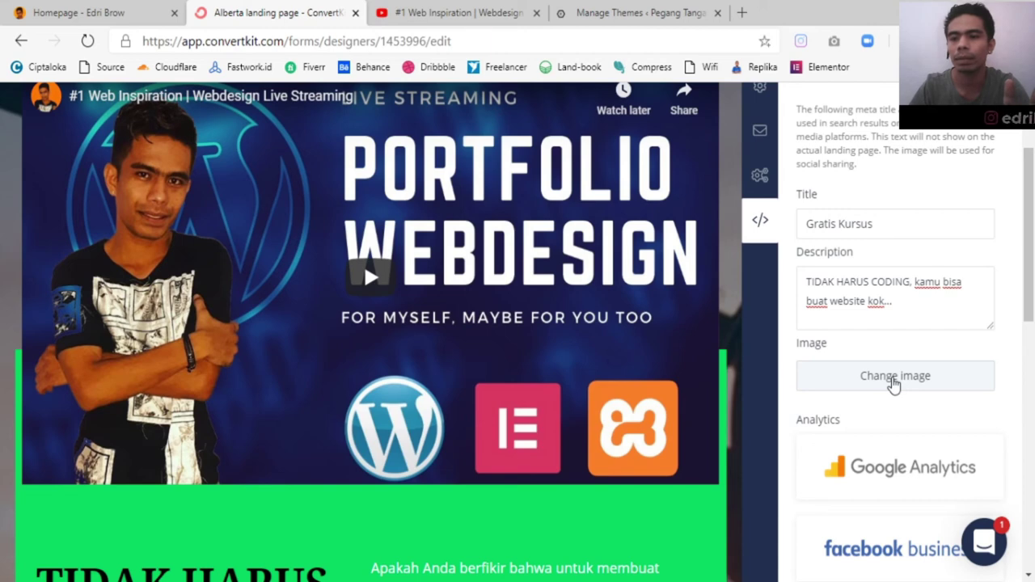
pyautogui.scroll(5, 697, 360)
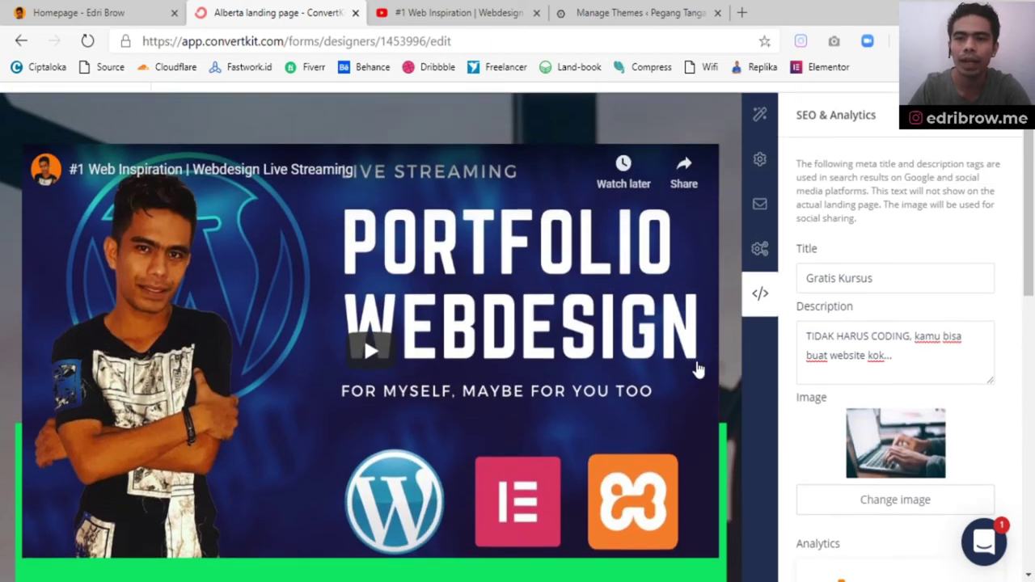
pyautogui.scroll(-15, 697, 361)
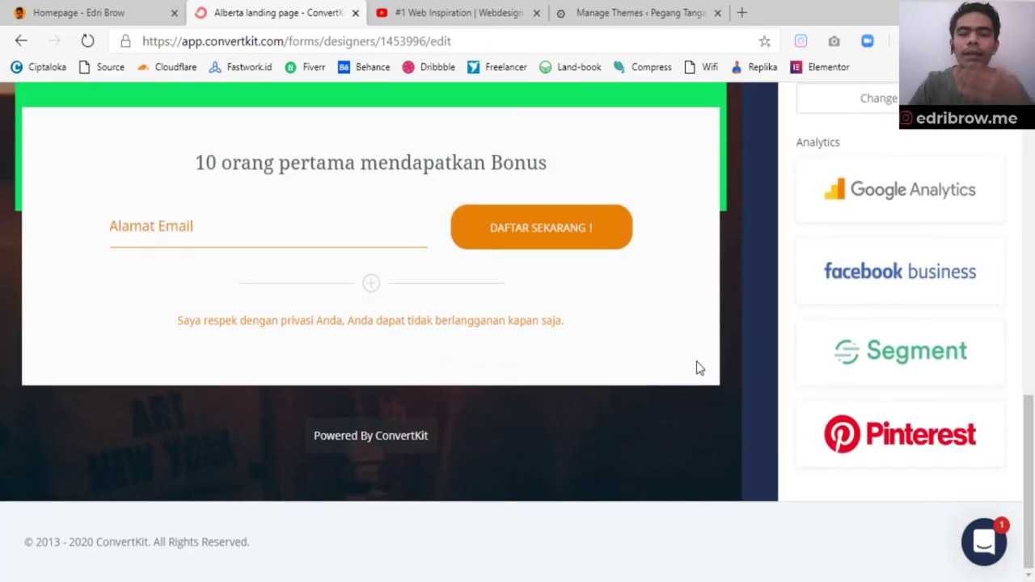
pyautogui.scroll(1, 700, 368)
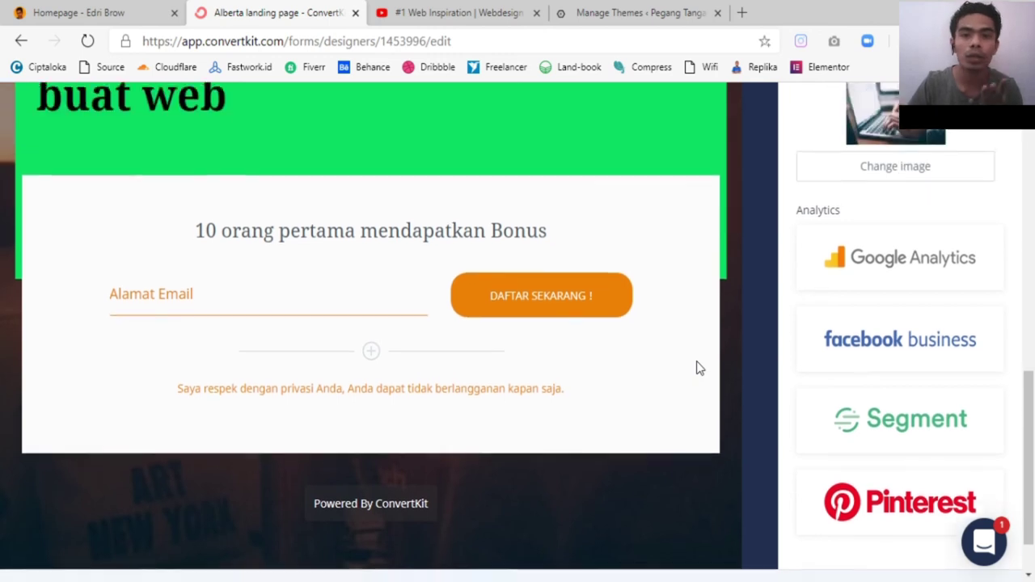
pyautogui.scroll(4, 698, 361)
pyautogui.scroll(5, 696, 360)
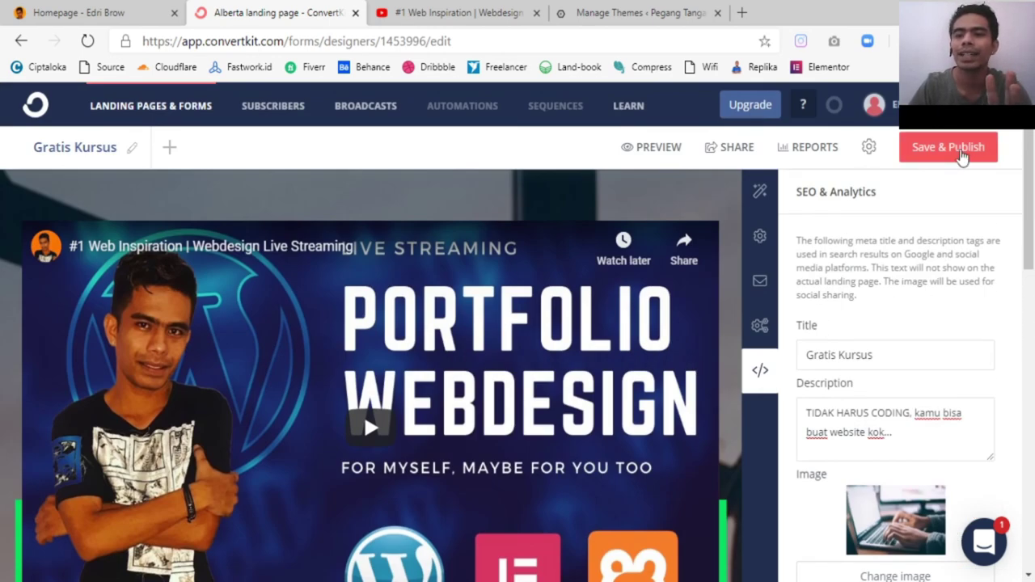
# Step: Publish the Gratis Kursus landing page changes and select its live share URL
pyautogui.click(961, 150)
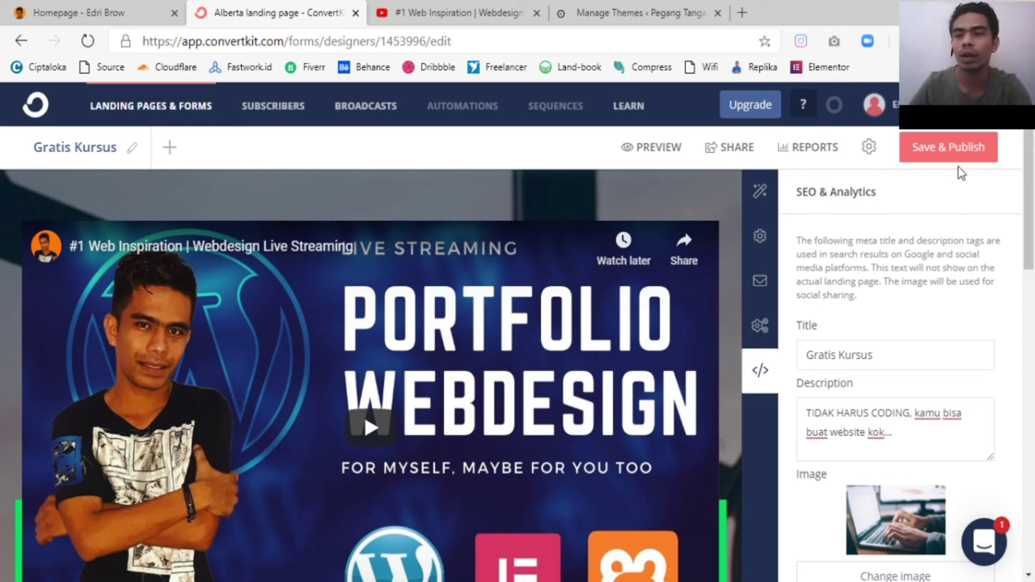
pyautogui.click(957, 153)
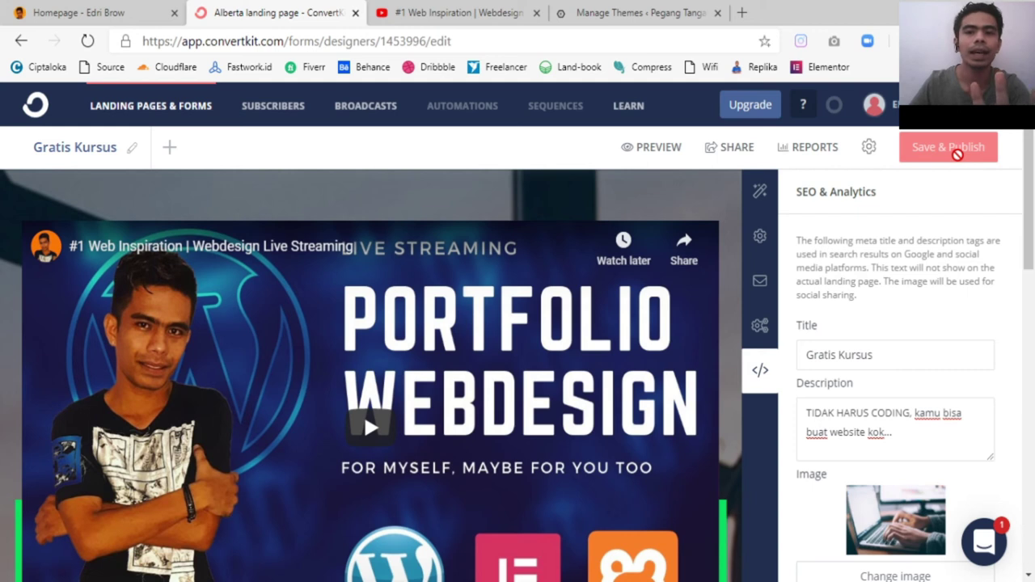
pyautogui.click(739, 148)
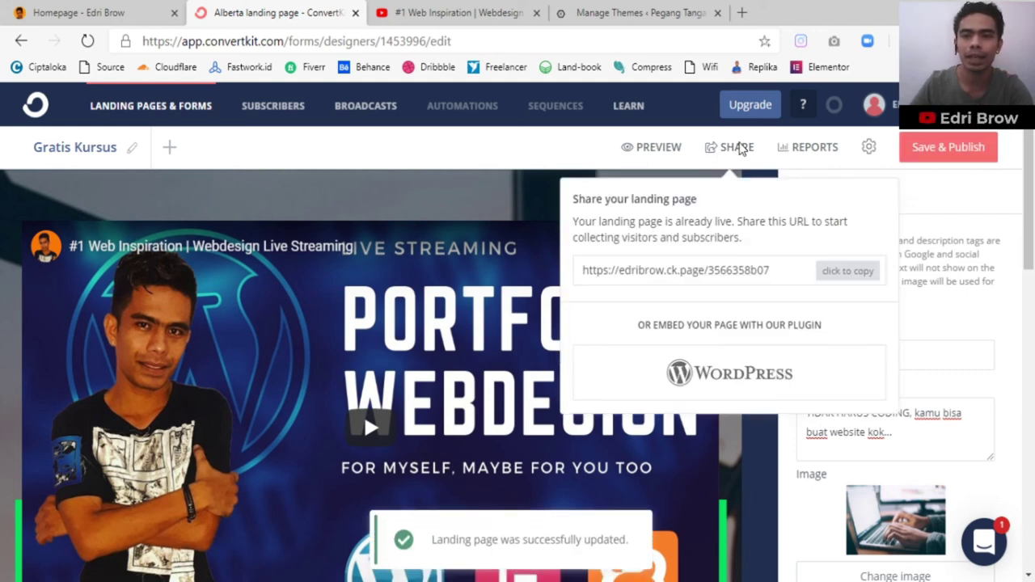
pyautogui.click(684, 269)
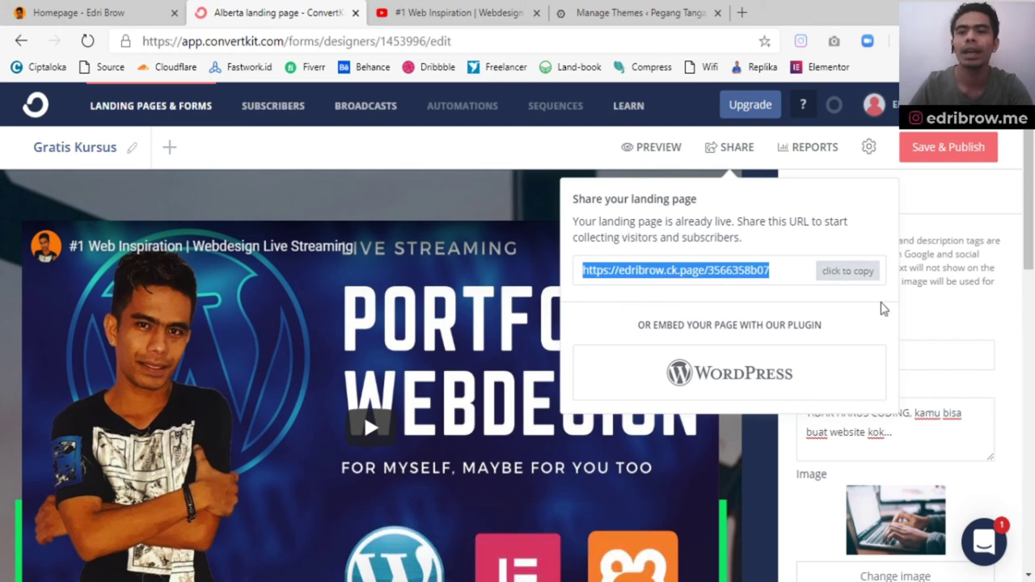
pyautogui.click(743, 13)
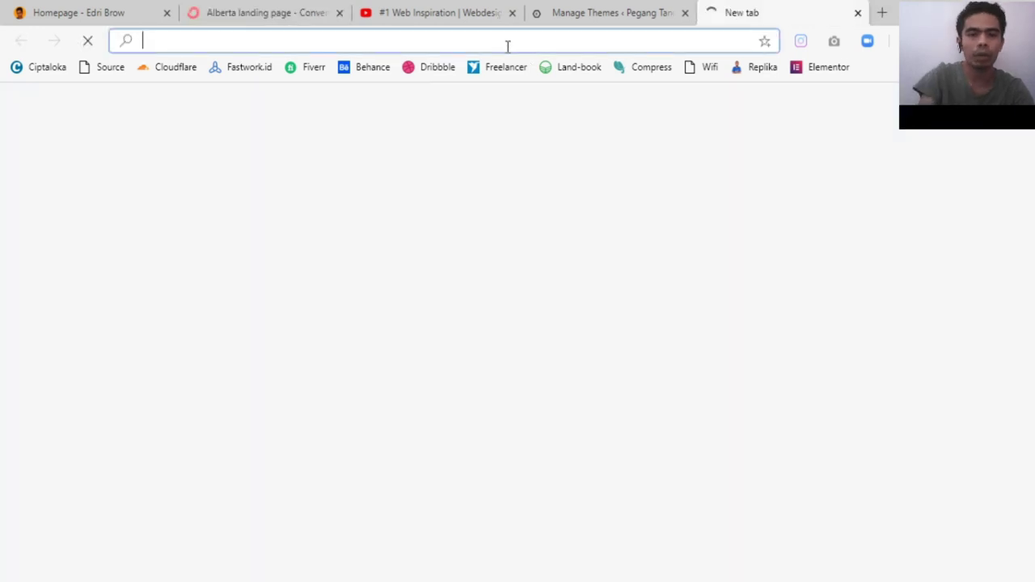
pyautogui.write('https://edribrow.ck.page/3566358b07')
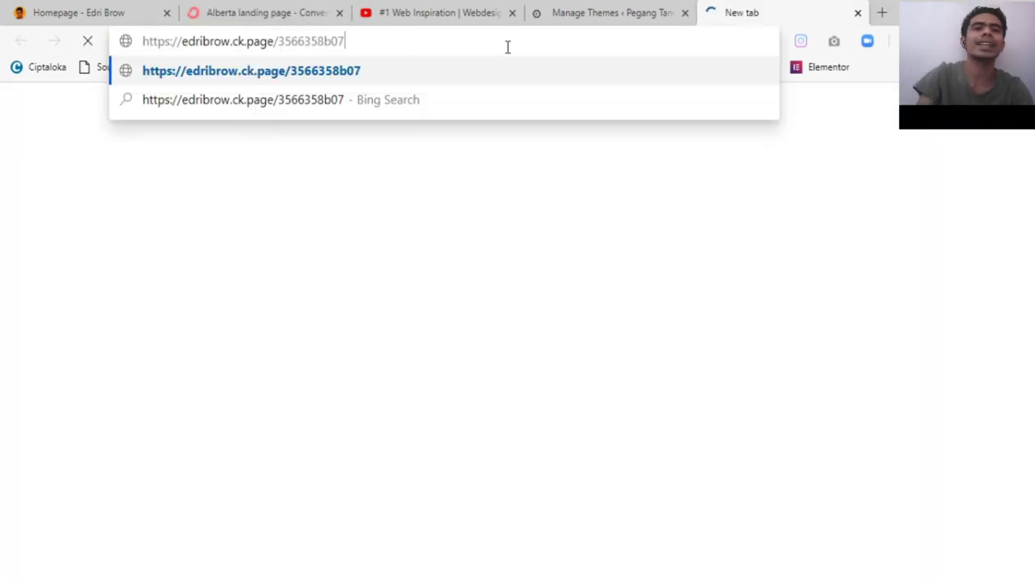
pyautogui.press('Return')
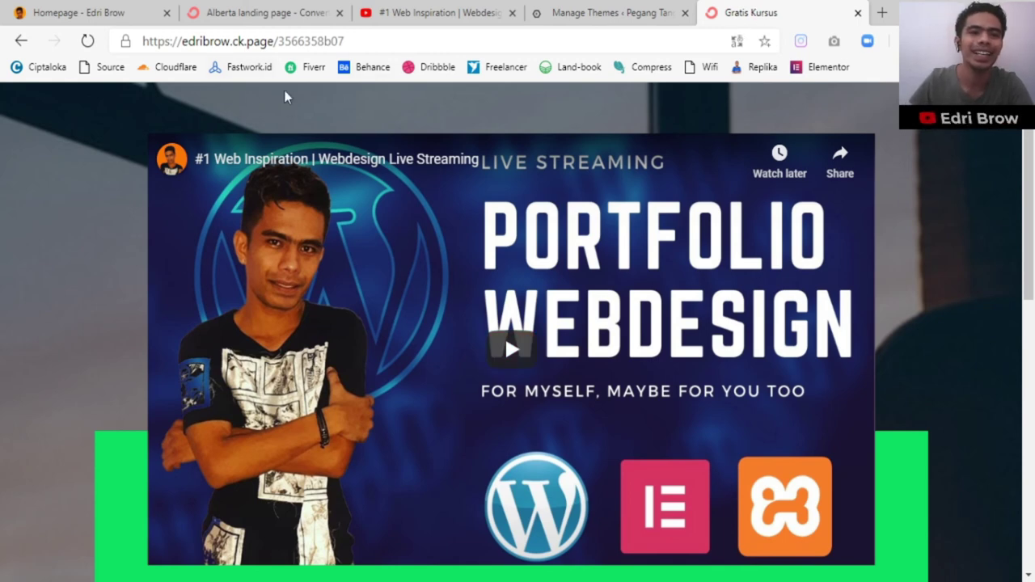
pyautogui.scroll(-4, 366, 254)
pyautogui.scroll(-3, 365, 254)
pyautogui.scroll(6, 366, 254)
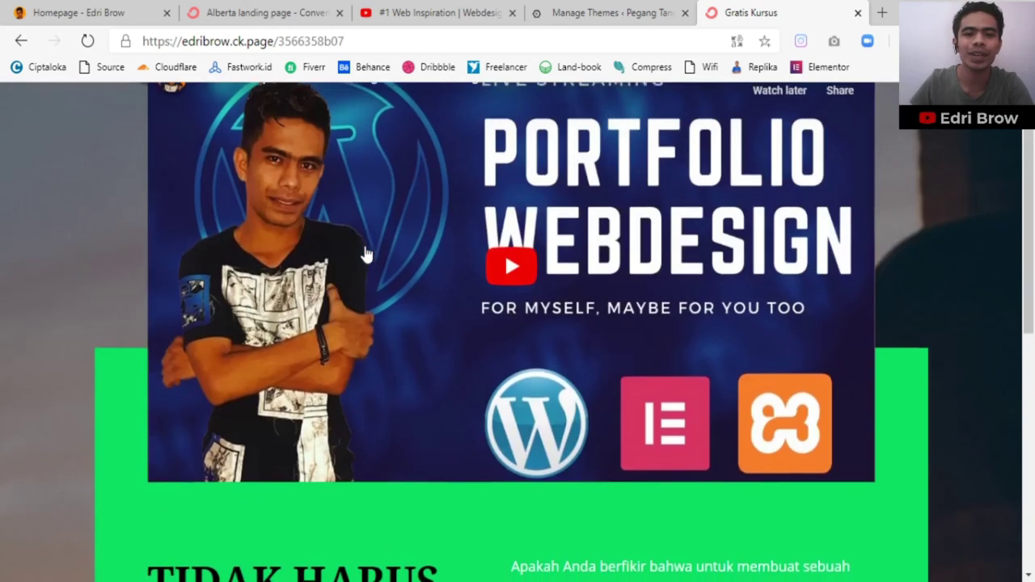
pyautogui.scroll(1, 365, 254)
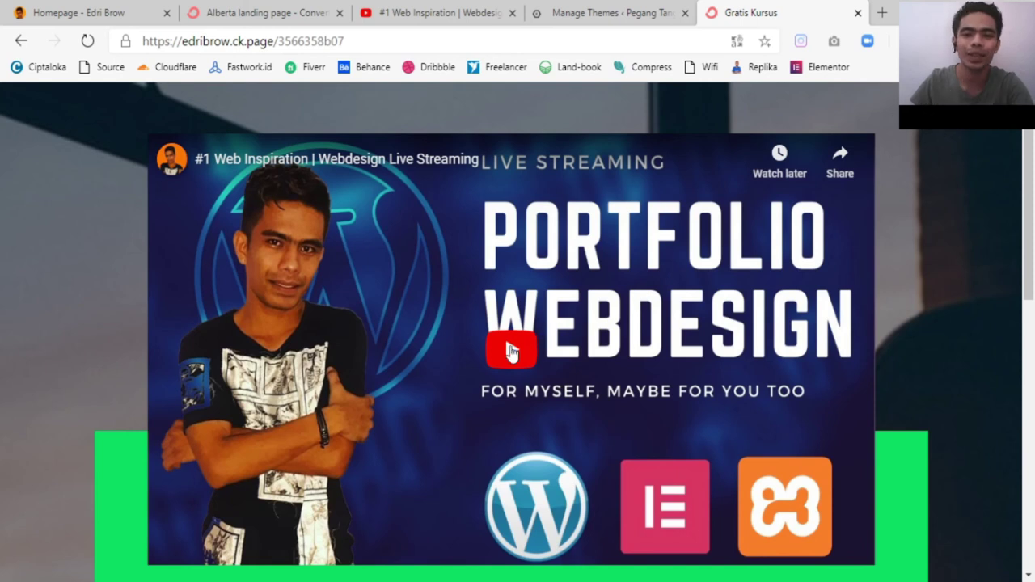
pyautogui.click(508, 343)
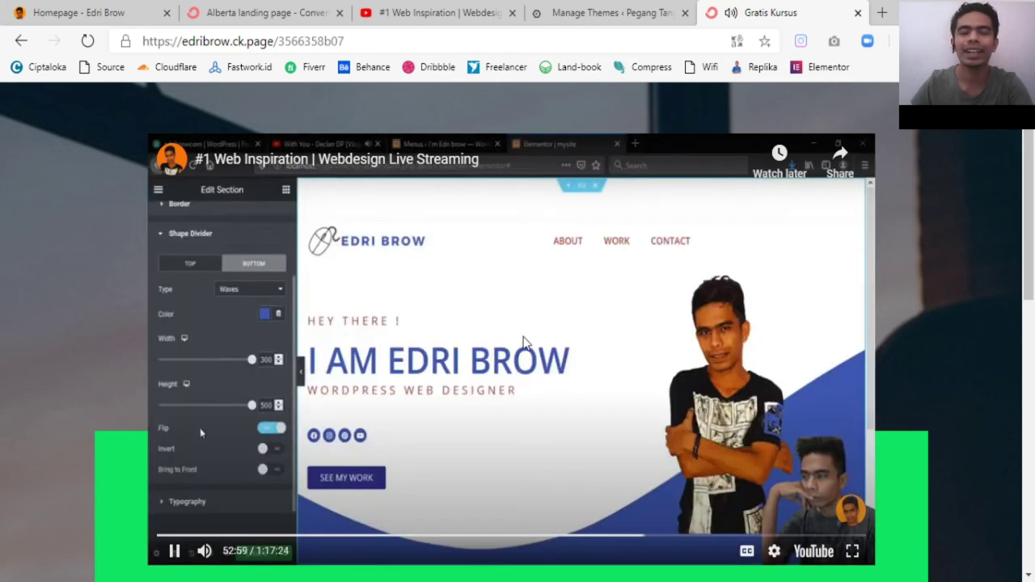
pyautogui.click(523, 343)
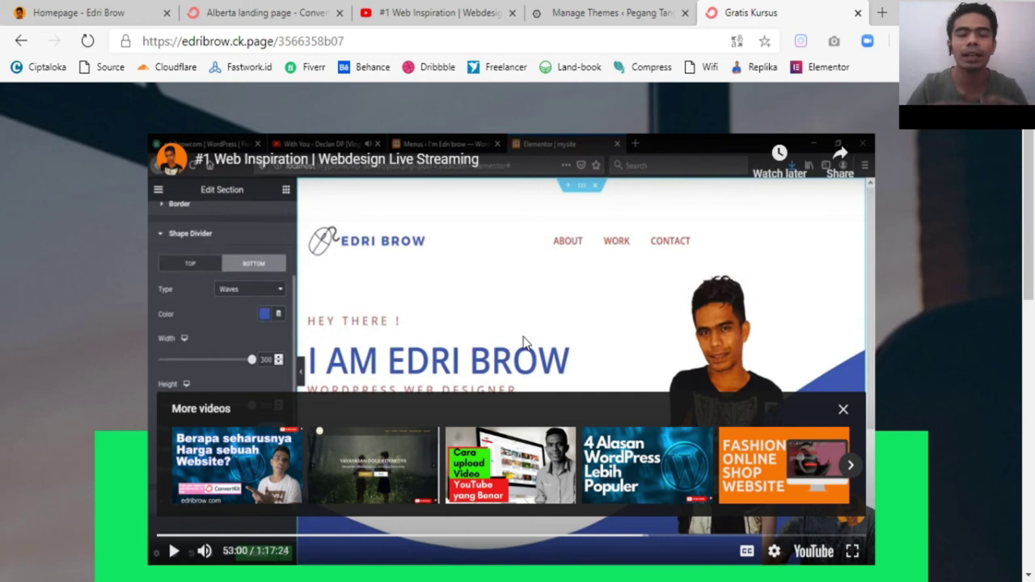
pyautogui.scroll(-3, 430, 323)
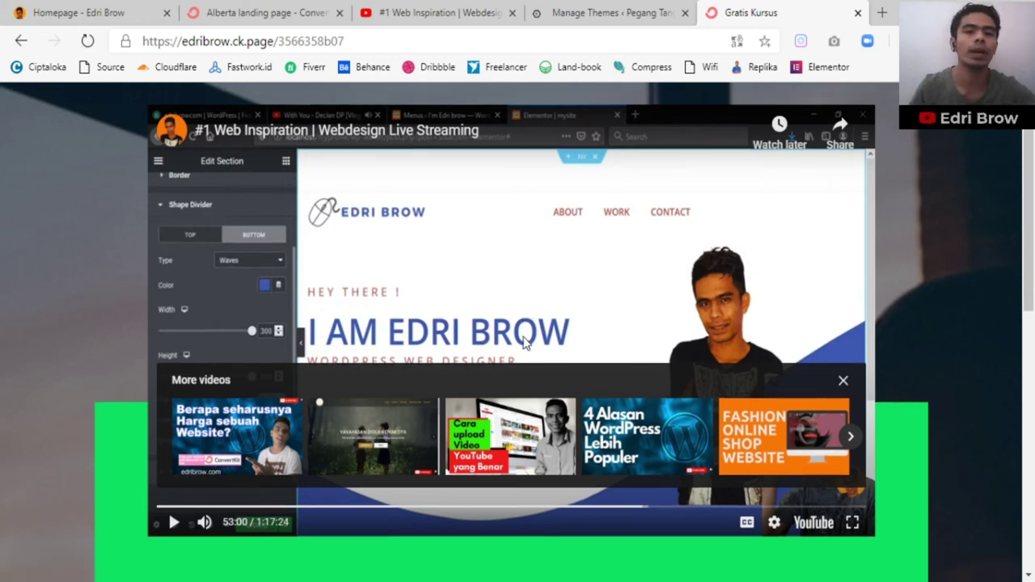
pyautogui.scroll(-5, 430, 323)
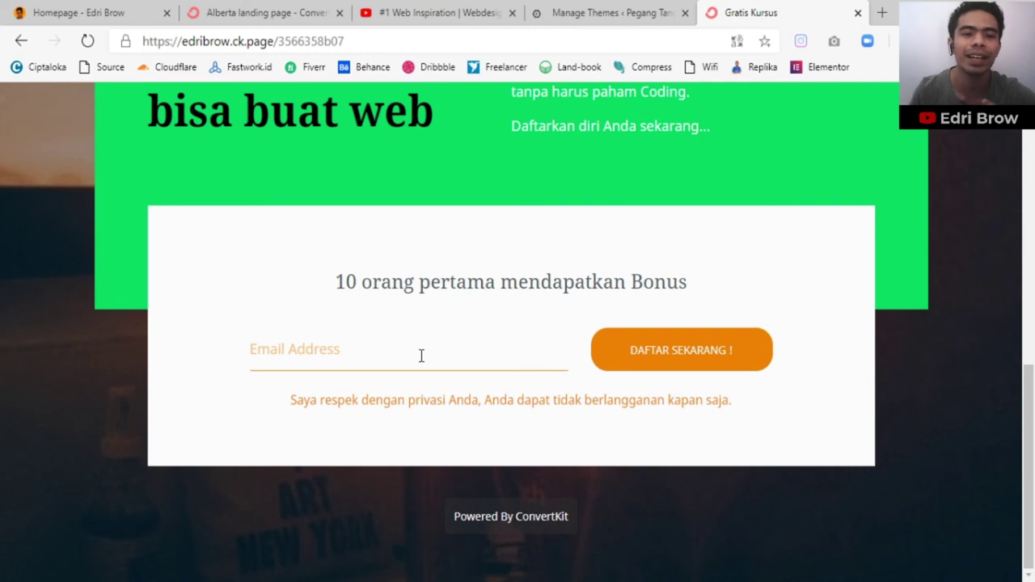
pyautogui.click(420, 362)
pyautogui.scroll(1, 422, 355)
pyautogui.scroll(3, 422, 356)
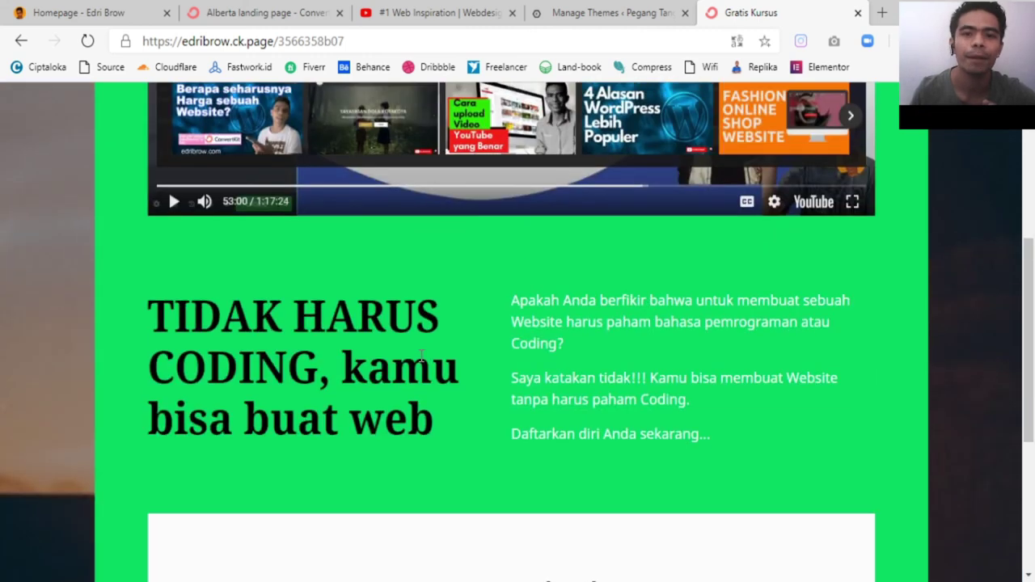
pyautogui.scroll(4, 420, 356)
pyautogui.click(858, 13)
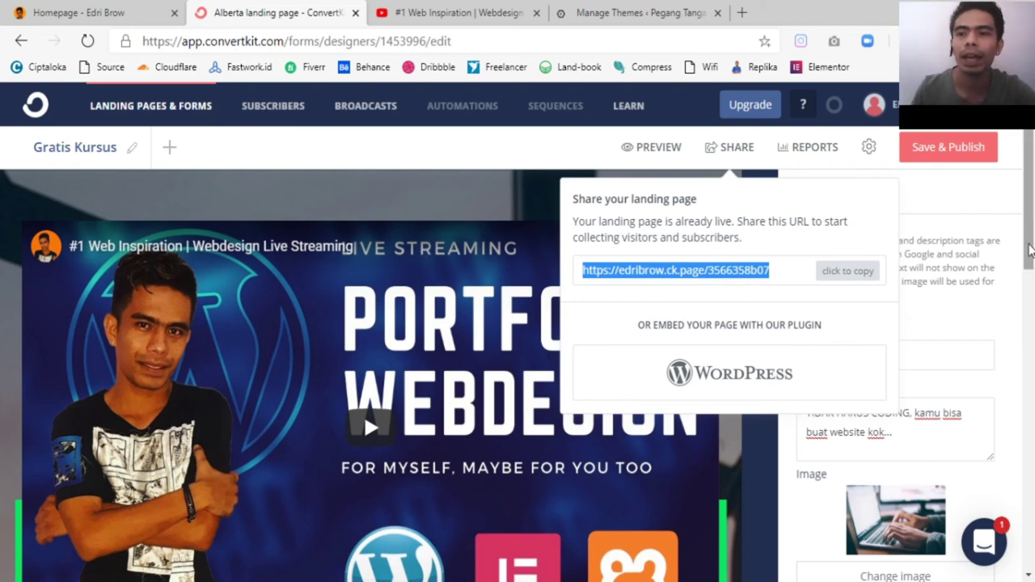
# Step: Close the share link, check Gratis Kursus among the landing page cards, then go to Automations
pyautogui.click(950, 188)
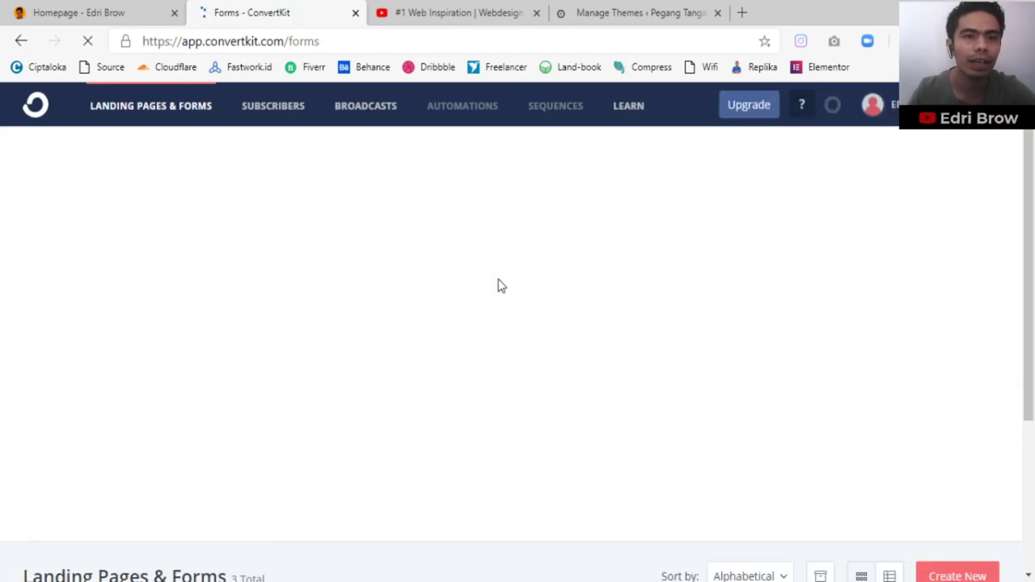
pyautogui.scroll(-3, 498, 285)
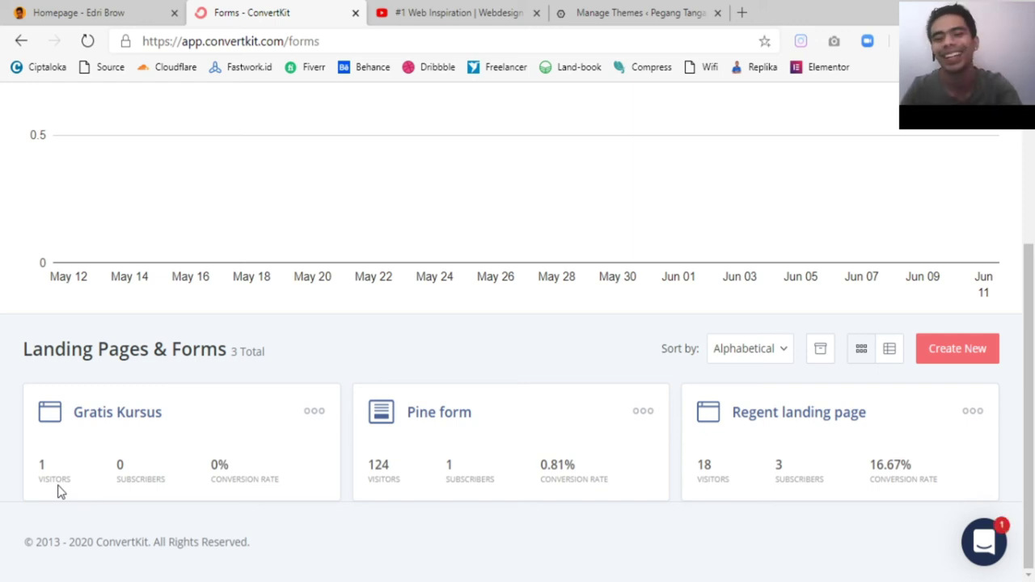
pyautogui.scroll(5, 226, 464)
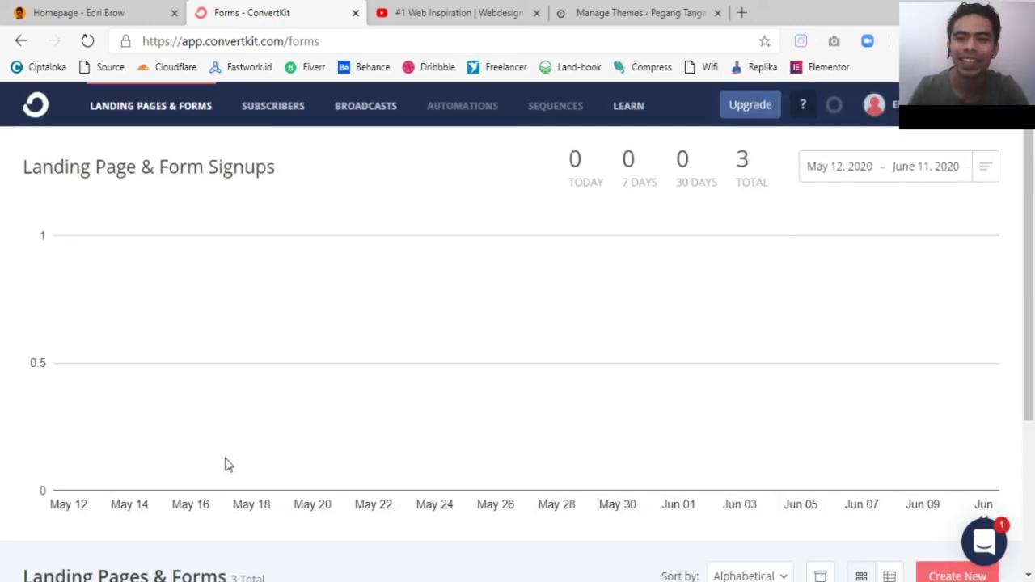
pyautogui.click(470, 117)
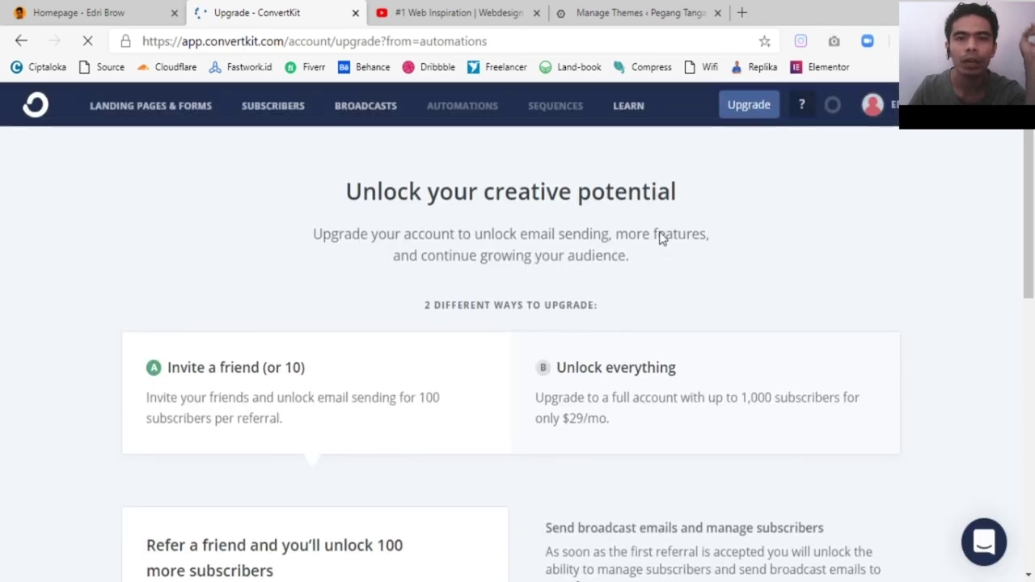
pyautogui.scroll(-2, 660, 232)
pyautogui.scroll(-3, 660, 232)
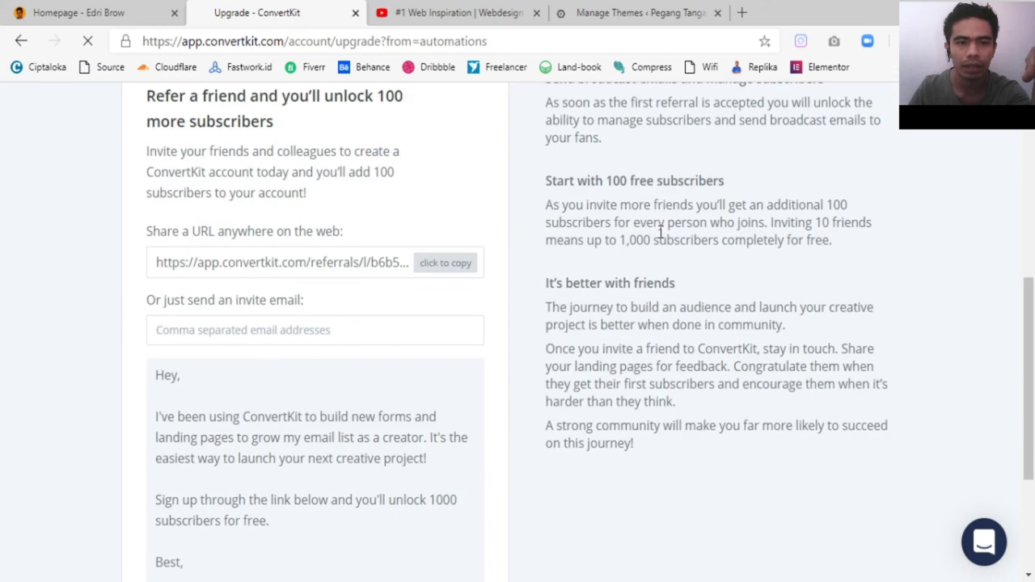
pyautogui.scroll(-4, 660, 232)
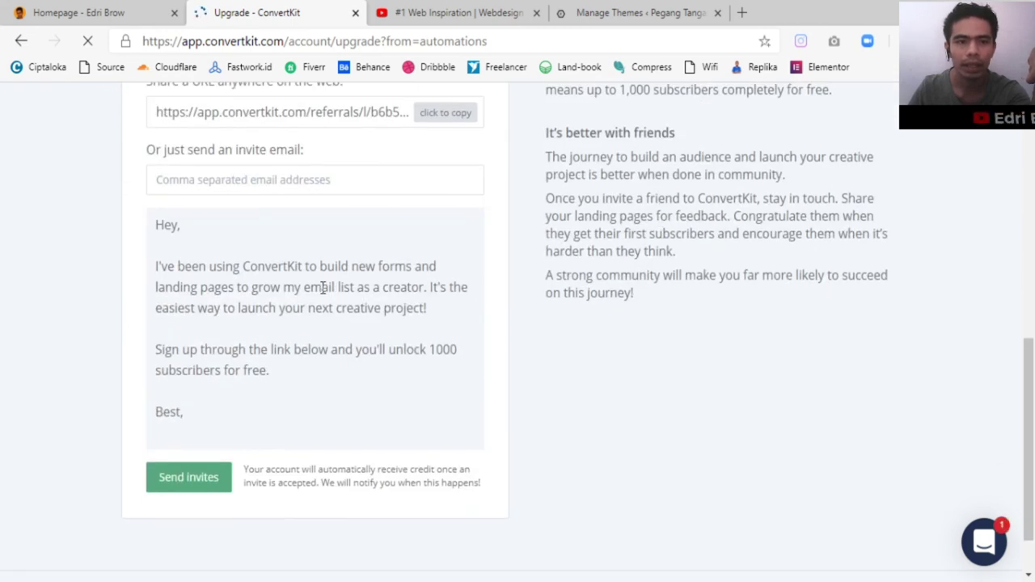
pyautogui.scroll(5, 315, 287)
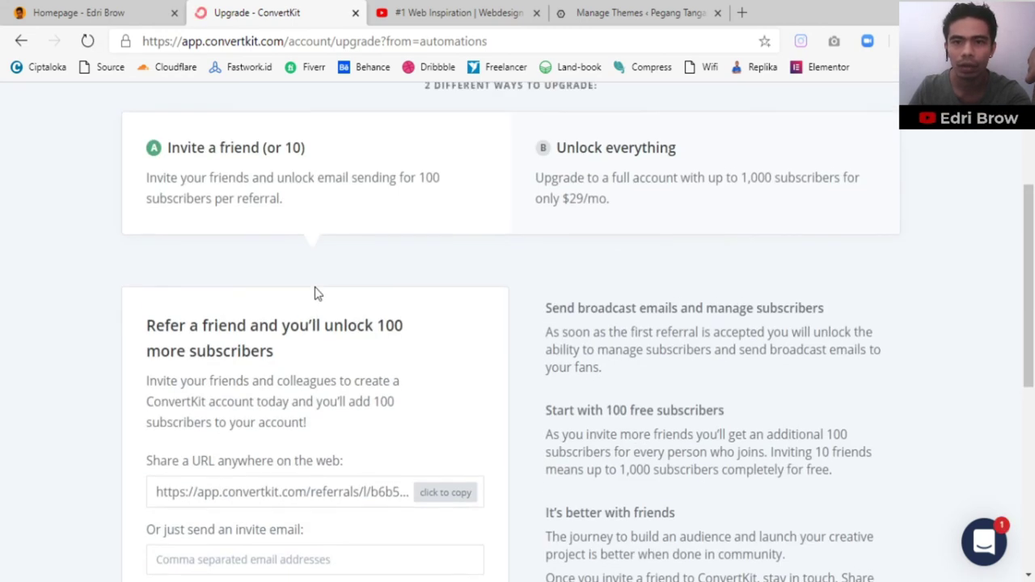
pyautogui.scroll(3, 578, 307)
pyautogui.scroll(-2, 800, 327)
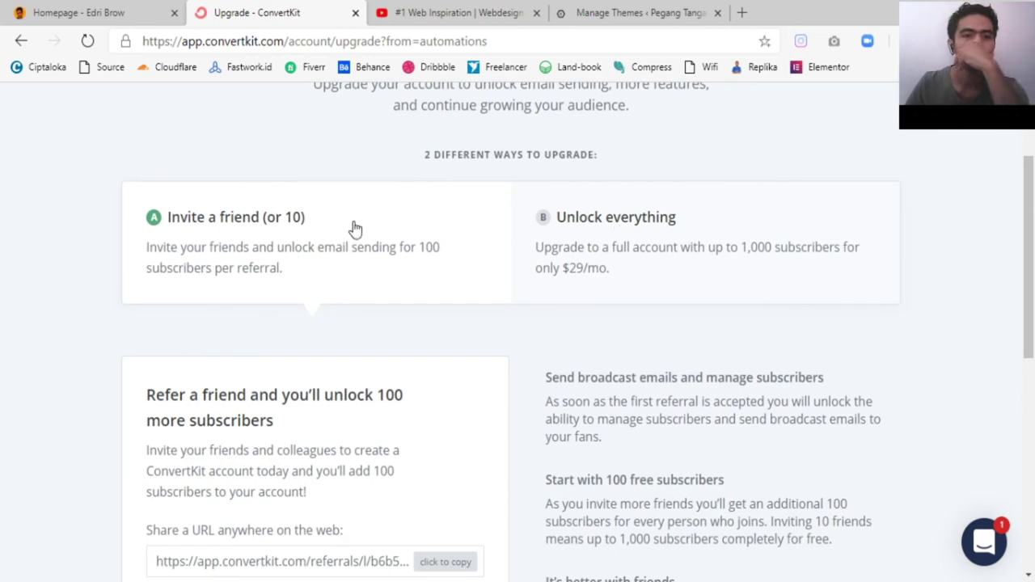
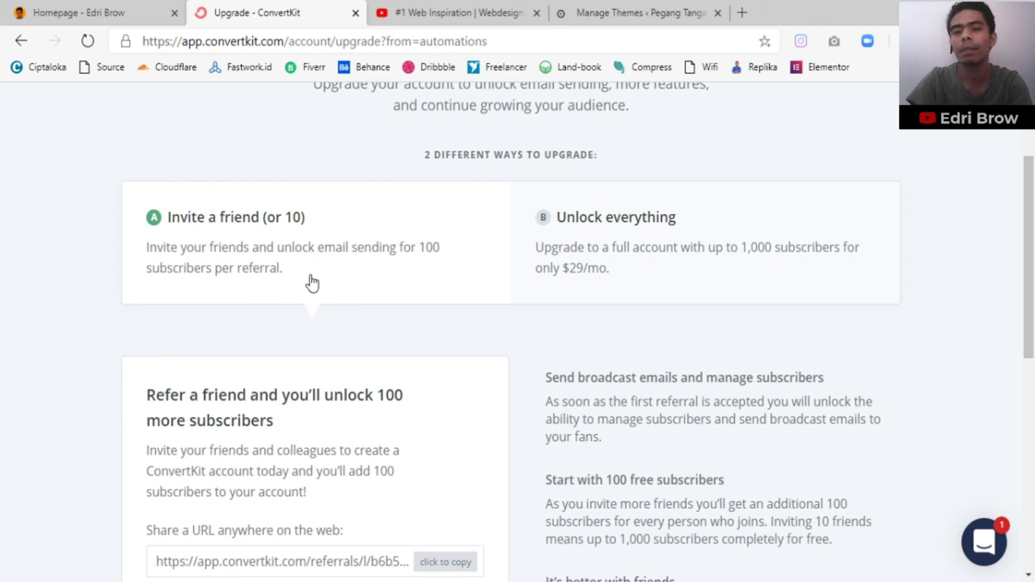
# Step: Copy the referral URL from the ConvertKit refer-a-friend upgrade page
pyautogui.scroll(-3, 356, 282)
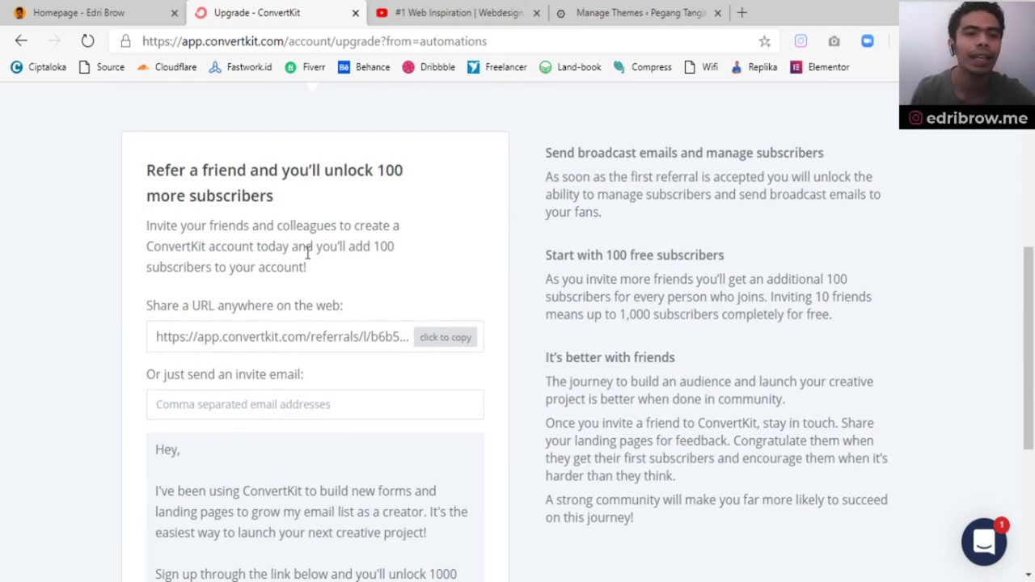
pyautogui.scroll(-1, 449, 328)
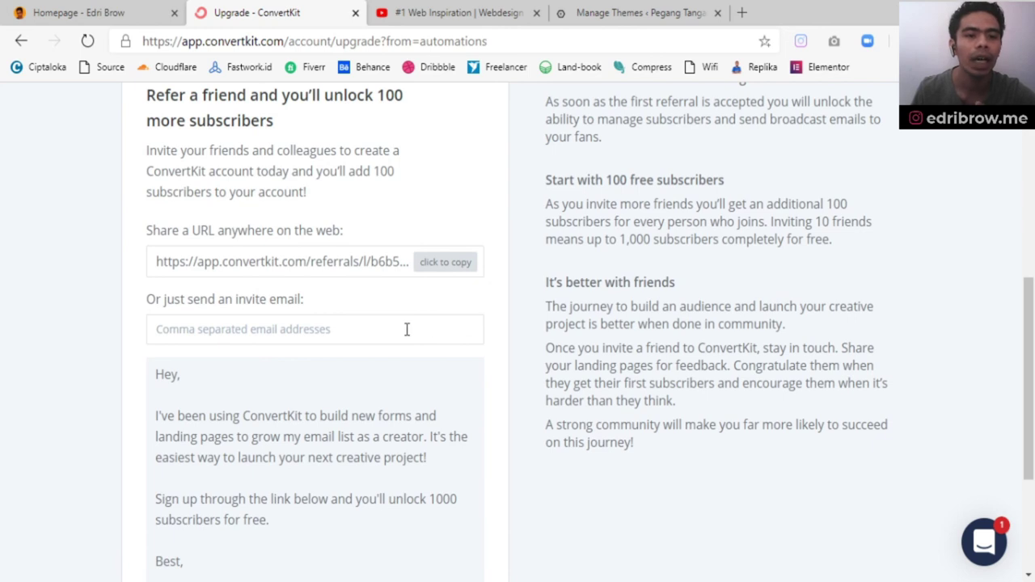
pyautogui.scroll(3, 407, 329)
pyautogui.scroll(-1, 407, 331)
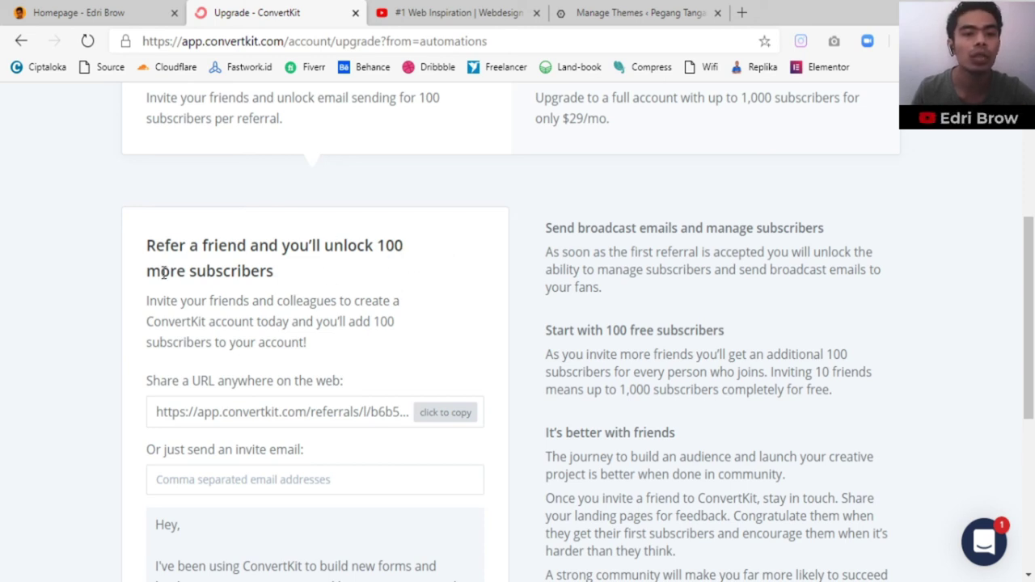
pyautogui.scroll(-3, 456, 279)
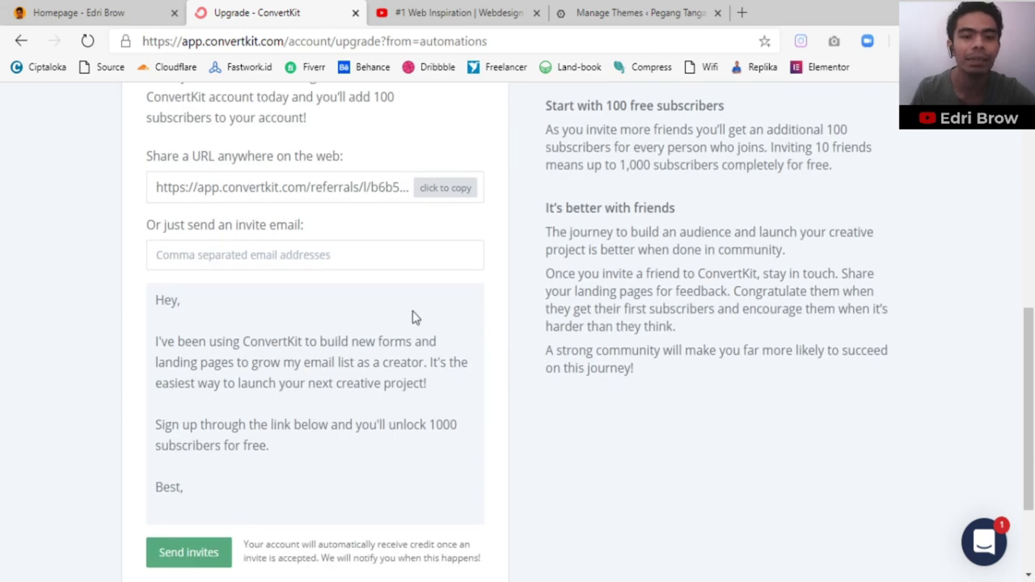
pyautogui.click(444, 189)
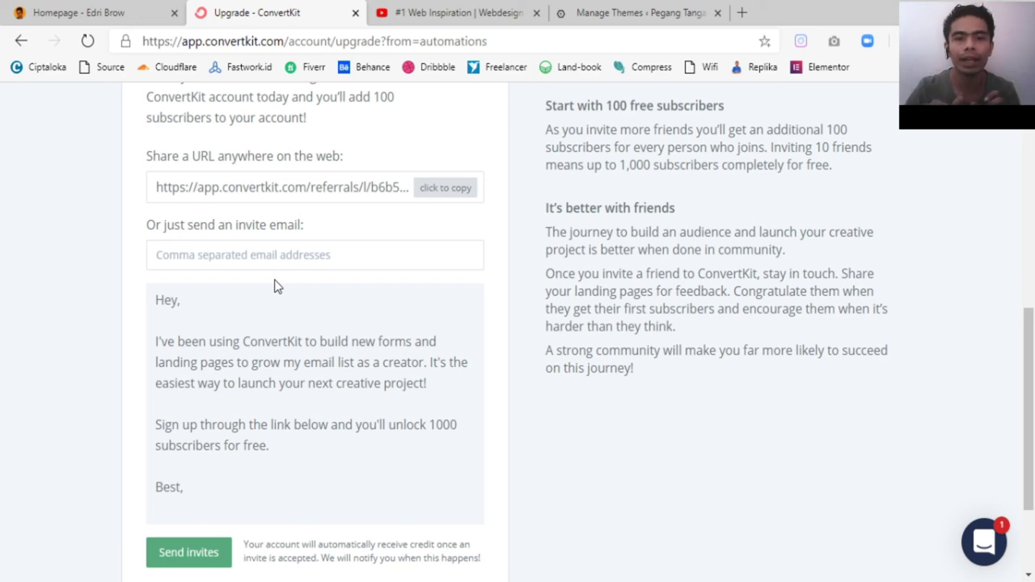
# Step: Bring the Instagram app window showing the creator's profile to the front
pyautogui.scroll(4, 275, 287)
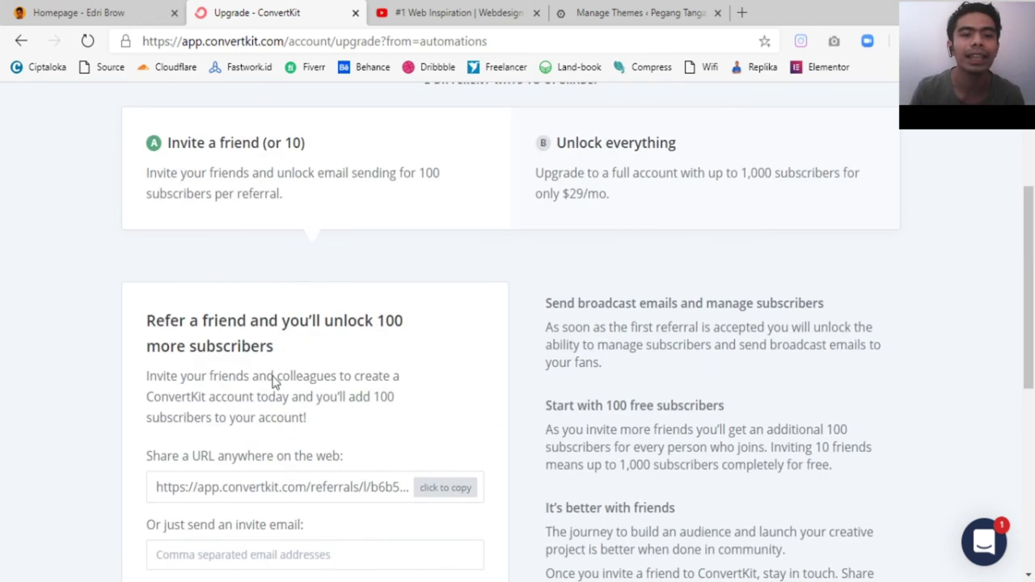
pyautogui.scroll(-2, 303, 391)
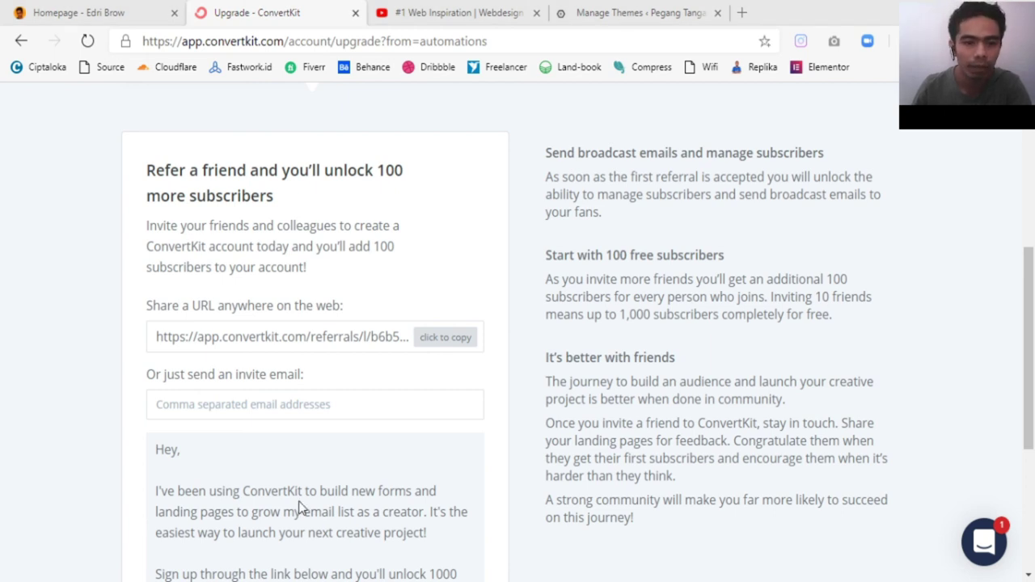
pyautogui.hotkey('alt', 'Tab')
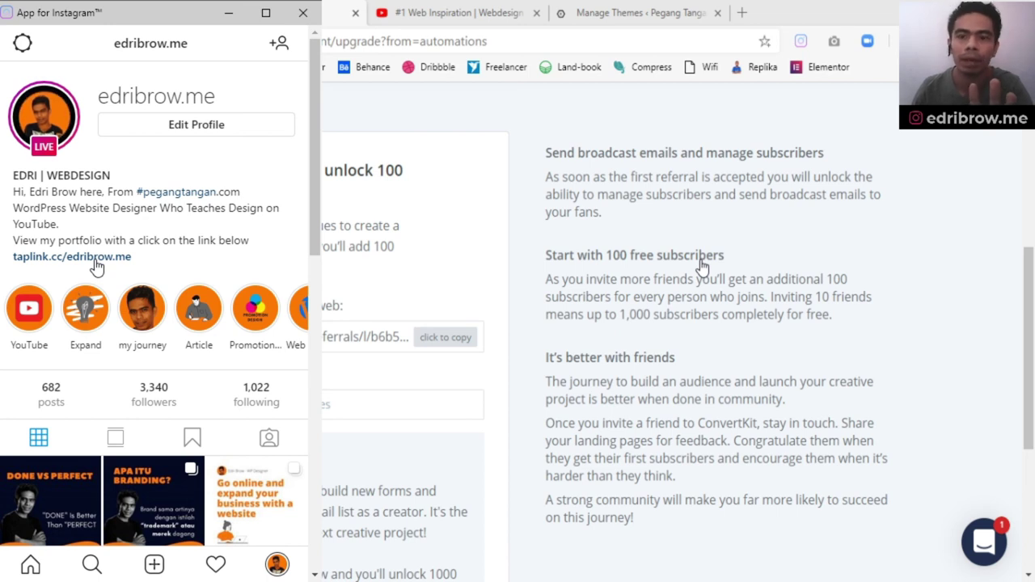
# Step: Open the taplink.cc link from the Instagram bio and leave the Instagram window
pyautogui.click(93, 259)
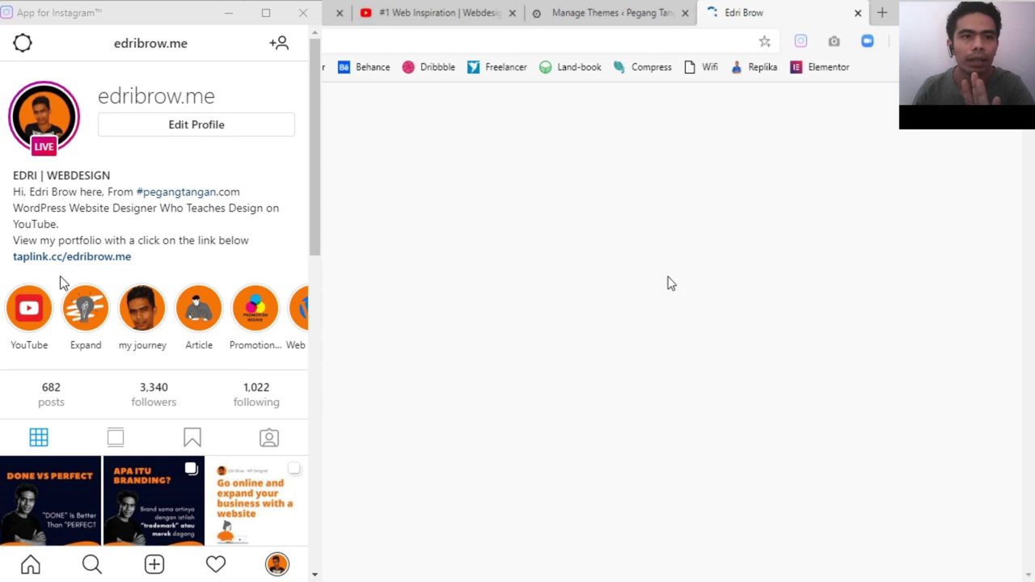
pyautogui.scroll(-2, 541, 341)
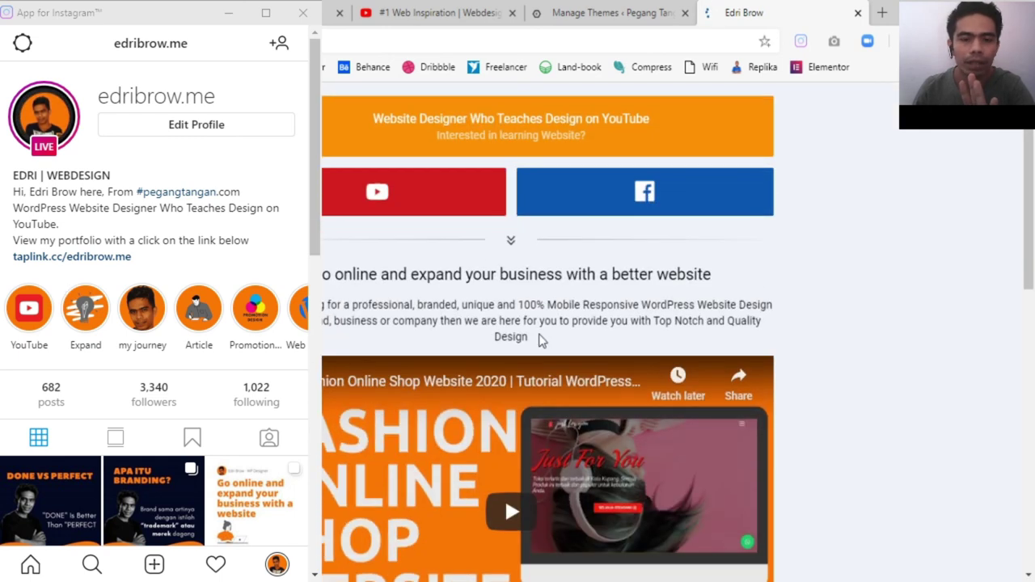
pyautogui.scroll(-1, 541, 341)
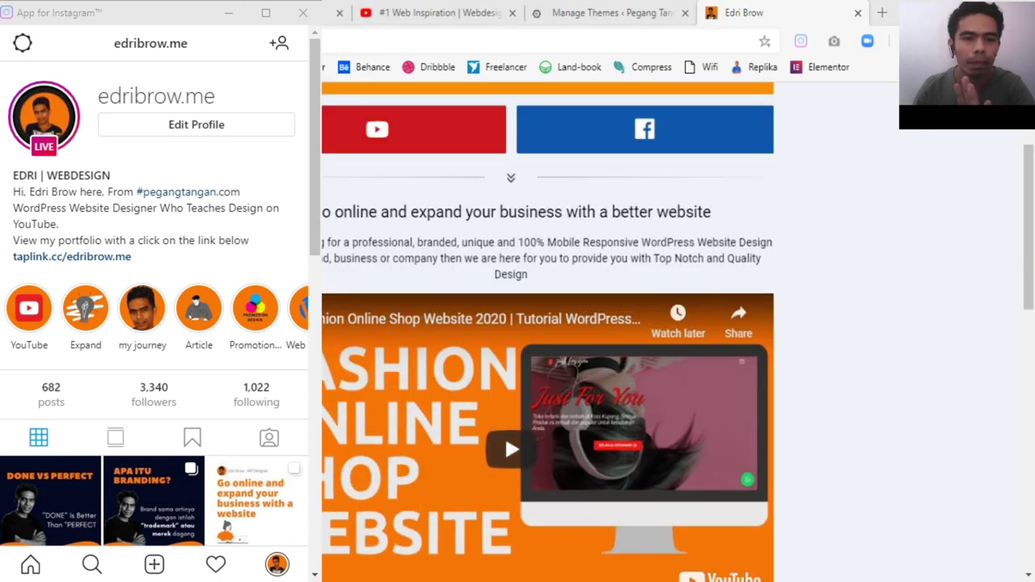
pyautogui.hotkey('alt', 'Tab')
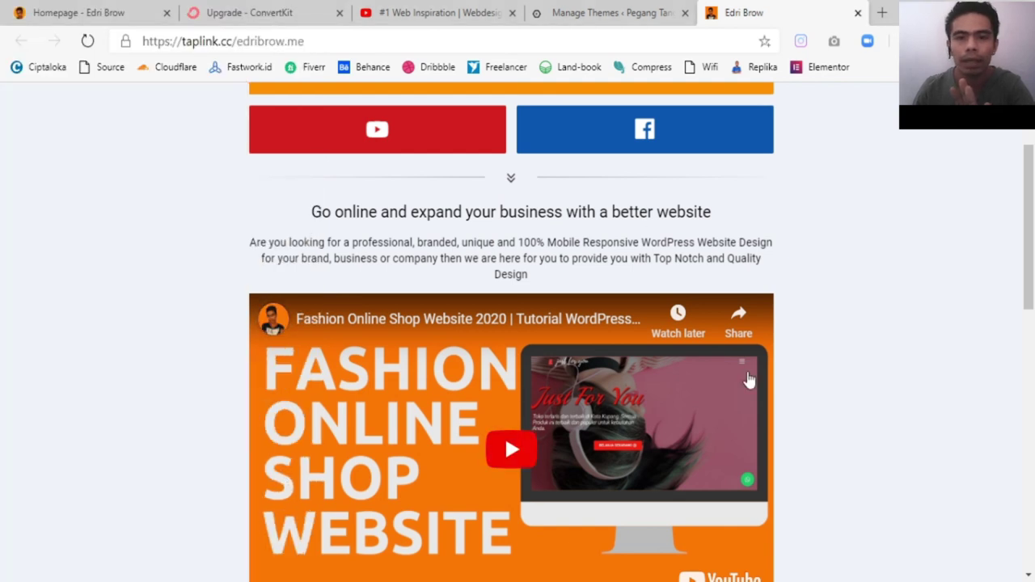
# Step: Browse the Taplink page and step through its portfolio slider to the third mockup
pyautogui.scroll(2, 750, 376)
pyautogui.scroll(-4, 615, 339)
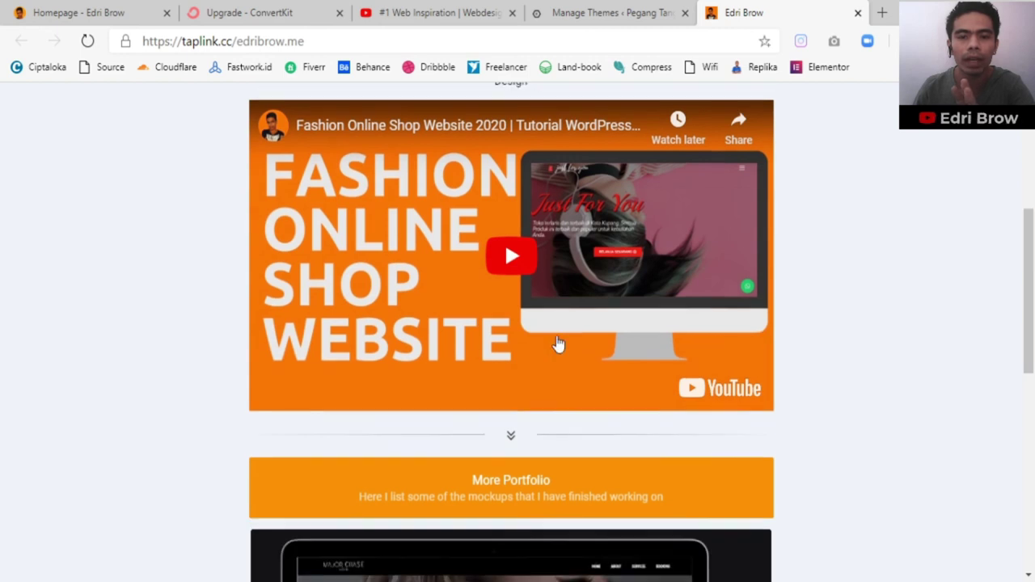
pyautogui.scroll(2, 558, 344)
pyautogui.scroll(3, 913, 351)
pyautogui.scroll(-2, 504, 435)
pyautogui.scroll(-5, 686, 310)
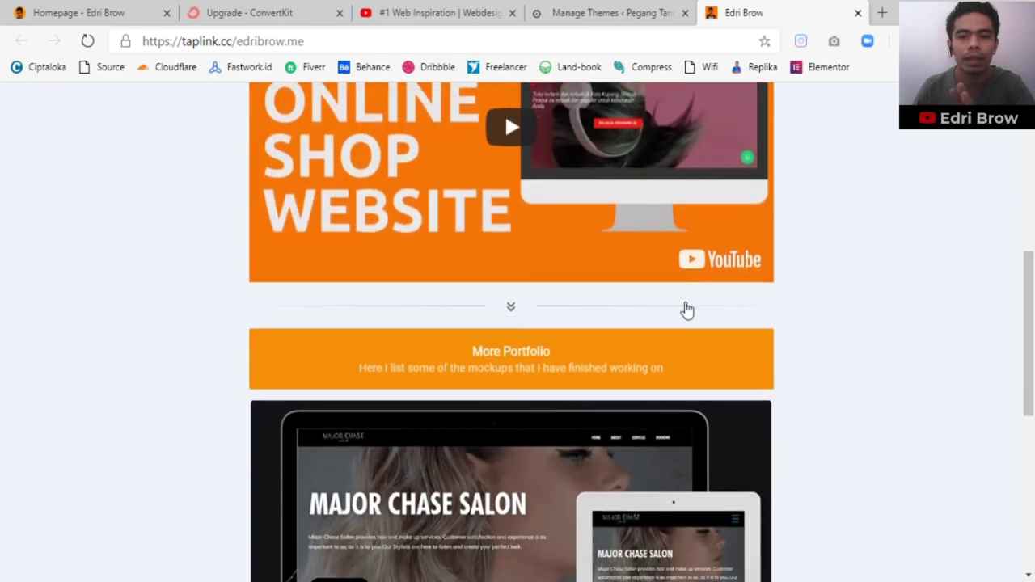
pyautogui.scroll(-5, 566, 321)
pyautogui.scroll(1, 566, 321)
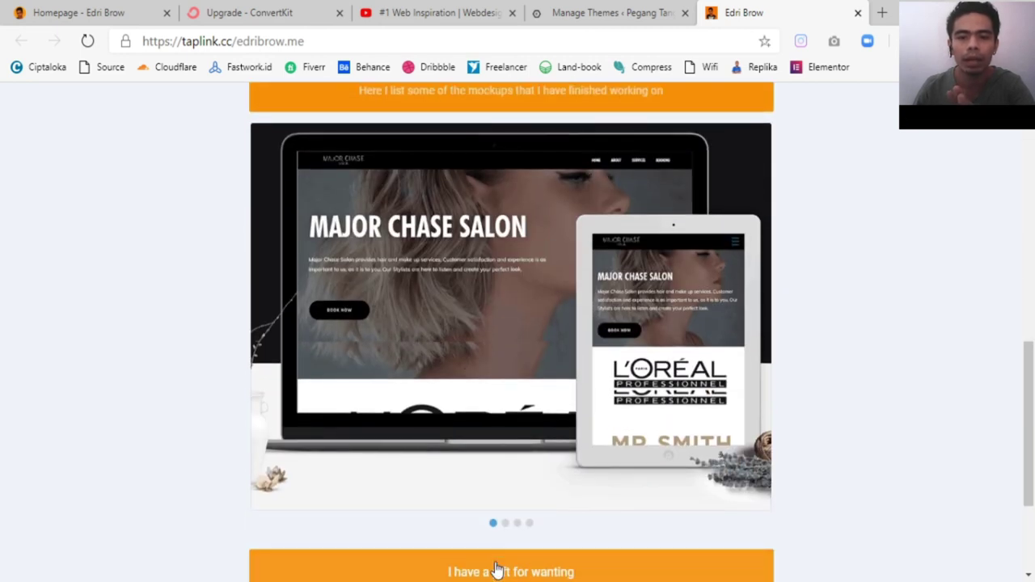
pyautogui.click(505, 526)
pyautogui.click(519, 525)
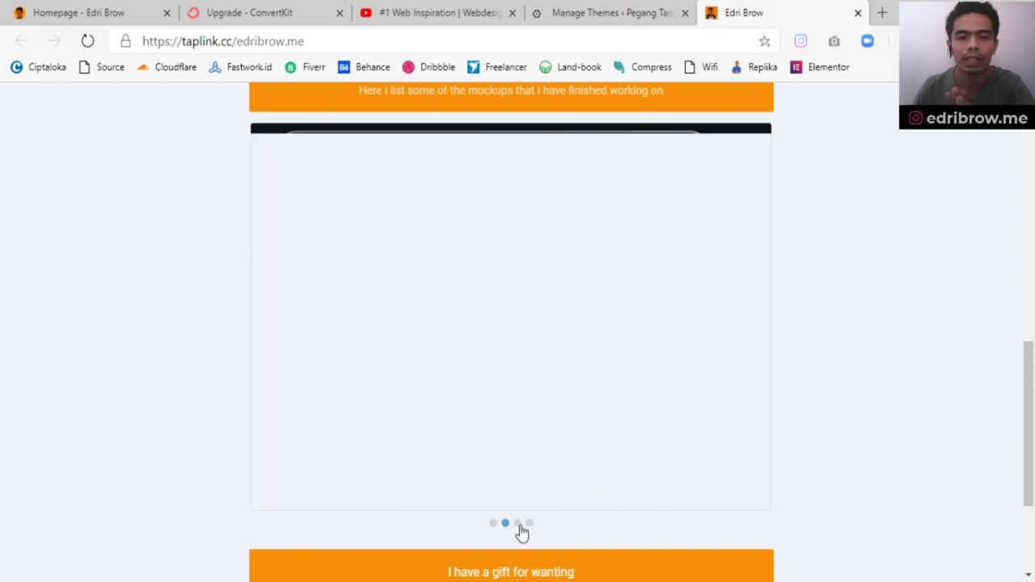
pyautogui.scroll(-3, 631, 494)
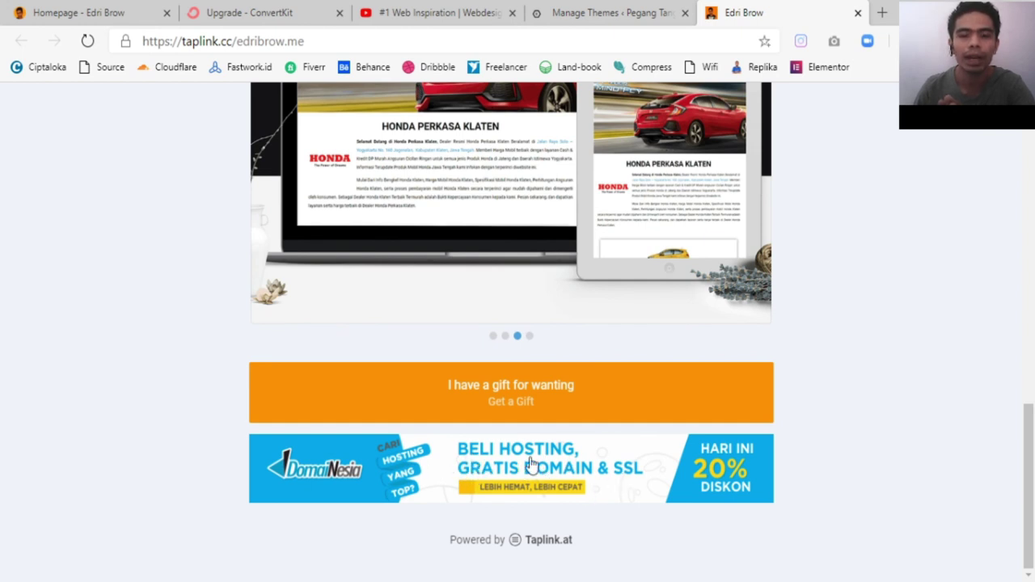
pyautogui.scroll(5, 538, 479)
pyautogui.scroll(6, 538, 479)
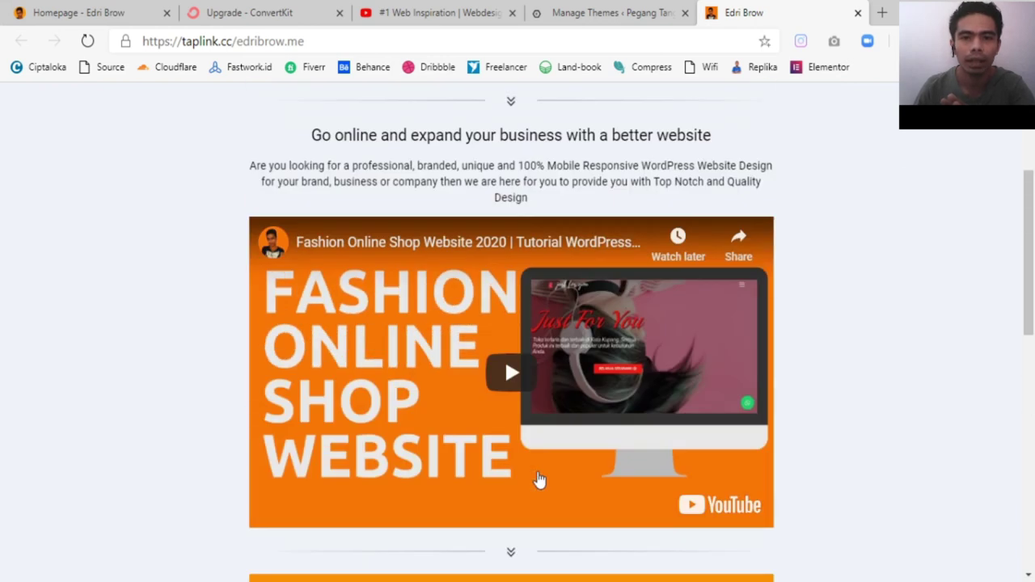
pyautogui.scroll(6, 538, 479)
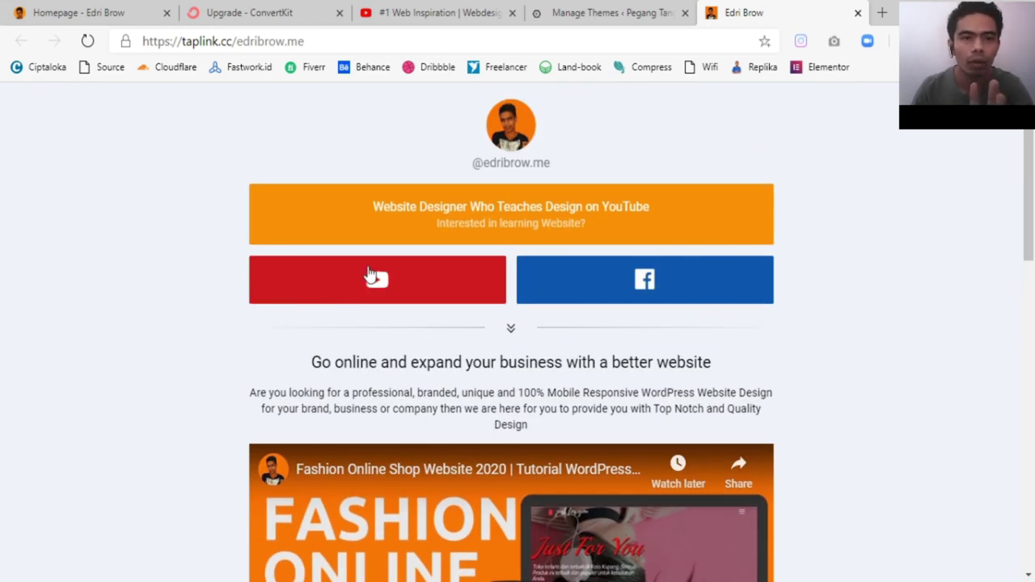
# Step: Return to the ConvertKit tab and go to LANDING PAGES & FORMS
pyautogui.click(268, 8)
pyautogui.scroll(4, 404, 305)
pyautogui.scroll(2, 408, 306)
pyautogui.click(158, 113)
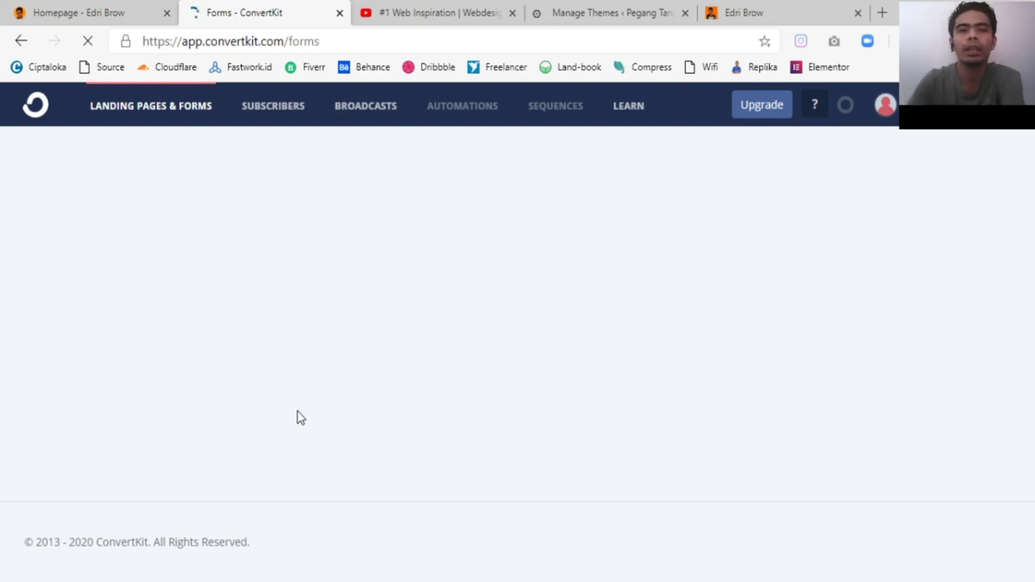
# Step: Glance at the Taplink tab, then return to the edribrow.com homepage
pyautogui.click(84, 11)
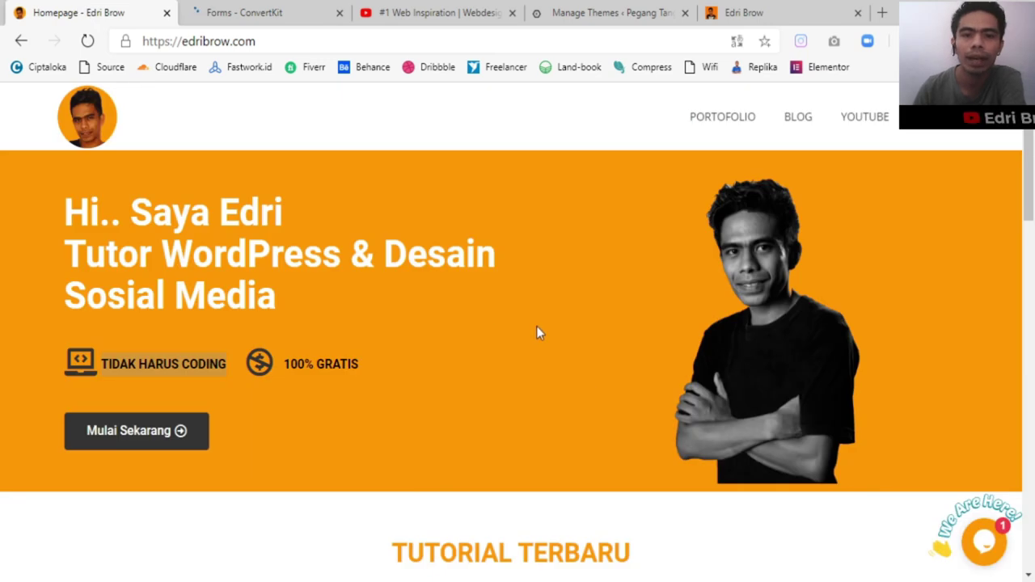
pyautogui.click(752, 9)
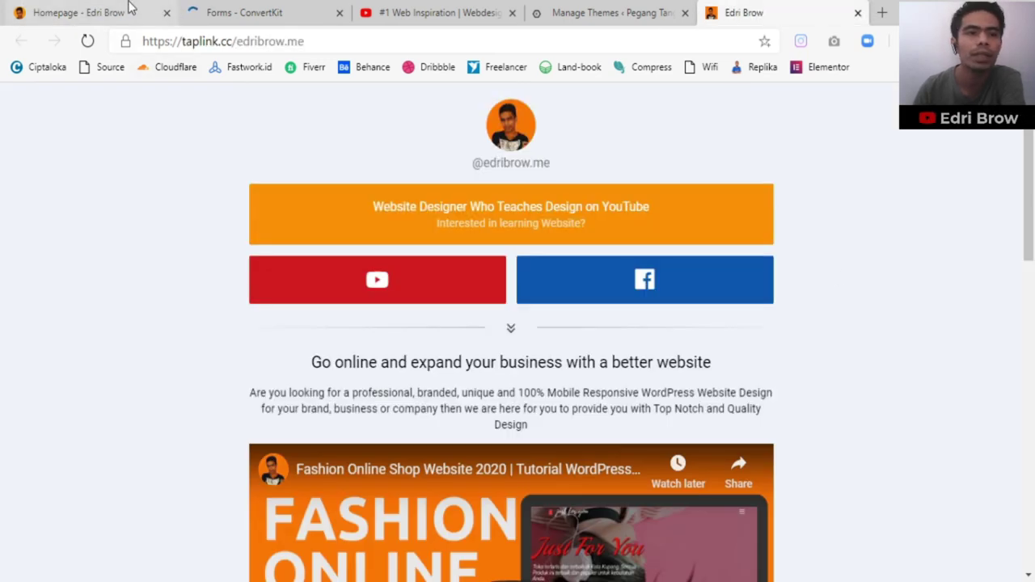
pyautogui.click(127, 10)
pyautogui.scroll(-1, 720, 321)
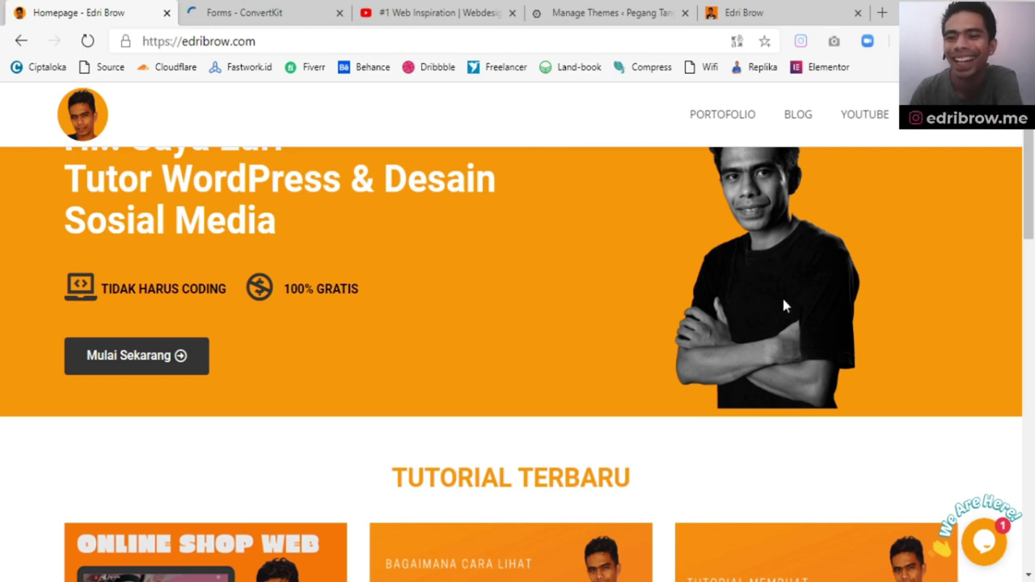
# Step: Open the BLOG section and scroll the articles past the Email Marketing sidebar banner
pyautogui.click(822, 120)
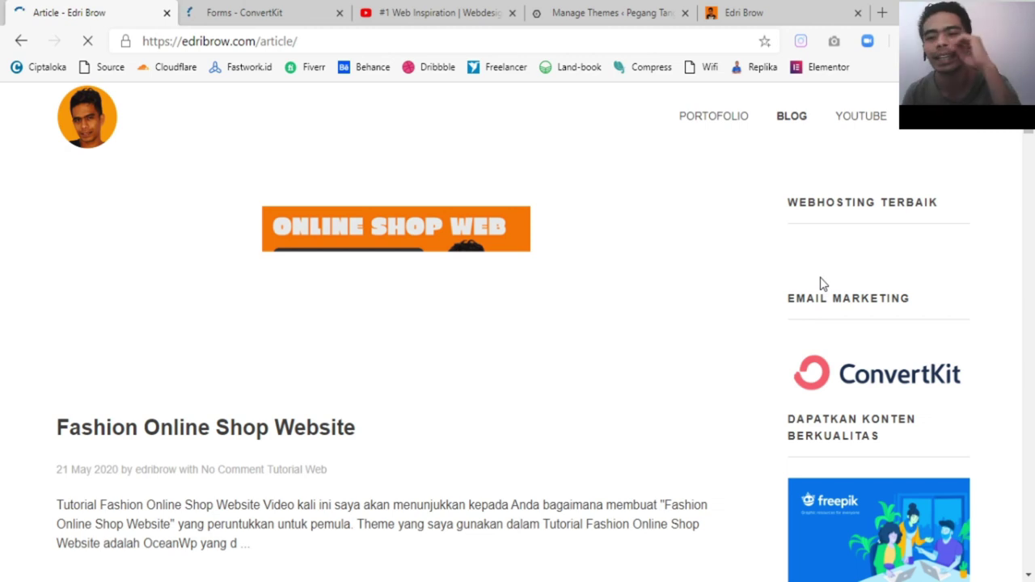
pyautogui.scroll(-3, 749, 298)
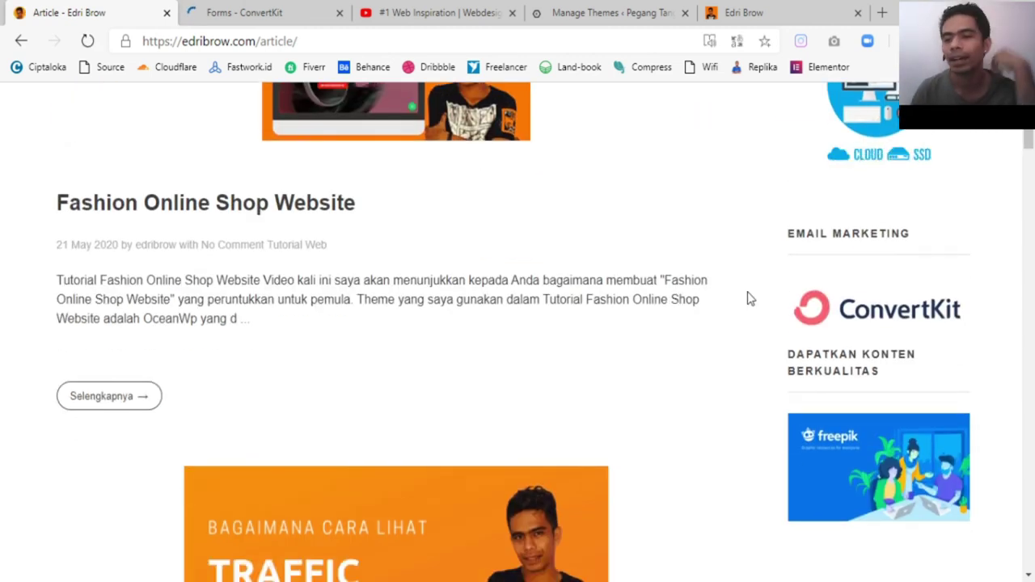
pyautogui.scroll(-1, 748, 297)
pyautogui.scroll(4, 748, 298)
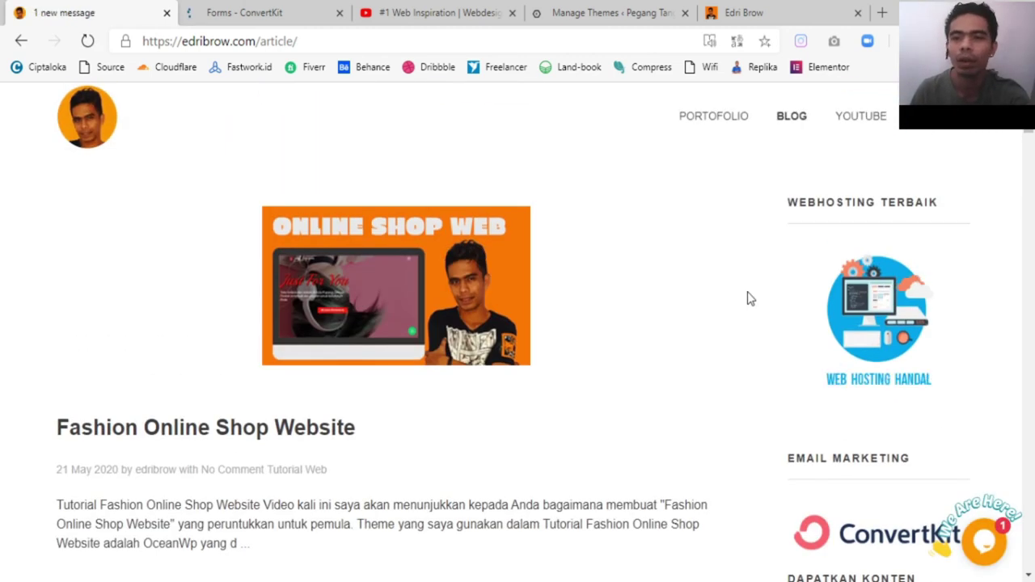
pyautogui.scroll(-2, 748, 297)
pyautogui.scroll(-1, 749, 298)
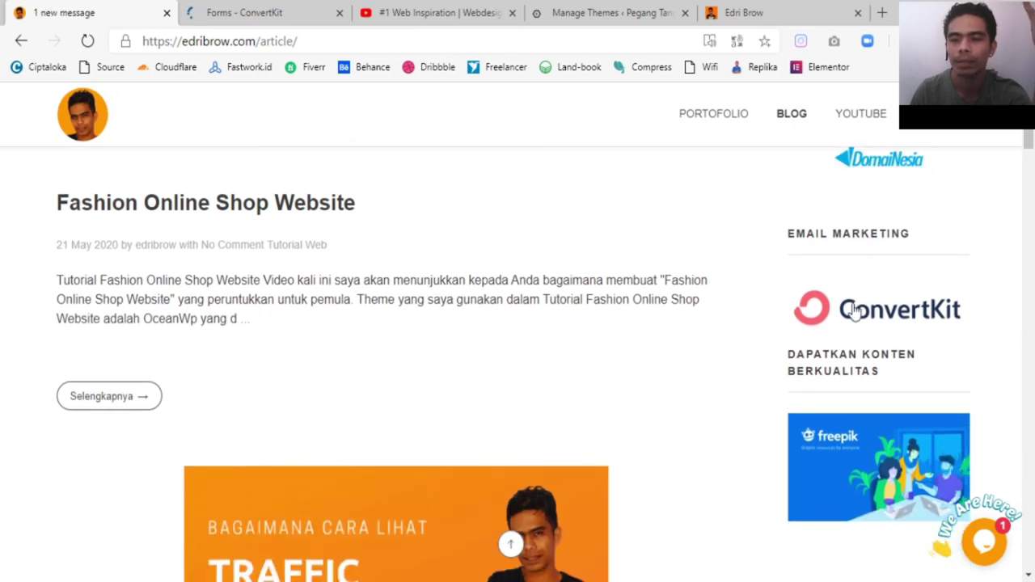
pyautogui.scroll(-1, 744, 301)
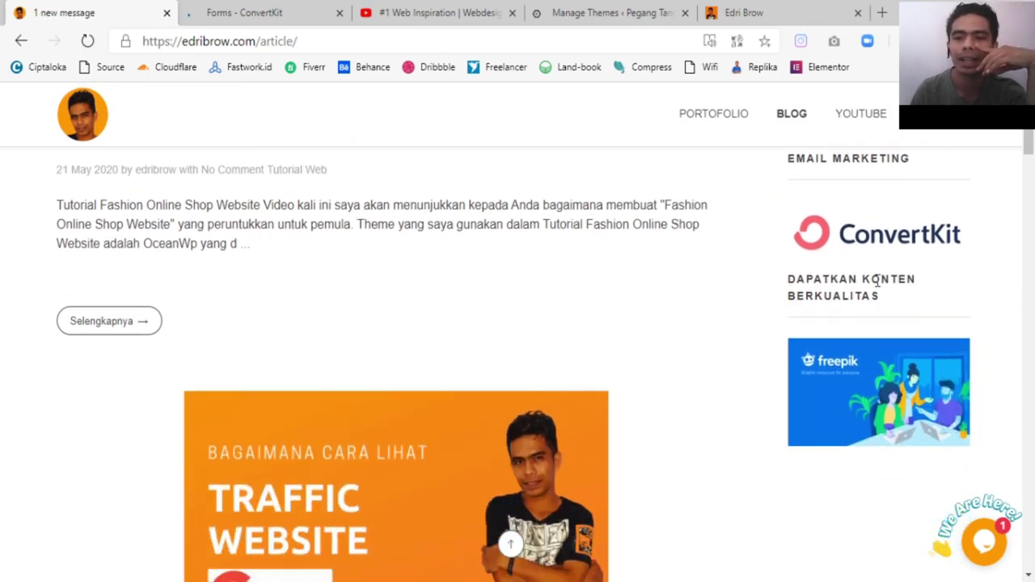
pyautogui.scroll(1, 853, 243)
pyautogui.scroll(1, 946, 293)
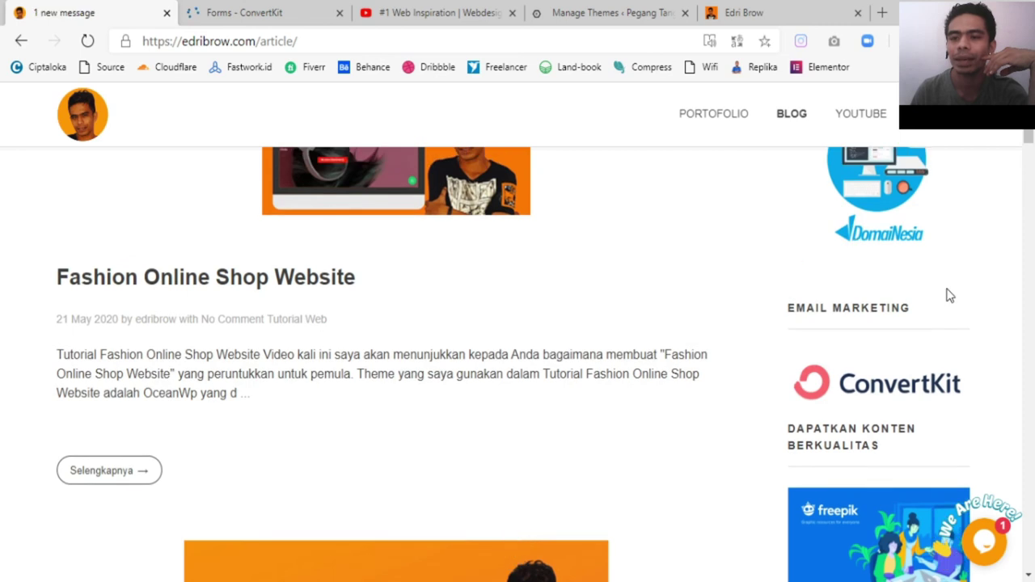
pyautogui.scroll(-2, 751, 385)
pyautogui.scroll(3, 751, 386)
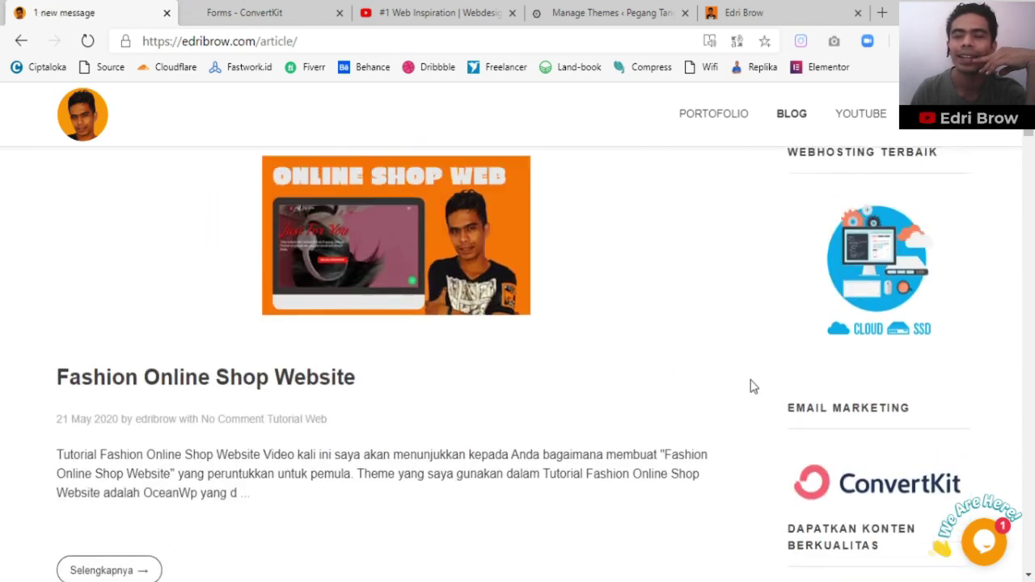
pyautogui.scroll(1, 934, 365)
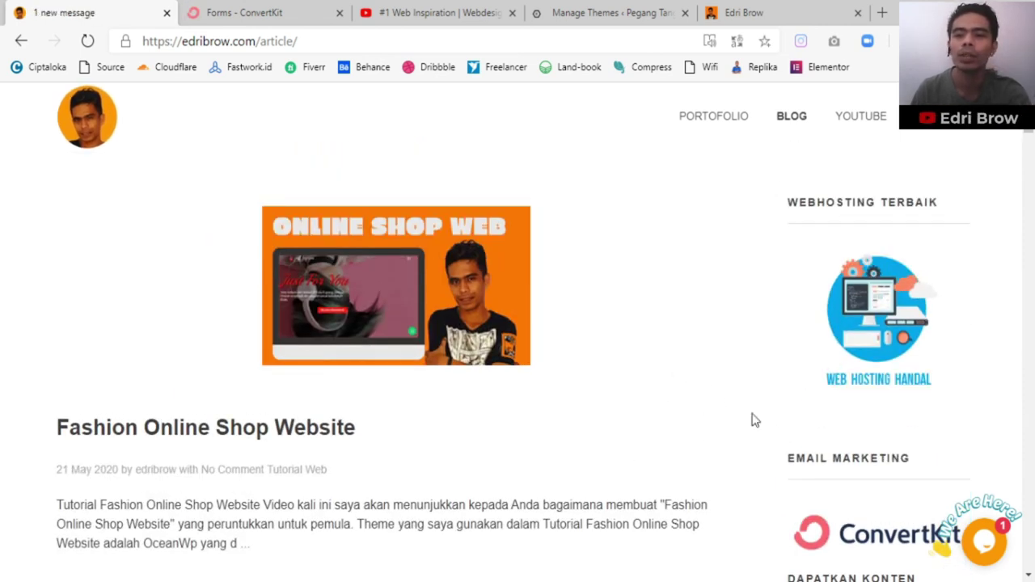
pyautogui.scroll(-1, 890, 313)
pyautogui.scroll(-1, 890, 314)
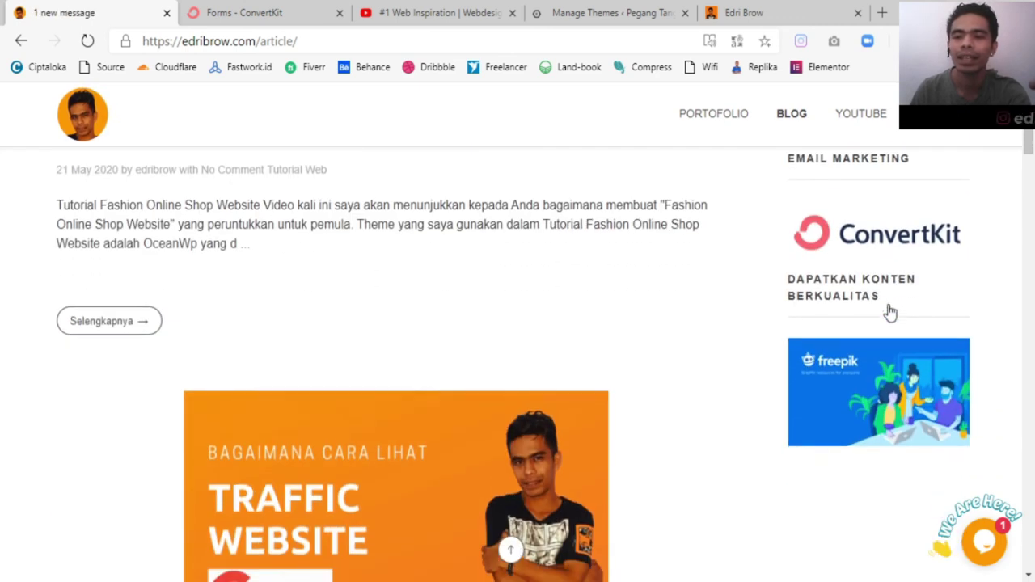
pyautogui.scroll(2, 759, 321)
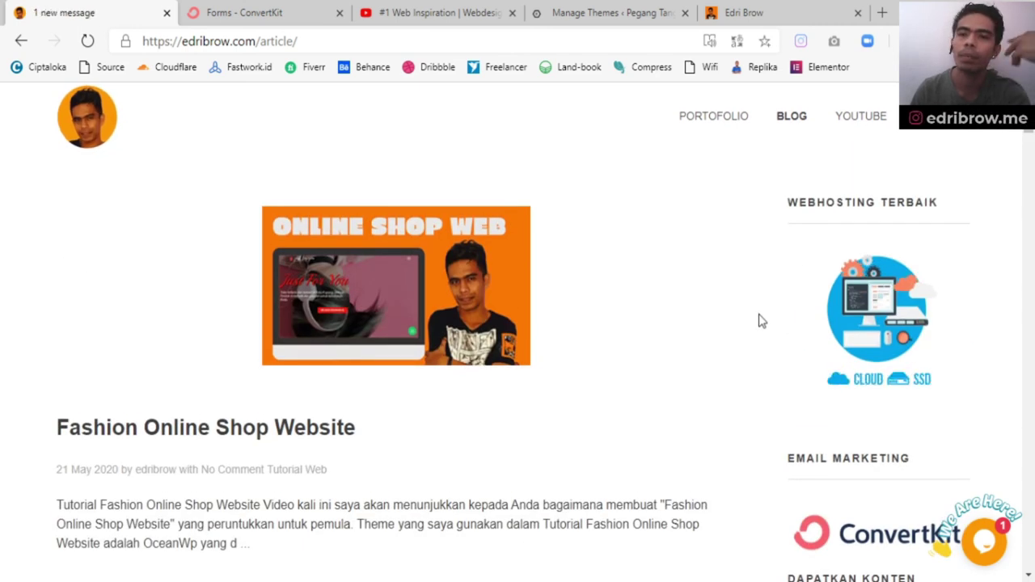
pyautogui.scroll(-1, 758, 321)
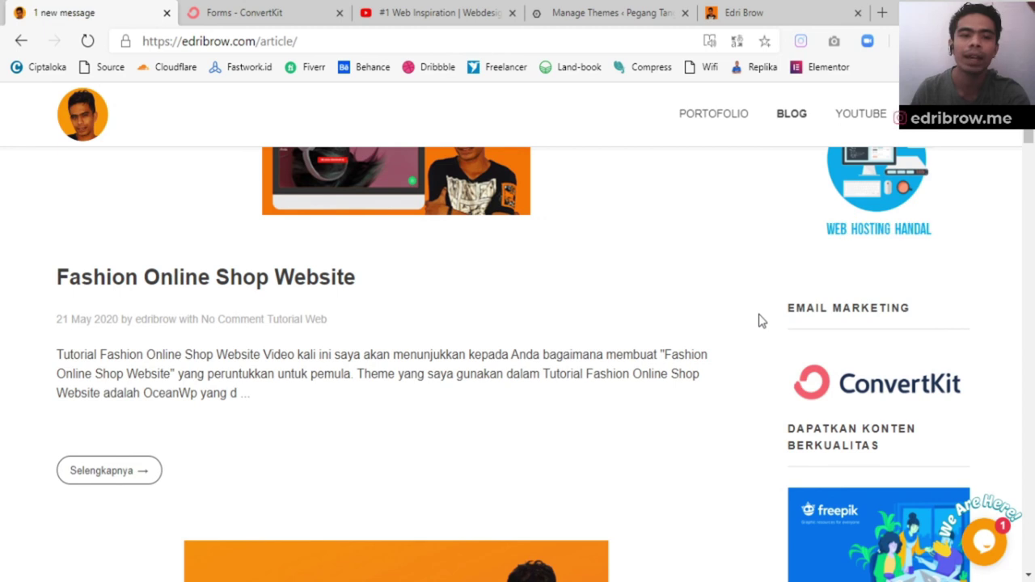
pyautogui.scroll(1, 759, 321)
pyautogui.scroll(1, 759, 321)
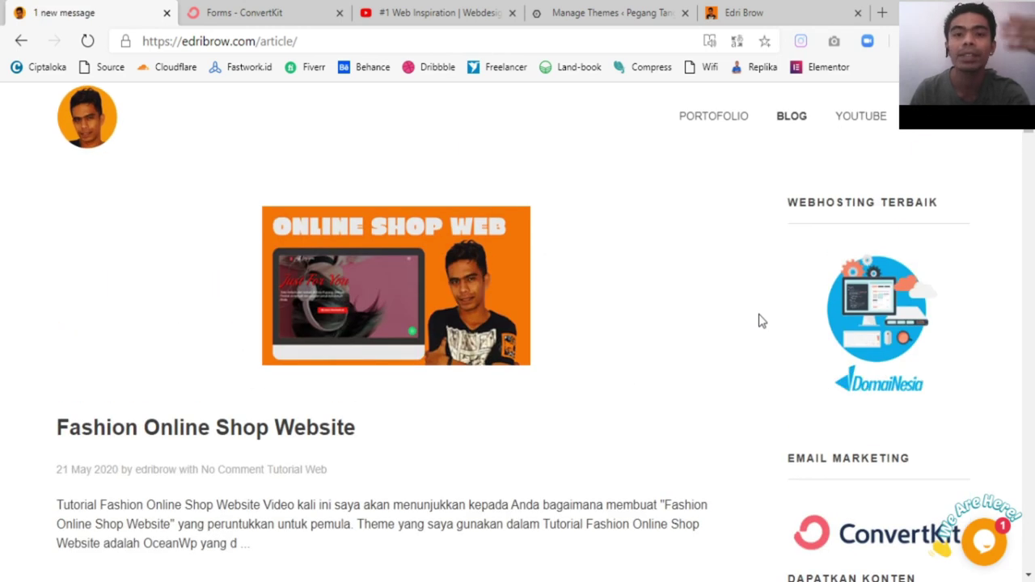
pyautogui.scroll(-2, 758, 321)
pyautogui.scroll(-2, 759, 321)
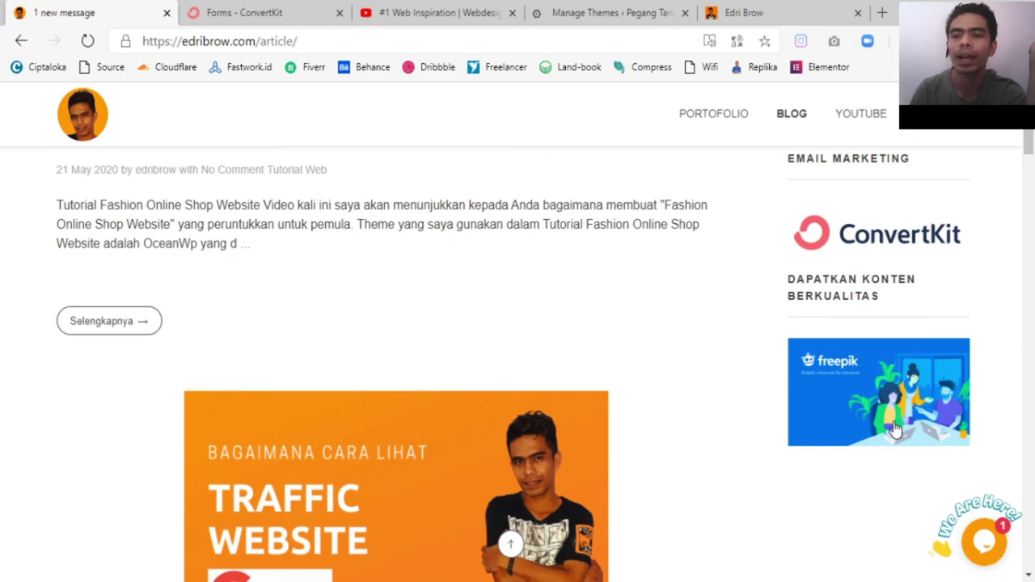
pyautogui.scroll(-1, 857, 445)
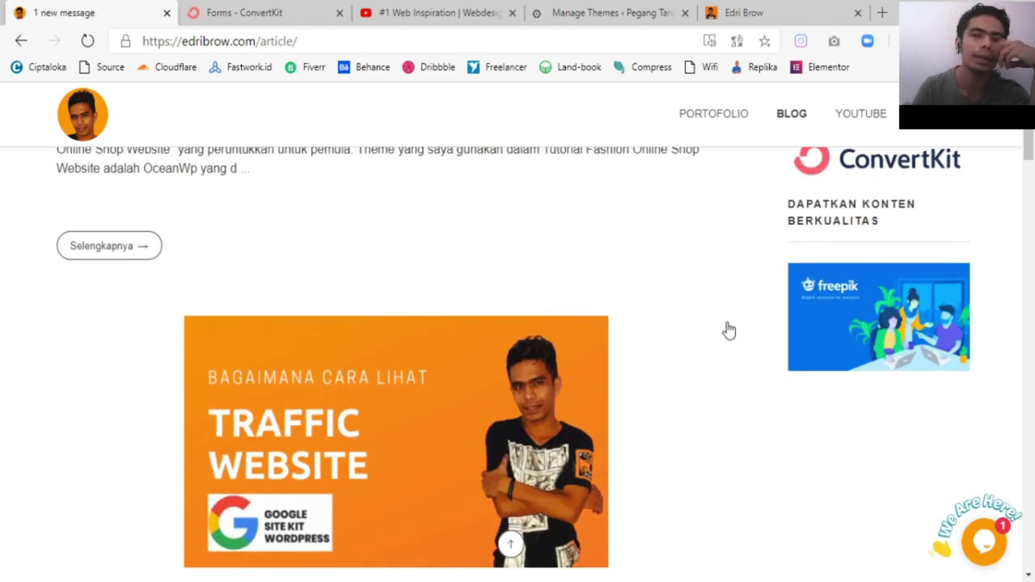
pyautogui.scroll(1, 729, 330)
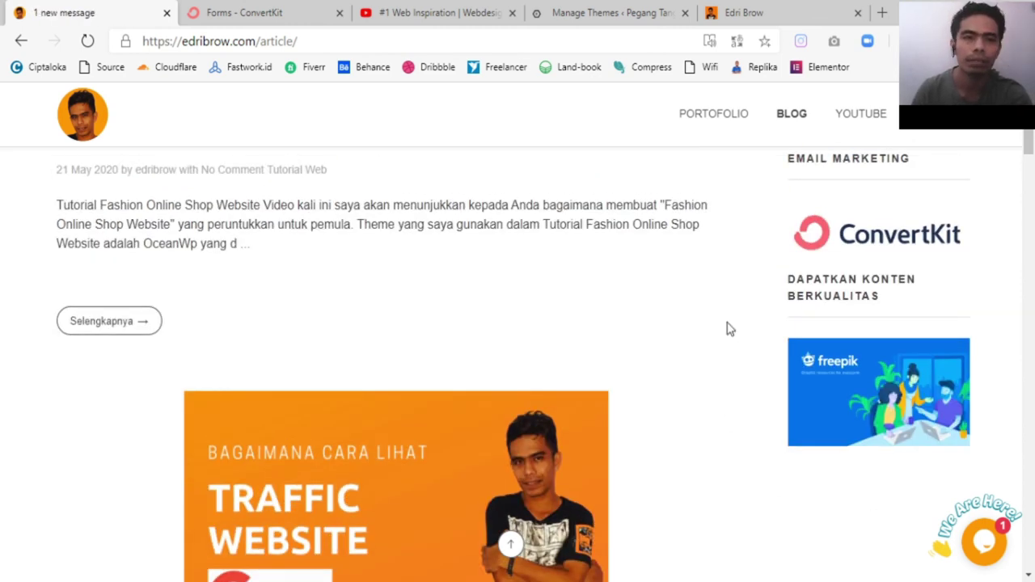
pyautogui.scroll(2, 729, 330)
pyautogui.scroll(2, 728, 330)
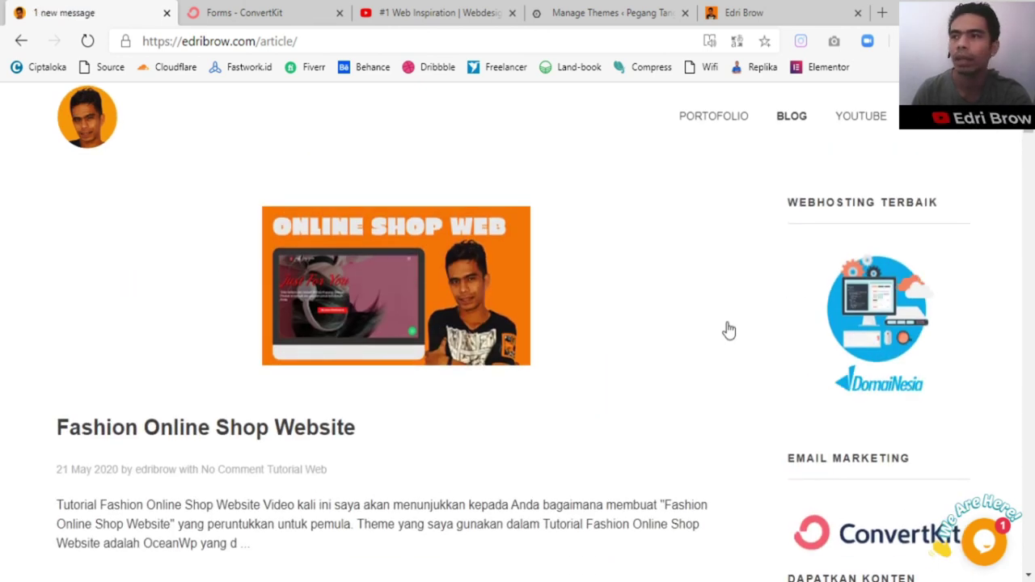